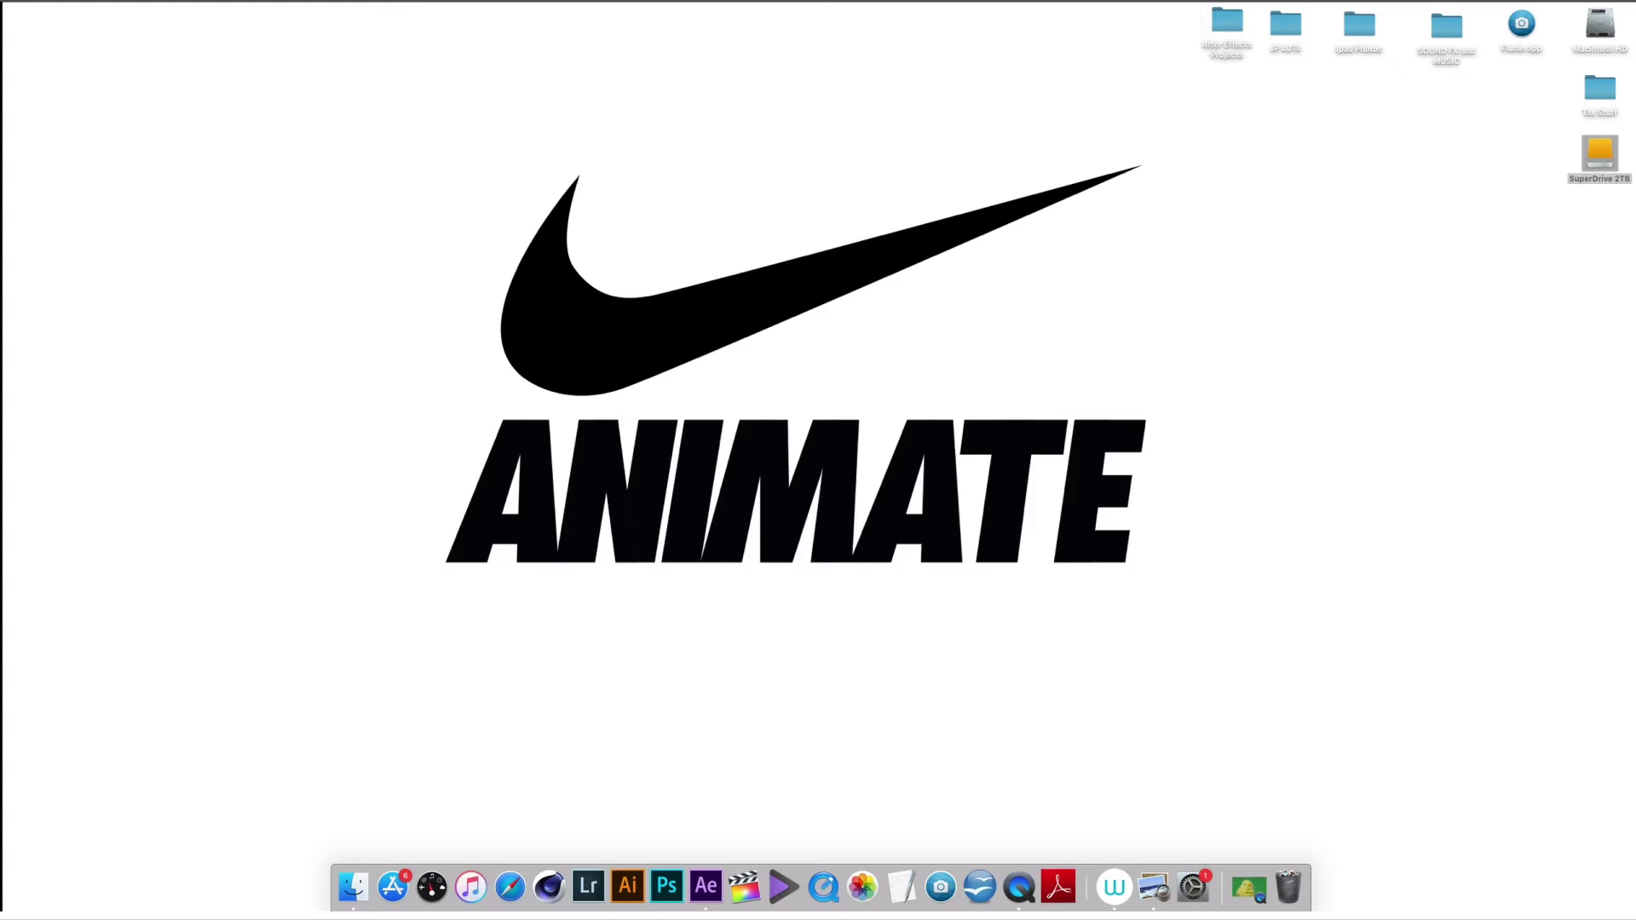
# - Open the IMG_9106.MOV clip in QuickTime Player and examine its format, frame rate and data rate in the movie inspector
pyautogui.click(1248, 888)
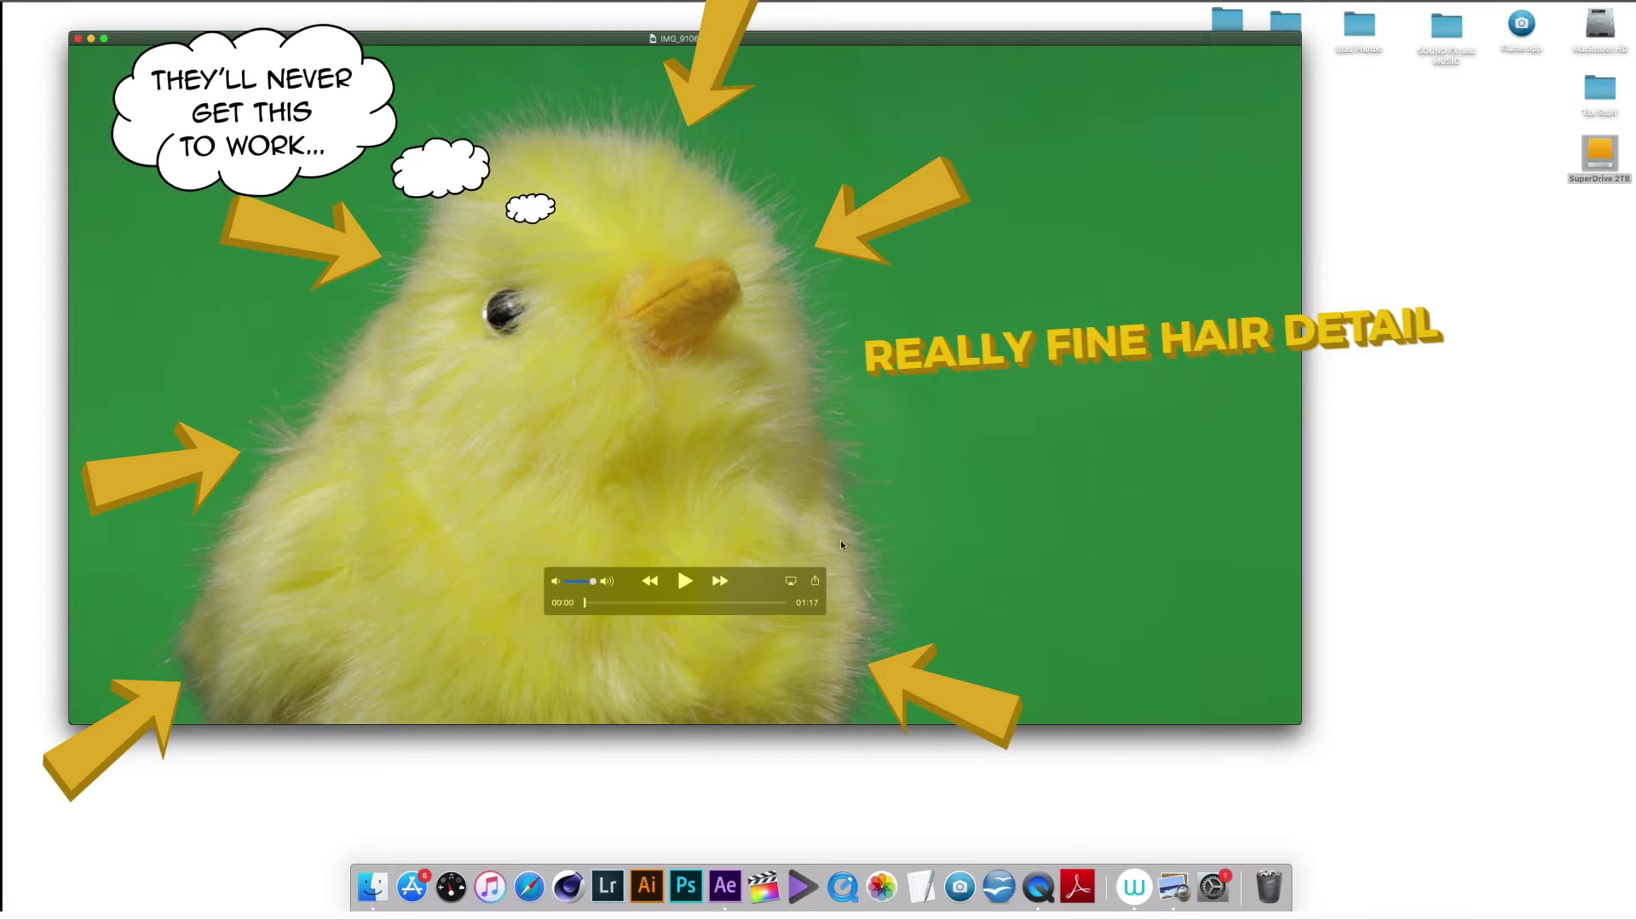
pyautogui.press('super+i')
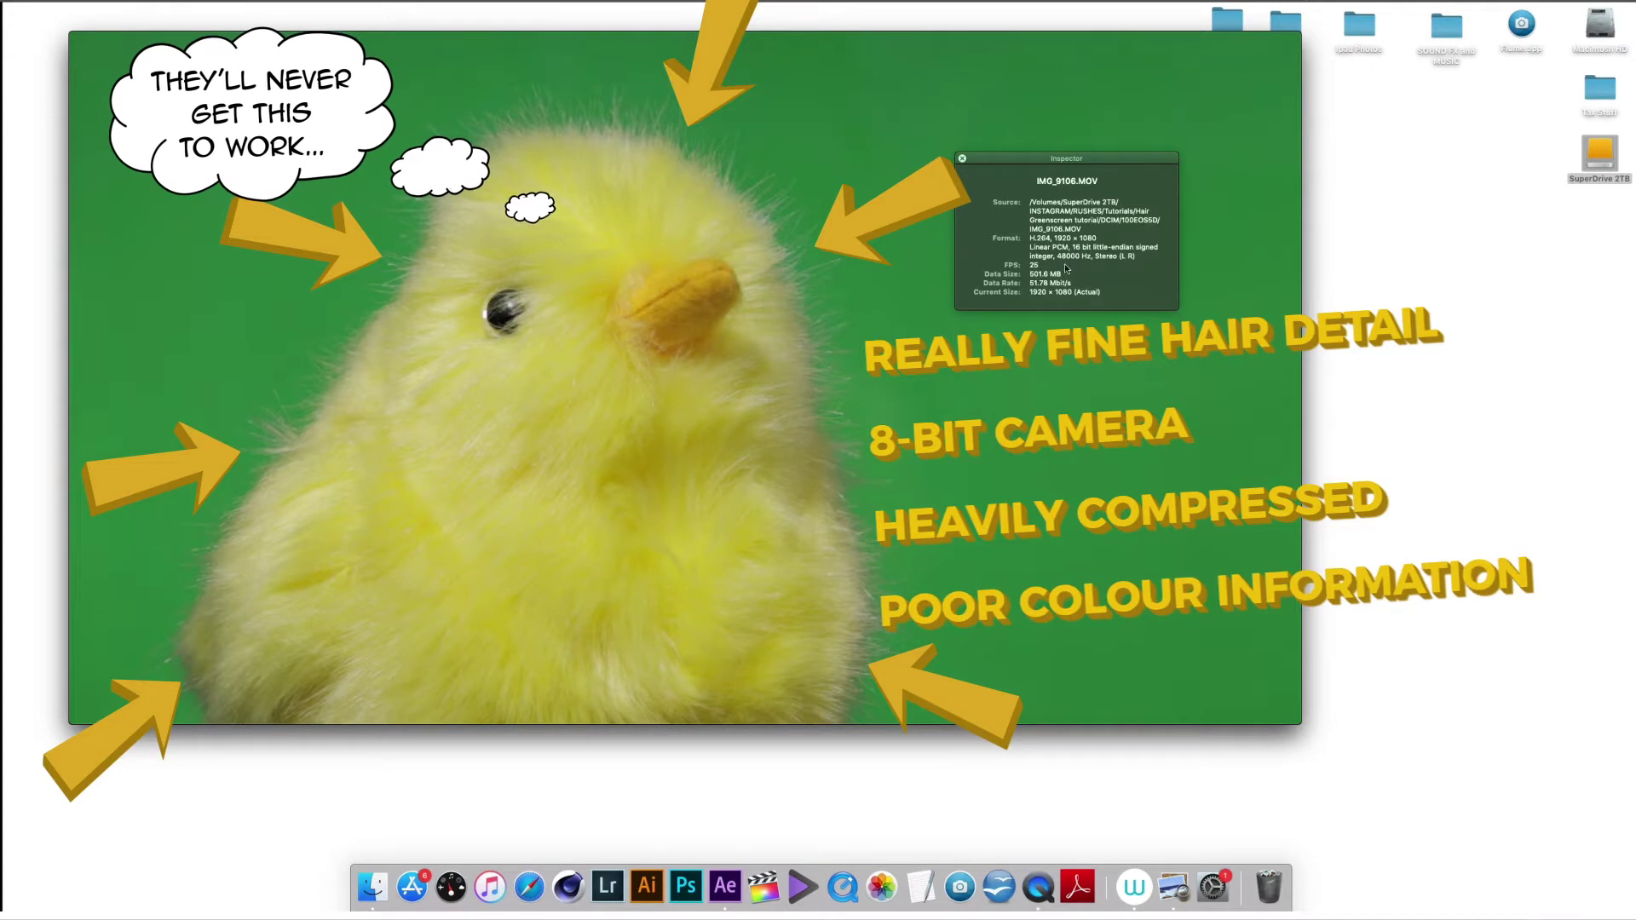
pyautogui.click(962, 159)
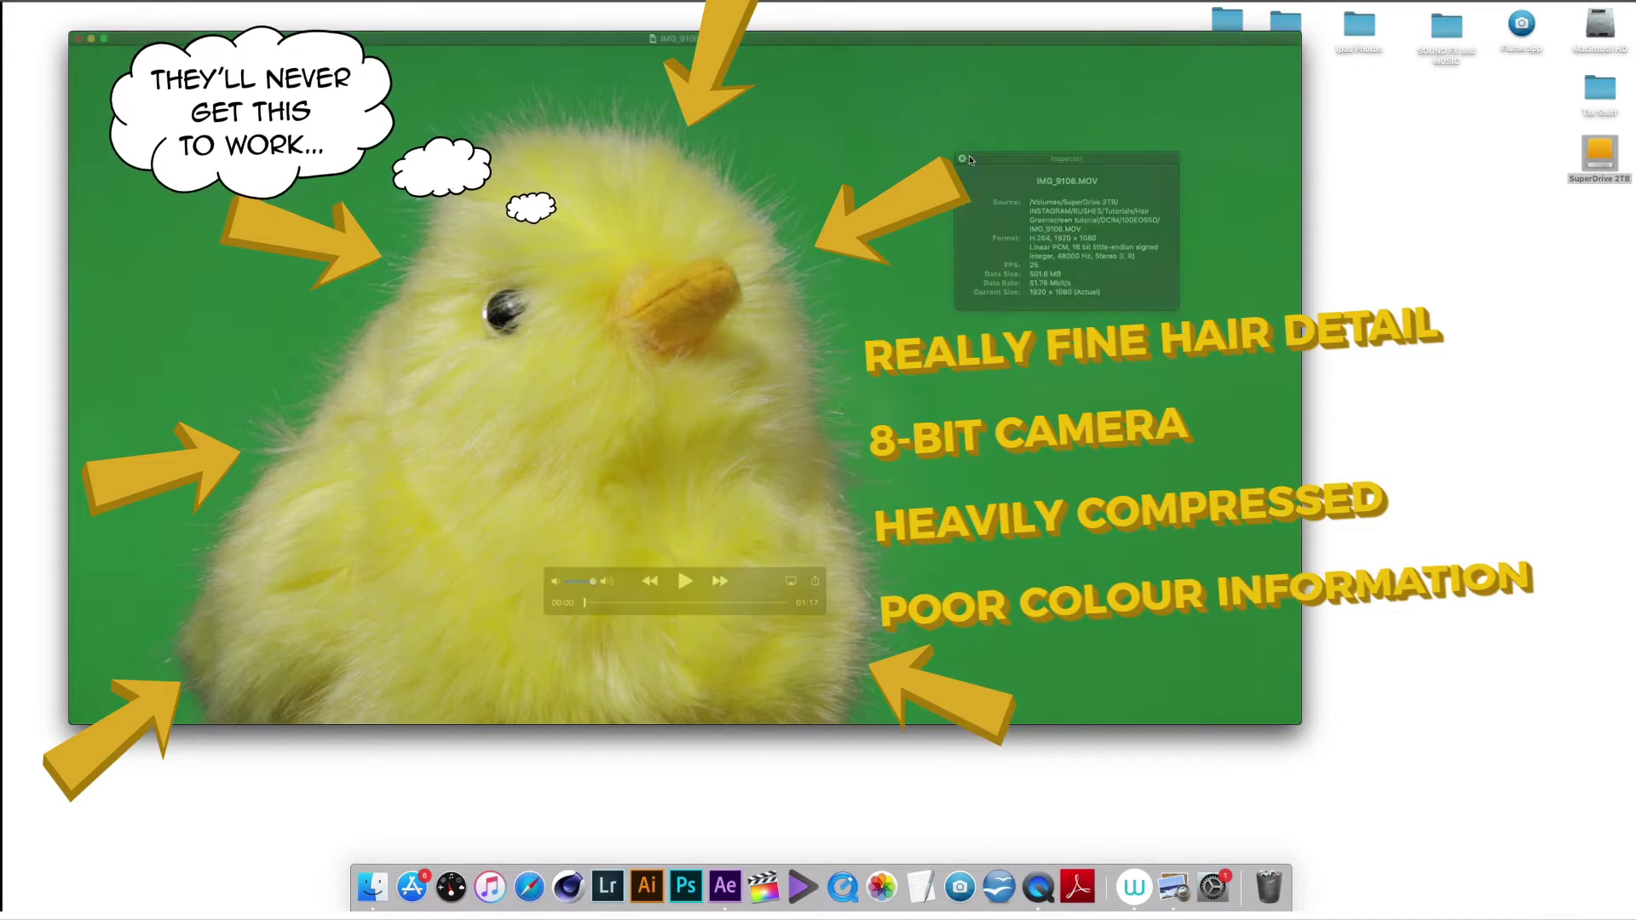
pyautogui.moveTo(954, 41); pyautogui.dragTo(977, 33)
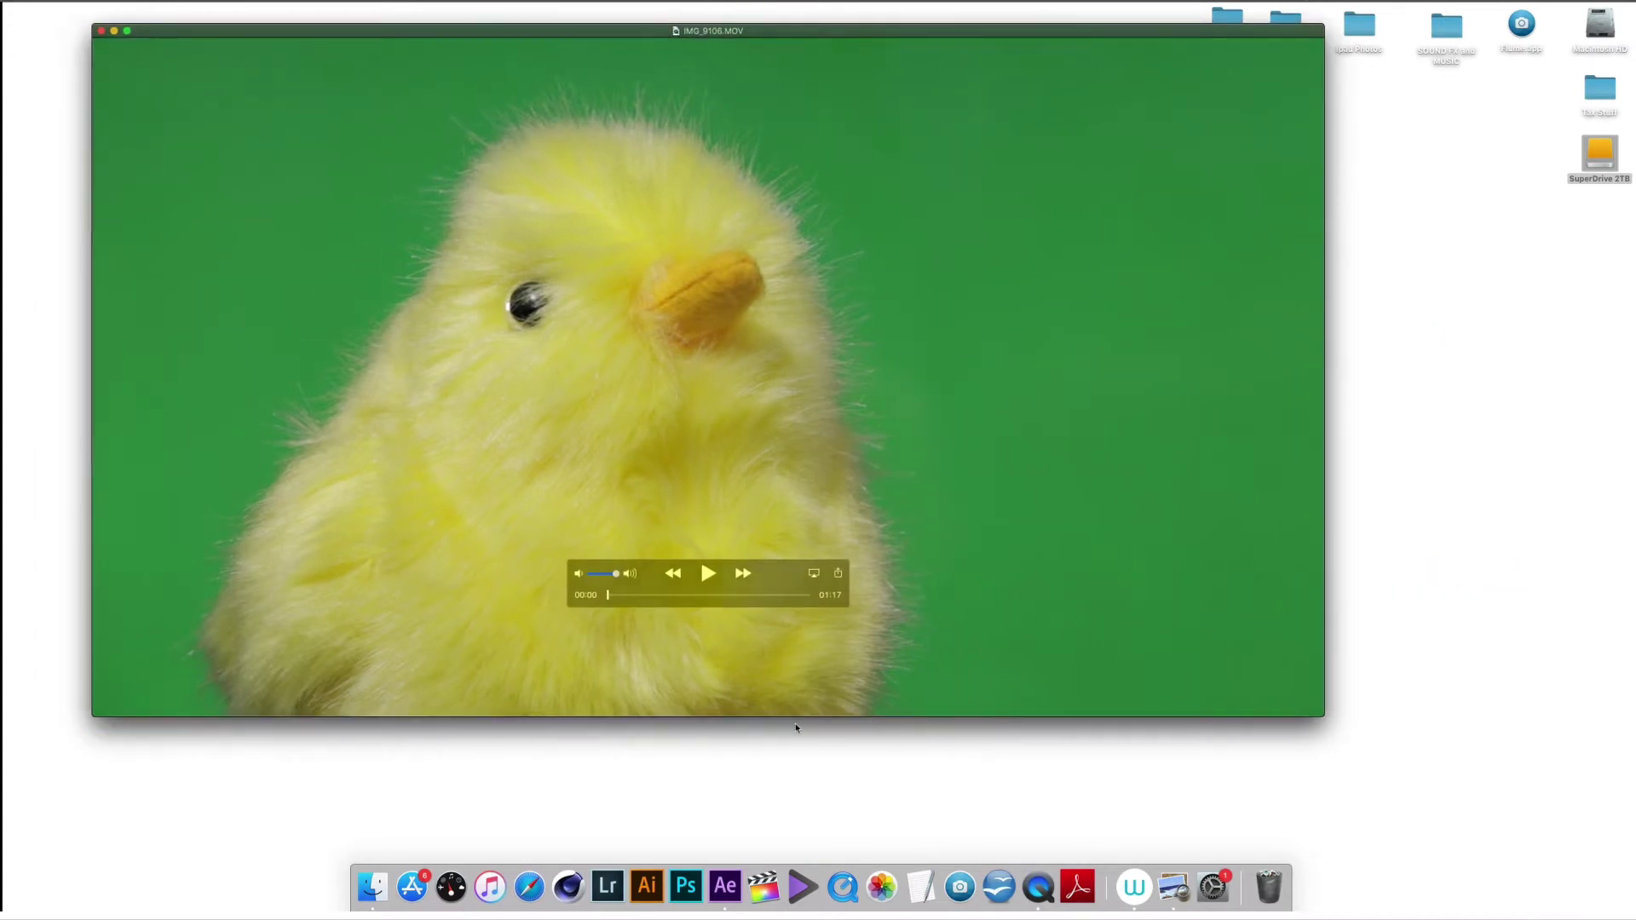
# - Switch to After Effects and move the current time of the IMG_9106 ORIGINAL composition to 3:58:12:24
pyautogui.click(726, 886)
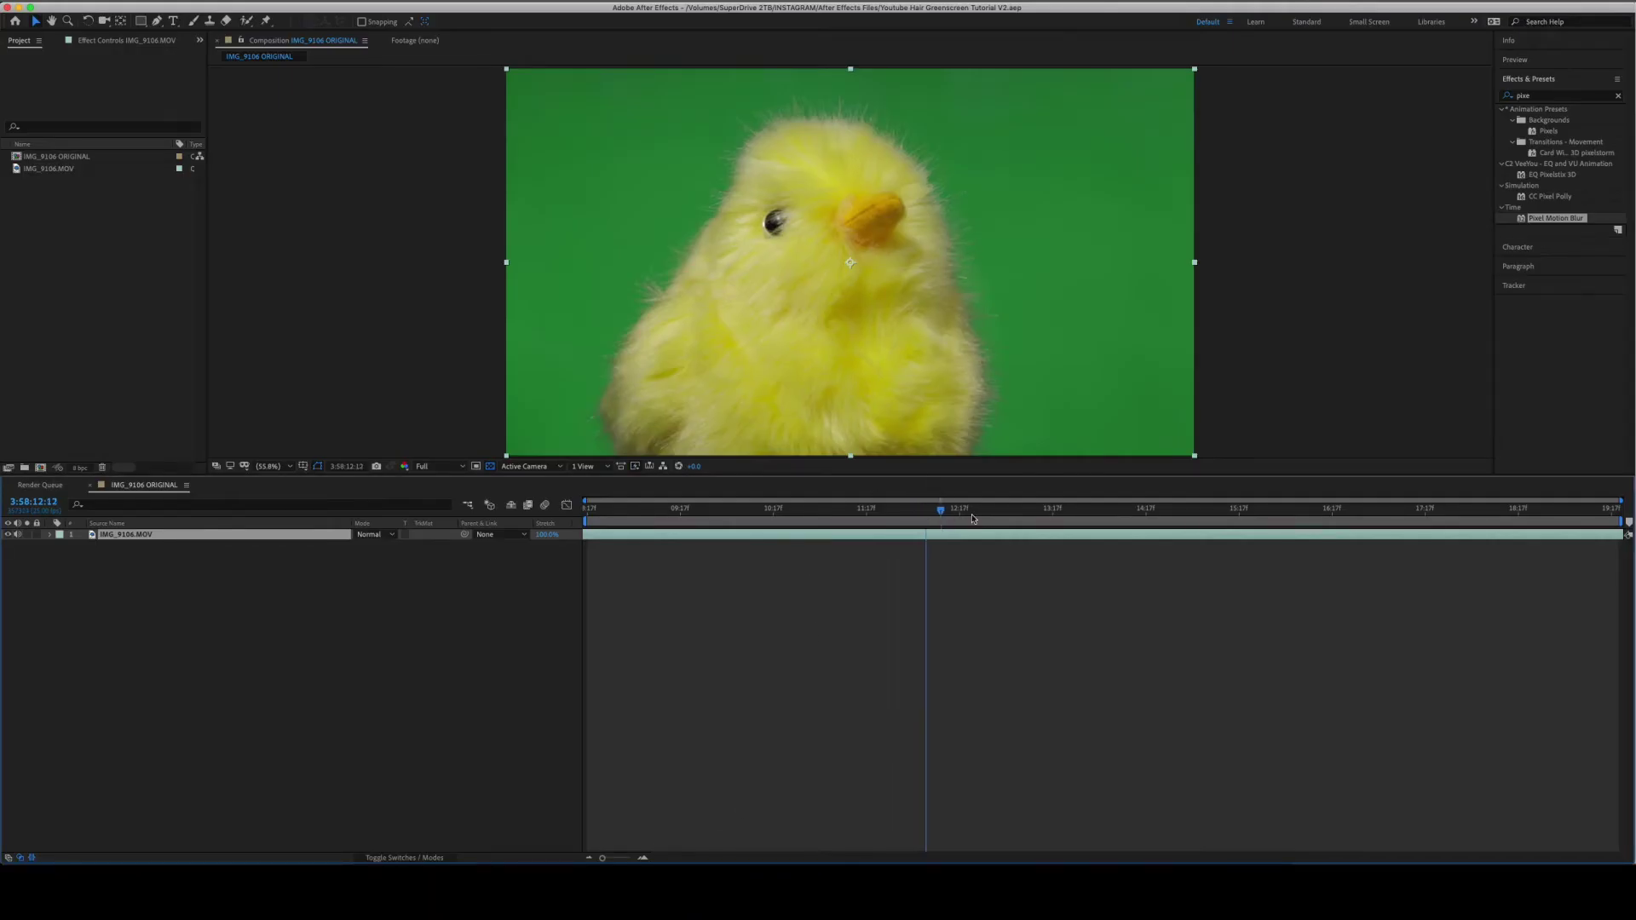
pyautogui.moveTo(972, 519)
pyautogui.mouseDown()
pyautogui.moveTo(949, 519)
pyautogui.moveTo(985, 516)
pyautogui.mouseUp()
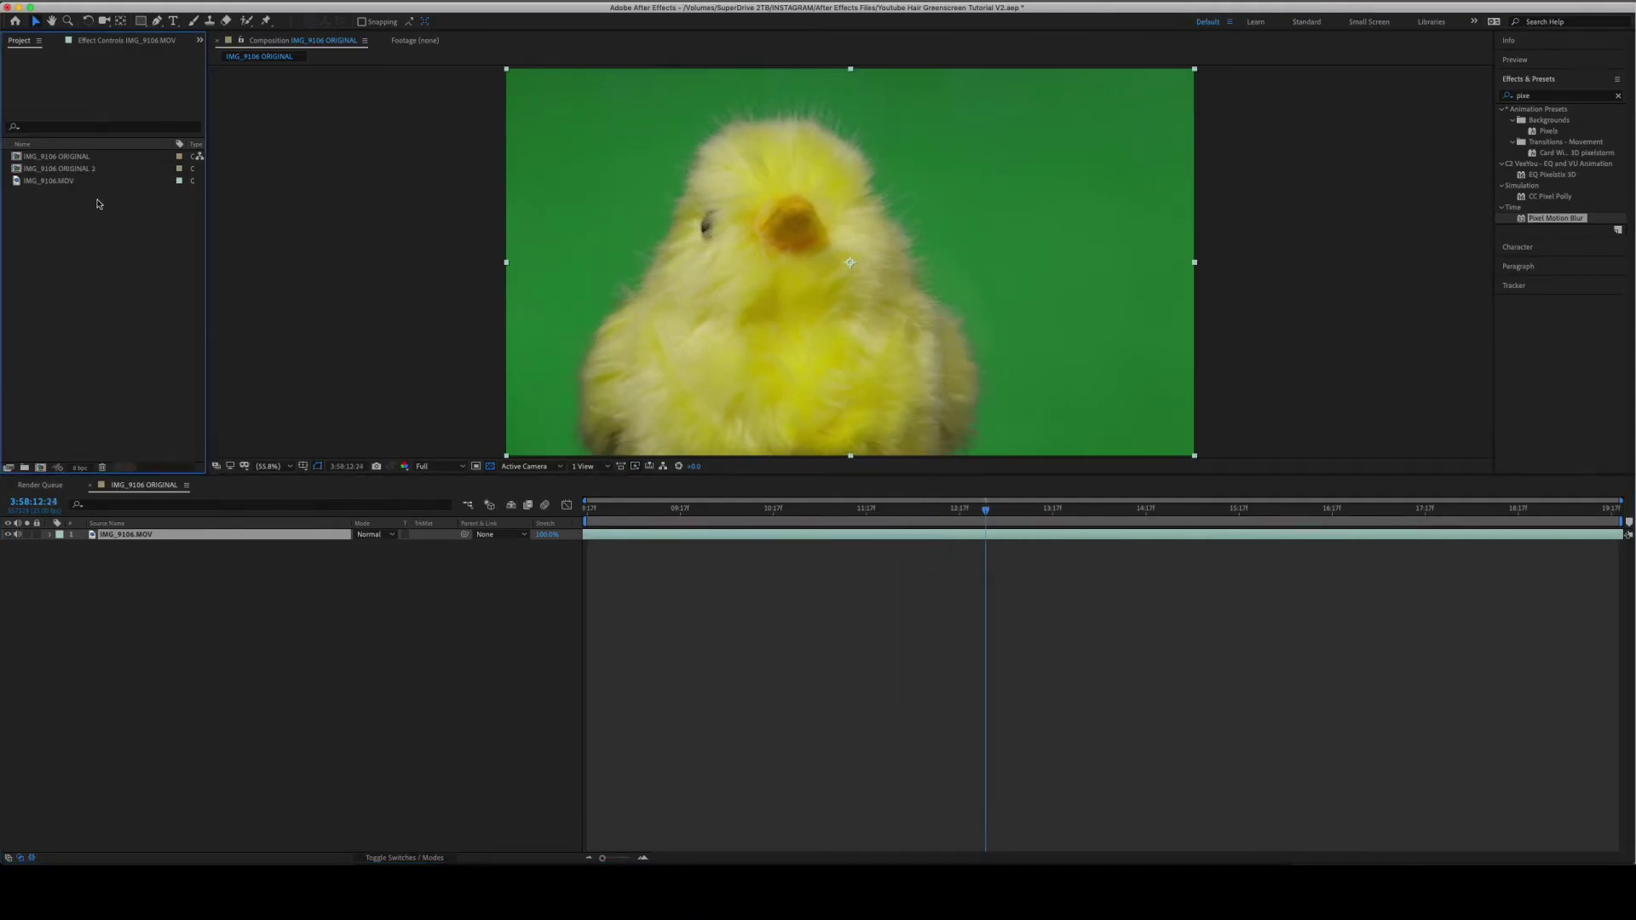
# - Undo the stray copy, duplicate the IMG_9106 ORIGINAL composition and rename the duplicate as IMG_9106 FINAL KEY
pyautogui.press('super+z')
pyautogui.click(78, 158)
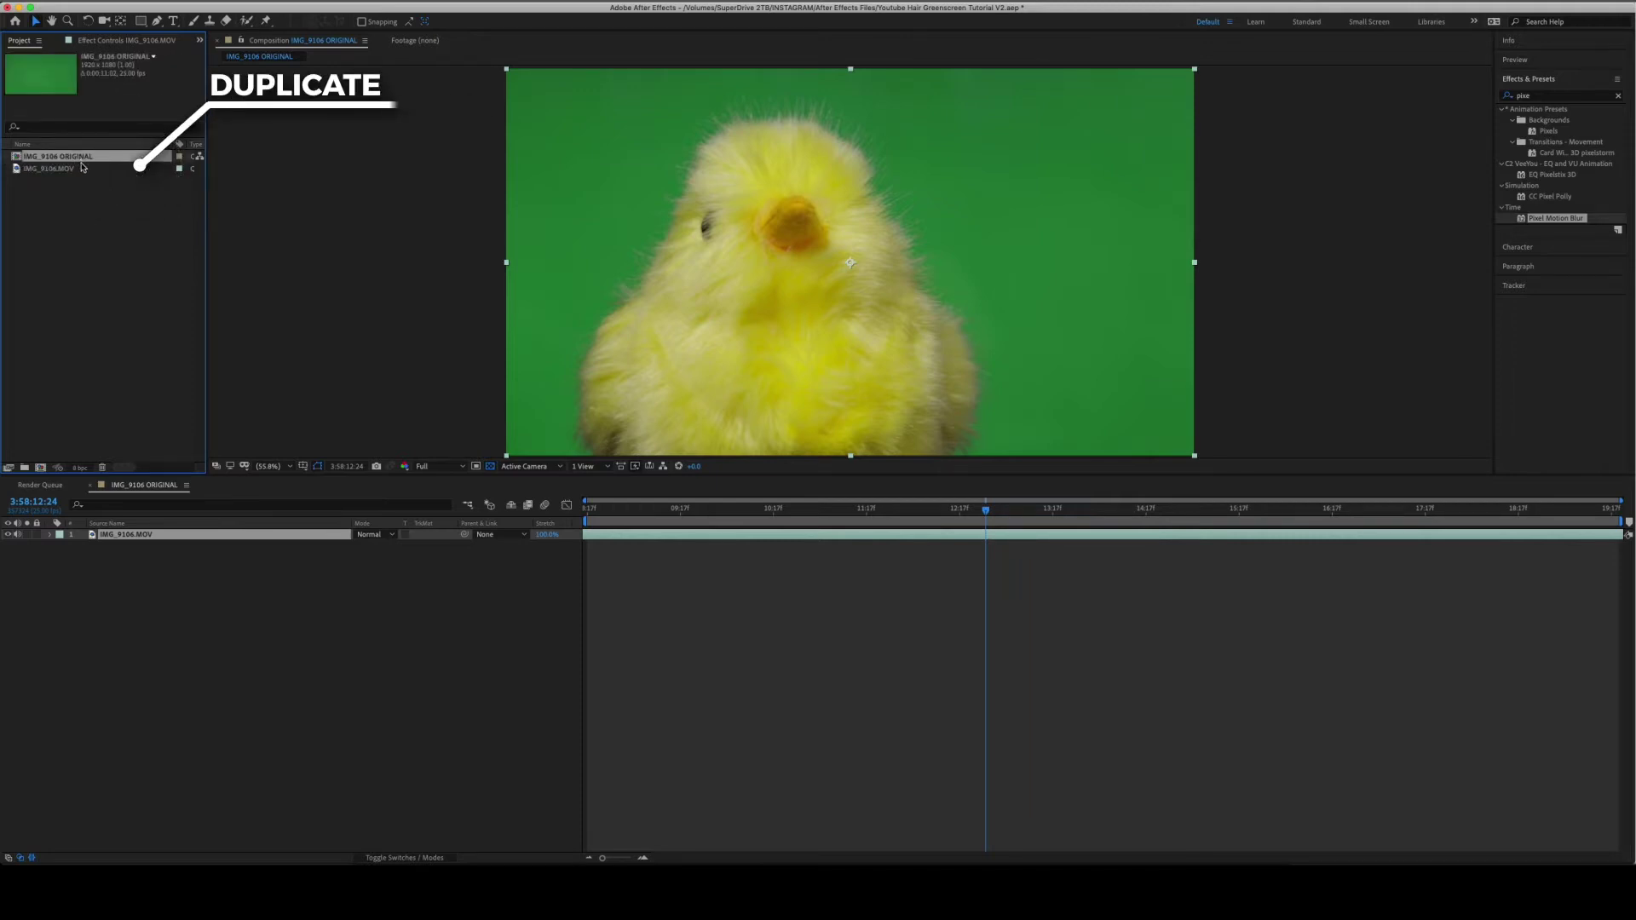
pyautogui.press('super+d')
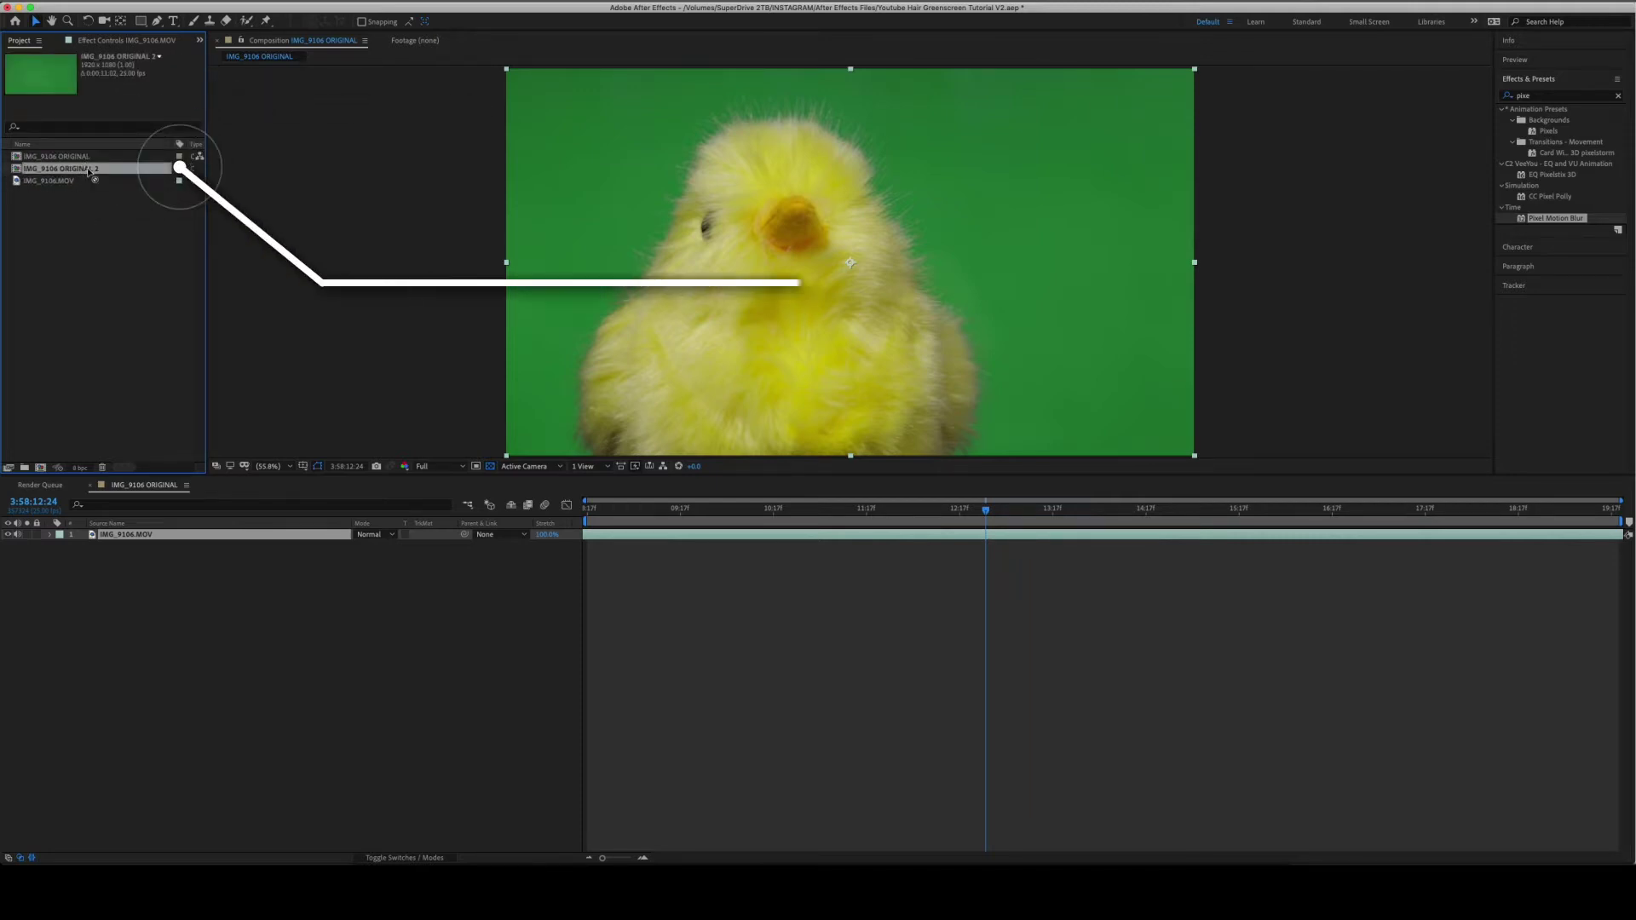
pyautogui.press('Return')
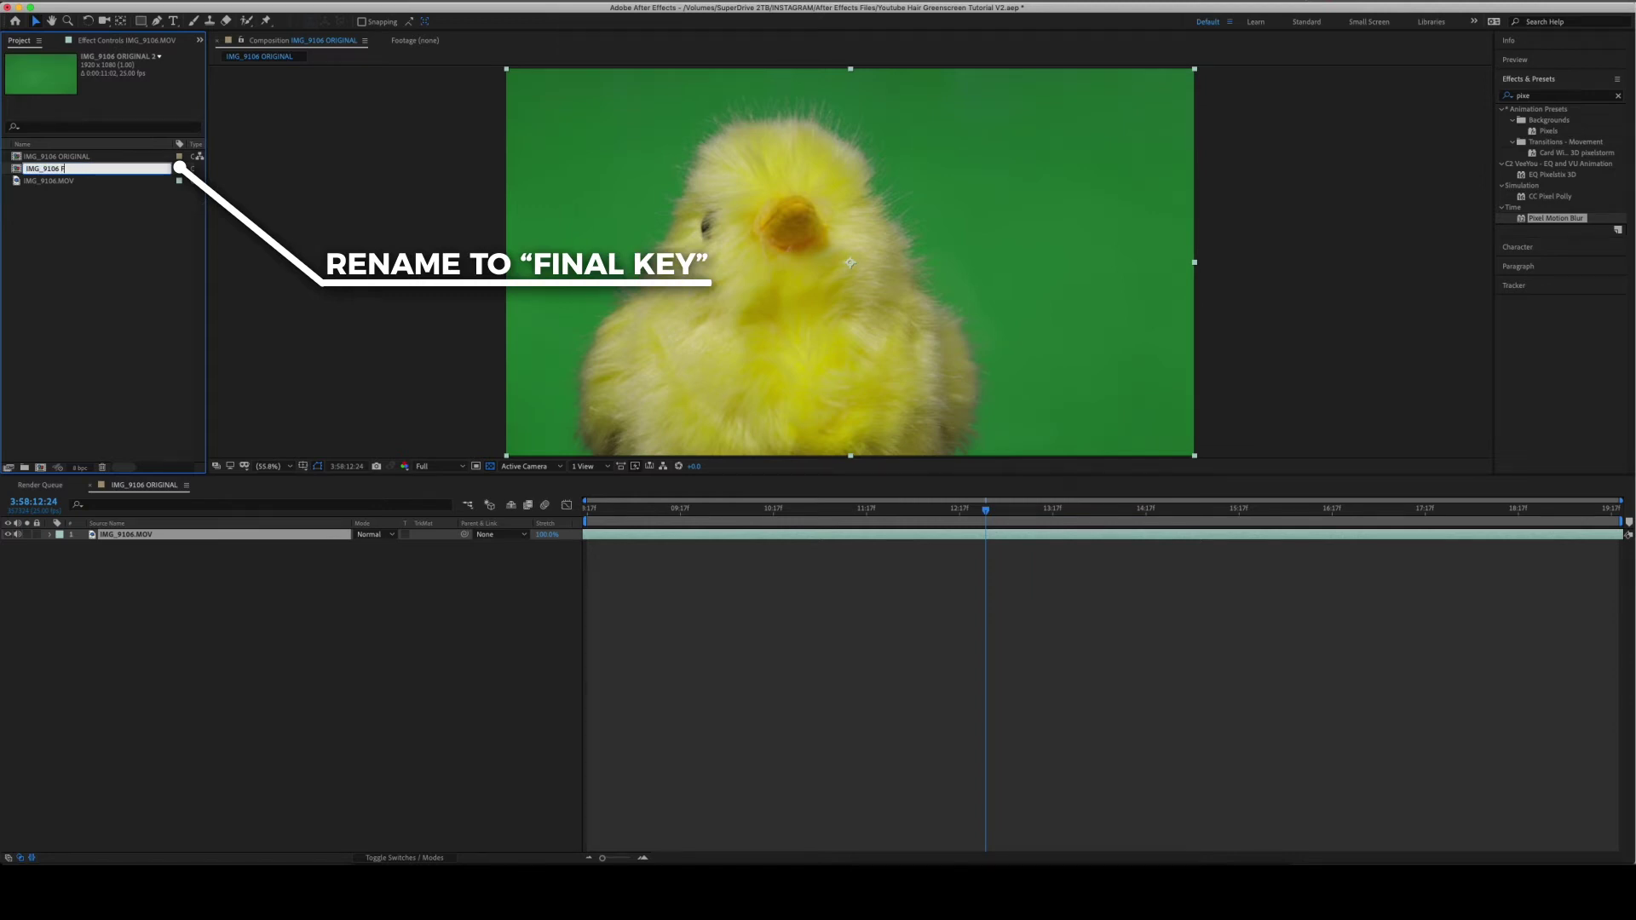
pyautogui.write('FINAL KEY')
pyautogui.press('Return')
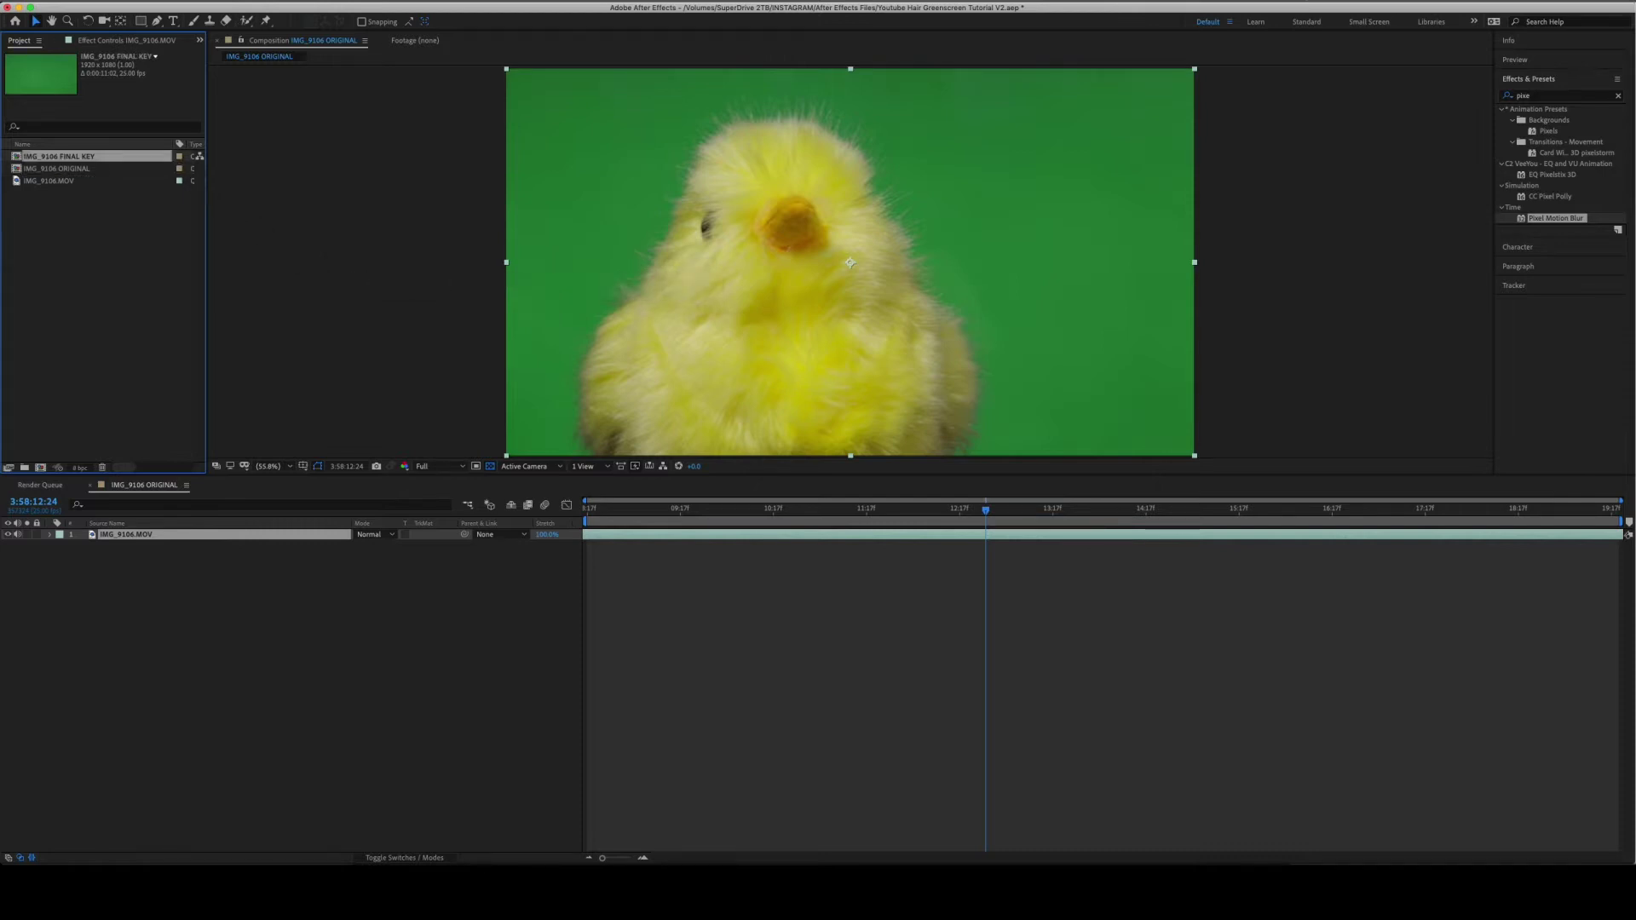
# - Open the IMG_9106 FINAL KEY composition and replace its IMG_9106.MOV layer with the IMG_9106 ORIGINAL composition
pyautogui.doubleClick(58, 156)
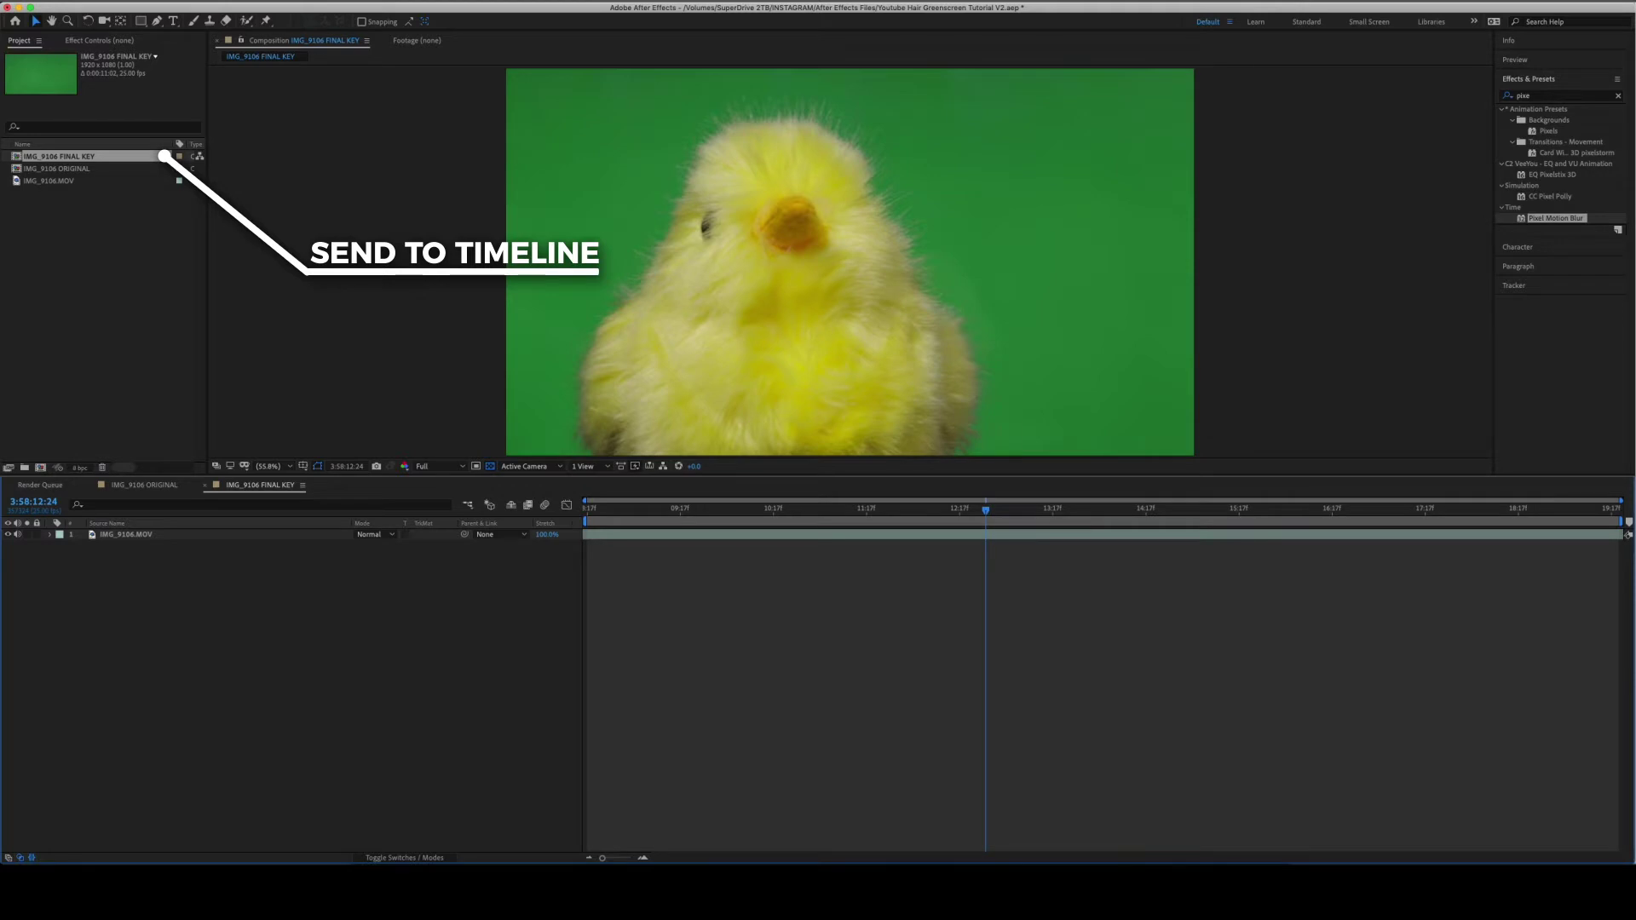
pyautogui.click(165, 534)
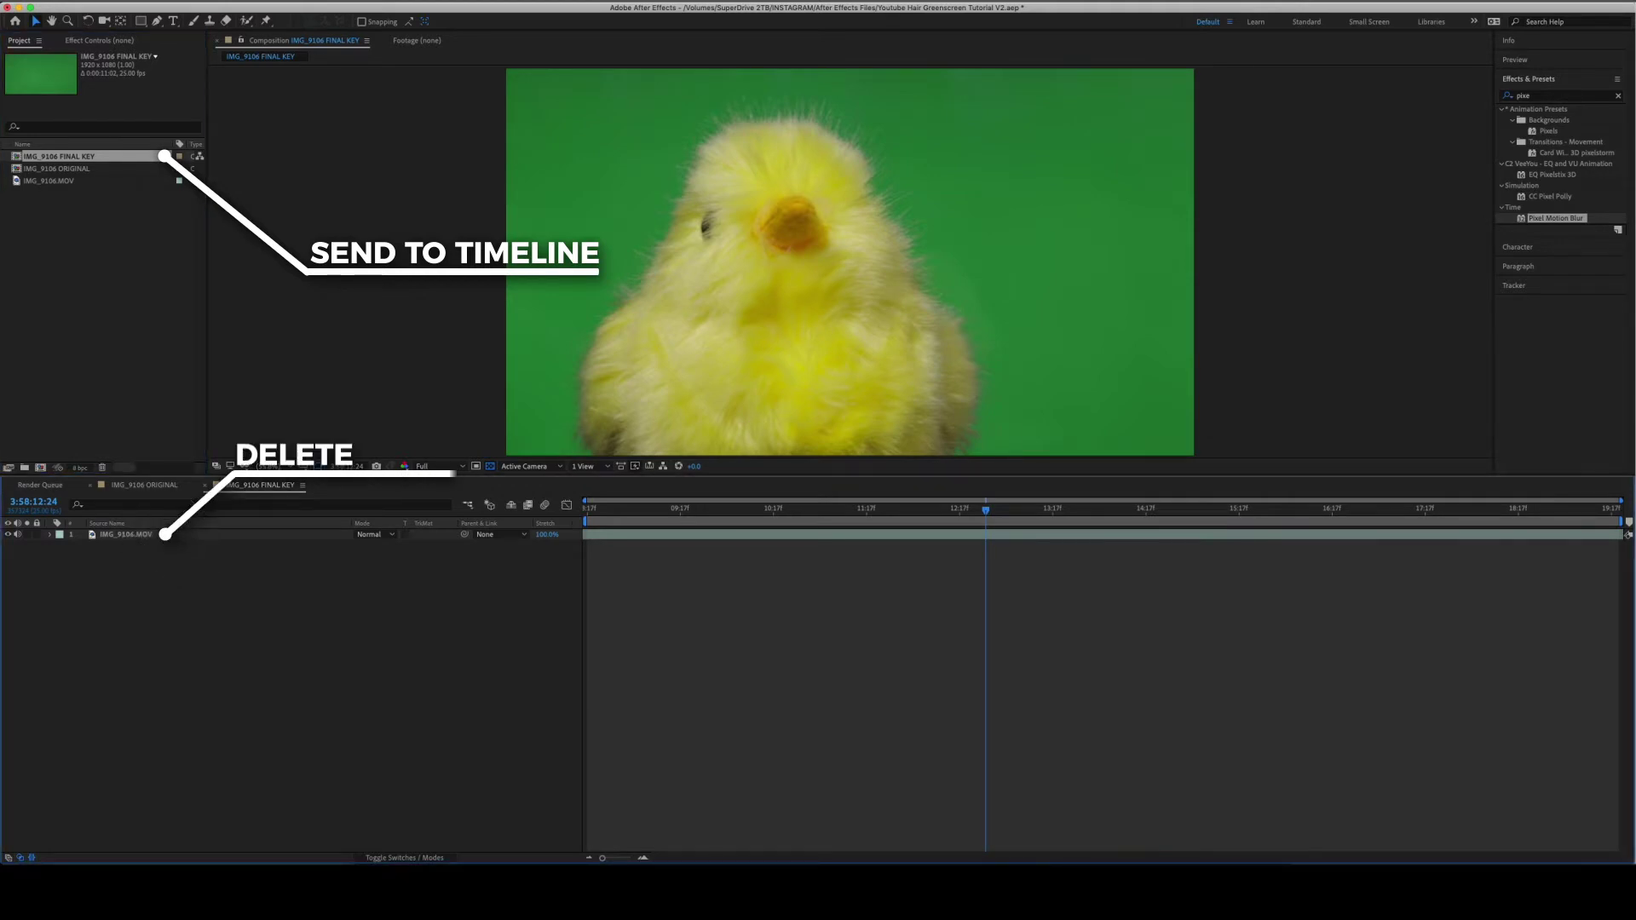
pyautogui.press('Delete')
pyautogui.click(137, 168)
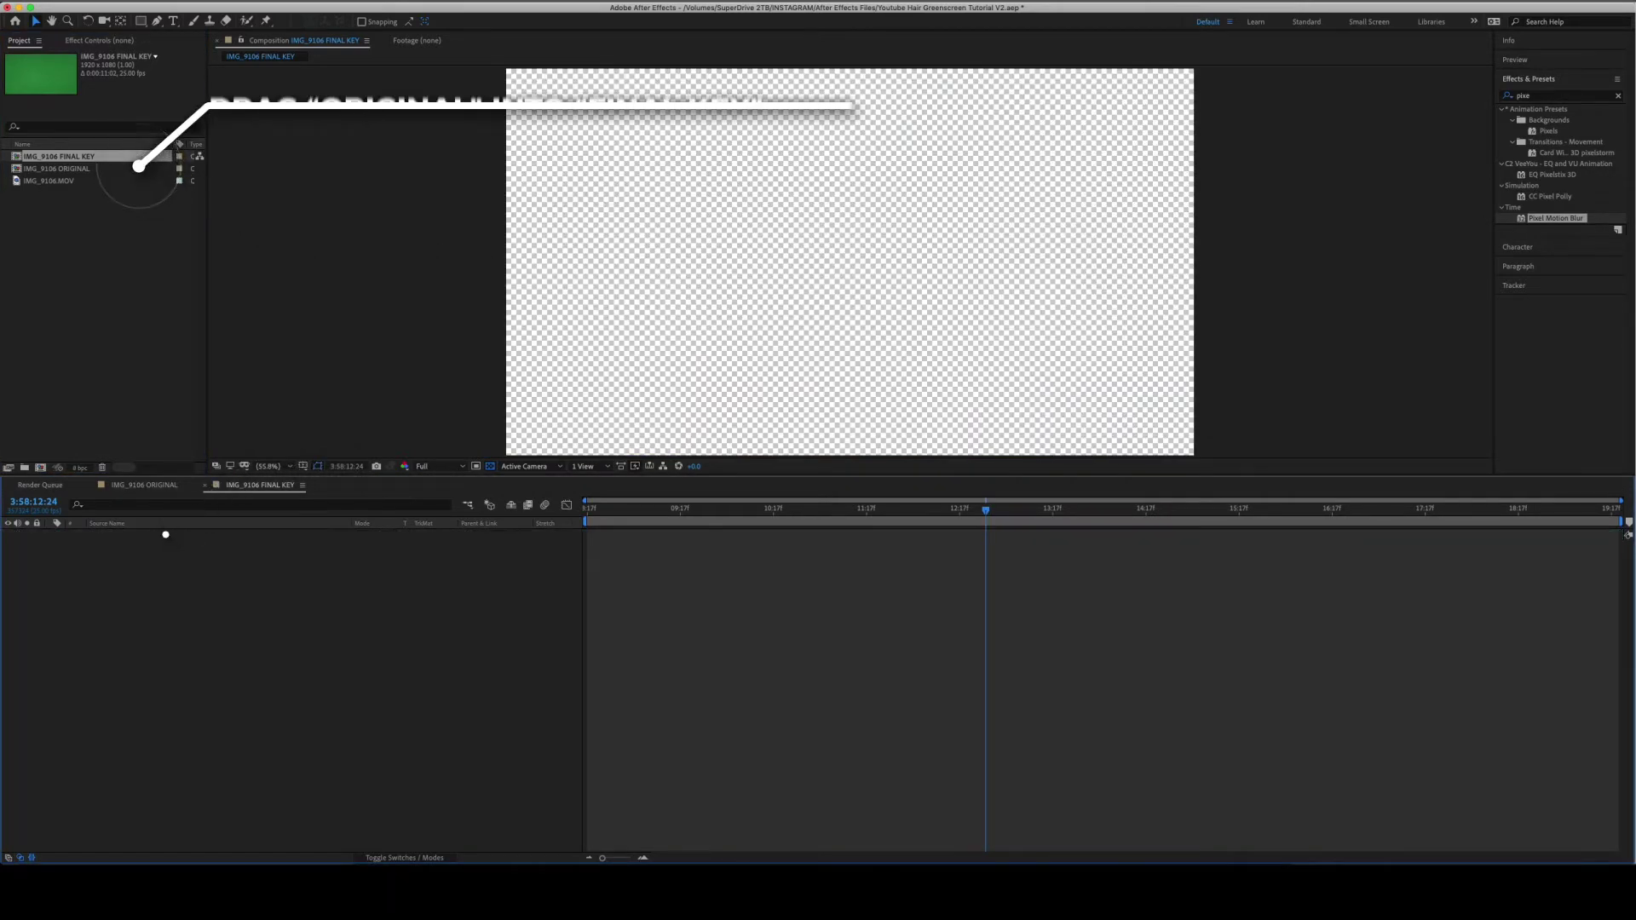
pyautogui.moveTo(136, 168); pyautogui.dragTo(141, 536)
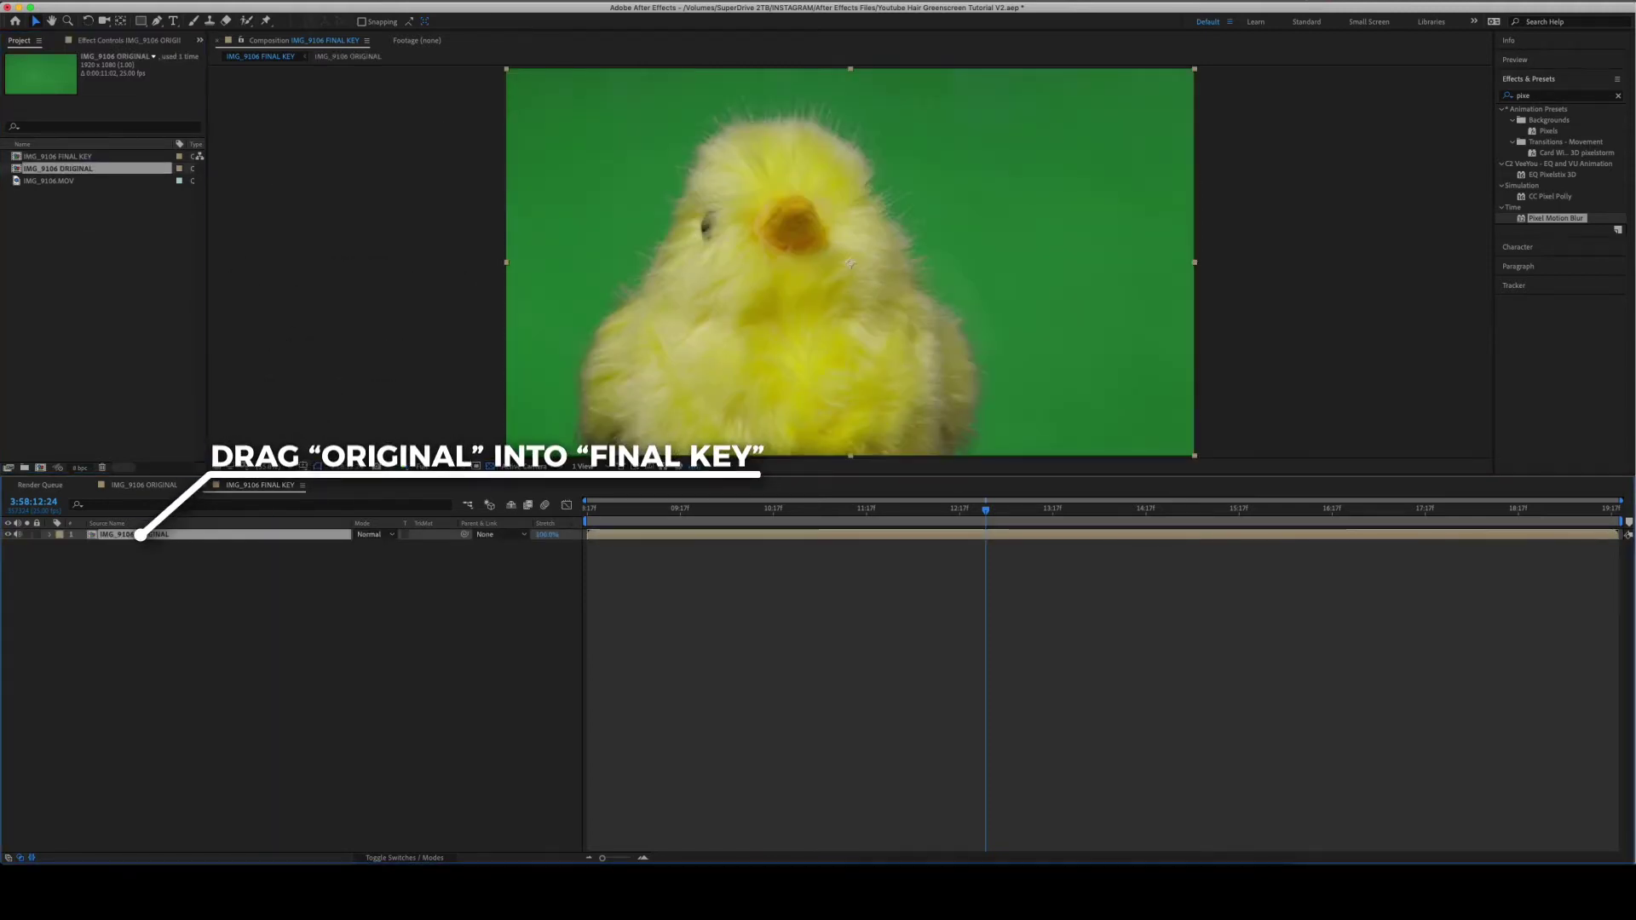
# - Duplicate the IMG_9106 FINAL KEY composition and rename the copy as IMG_9106 MATTE CORE
pyautogui.click(102, 256)
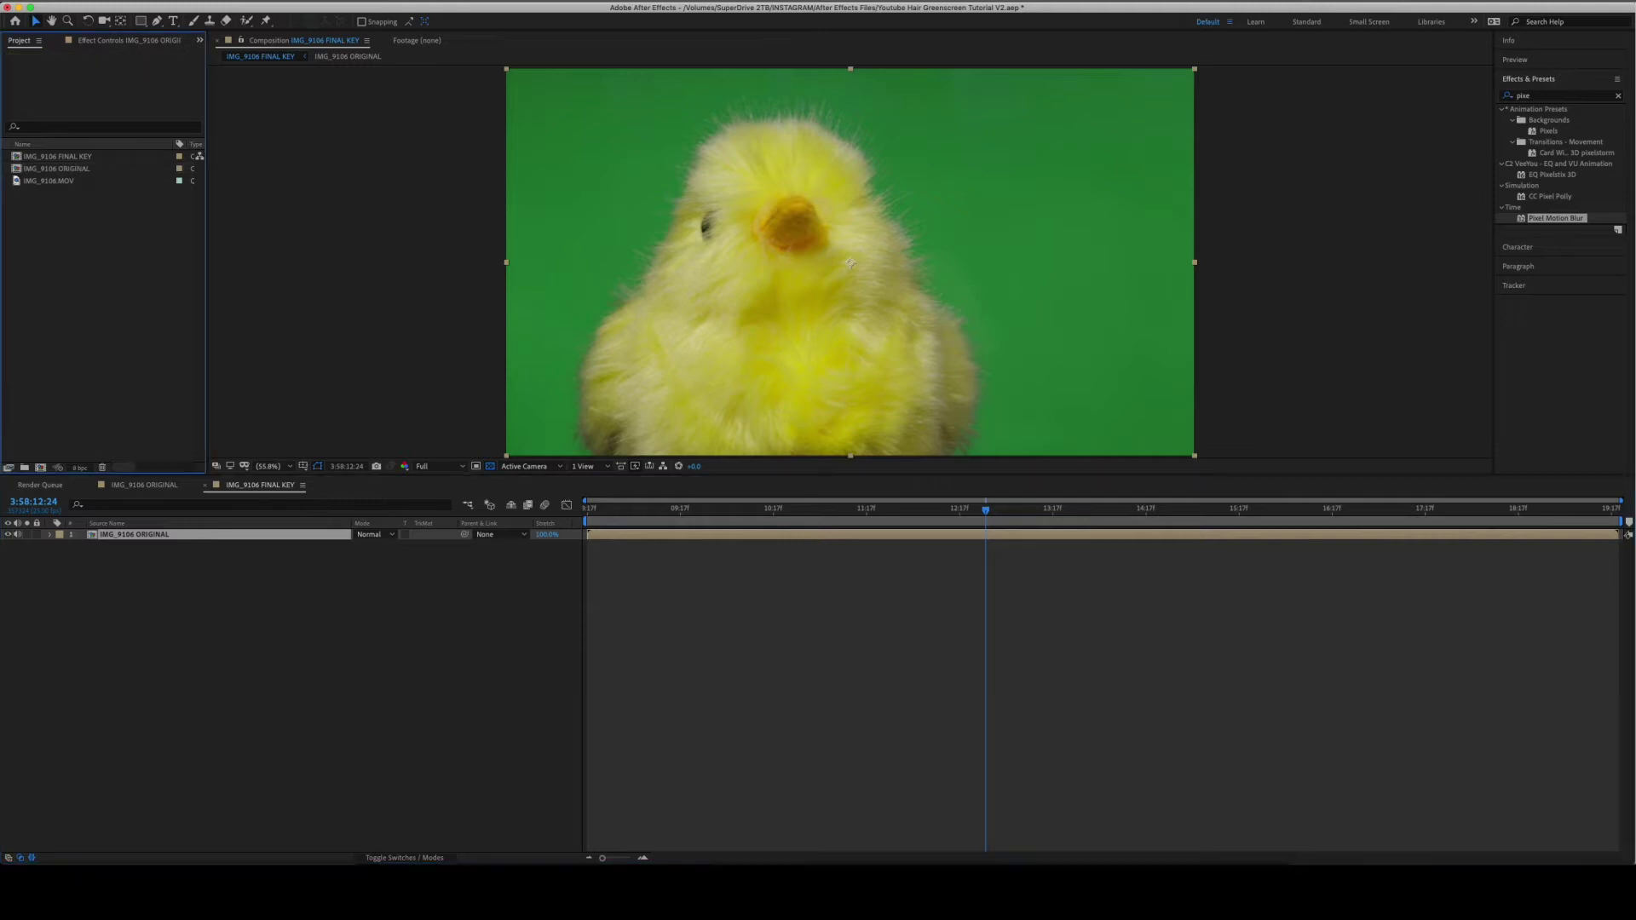
pyautogui.click(57, 156)
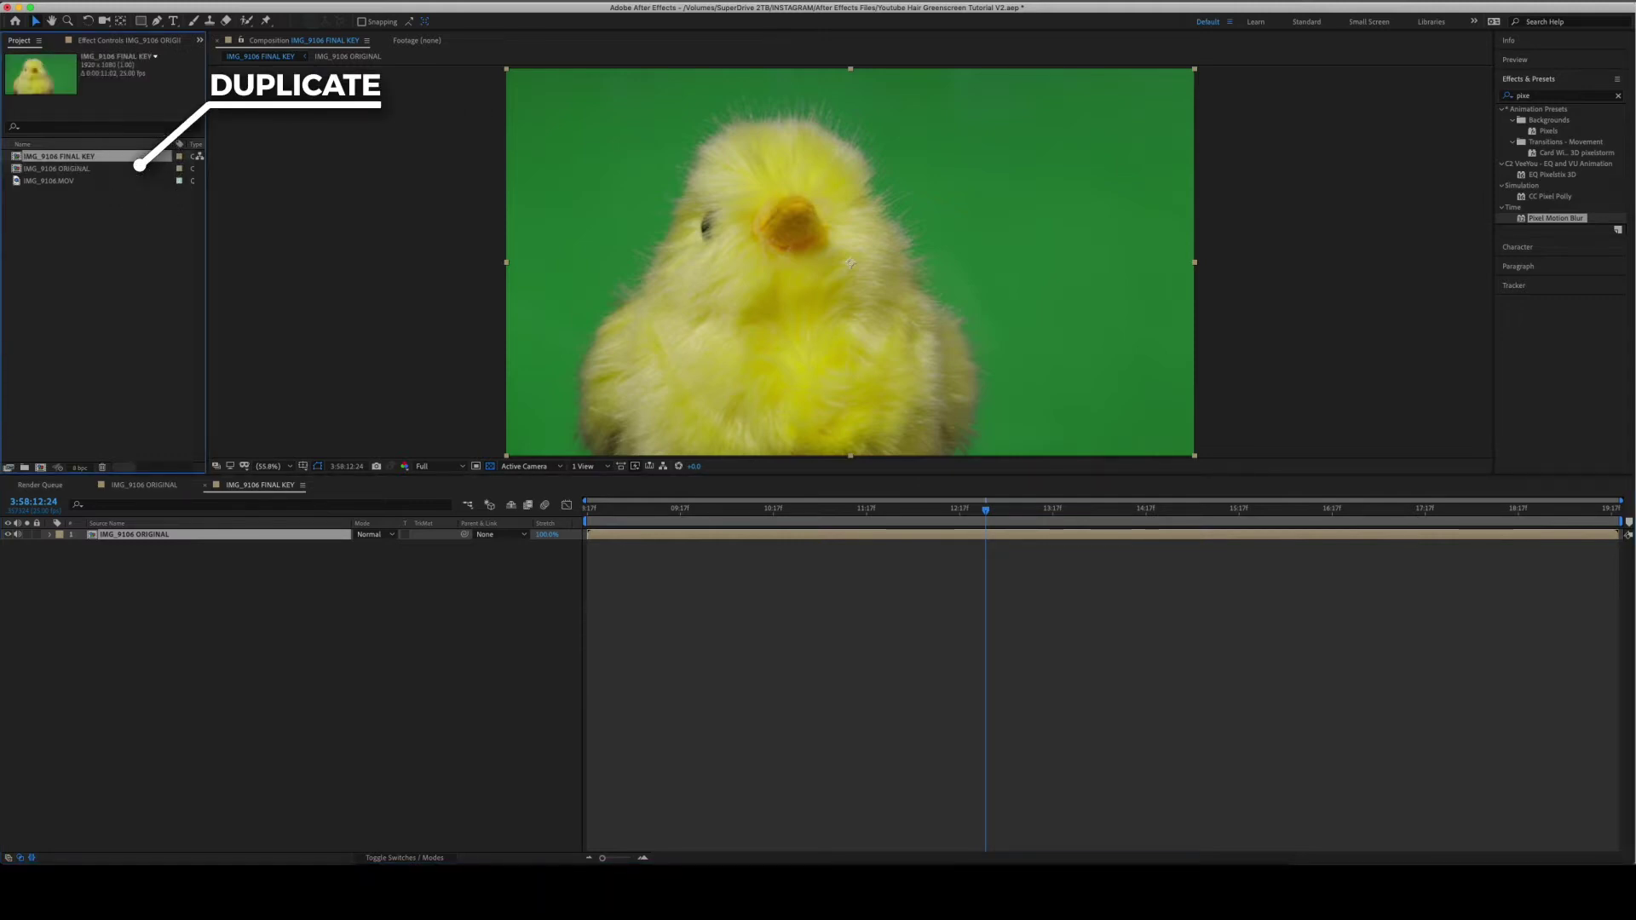
pyautogui.press('super+d')
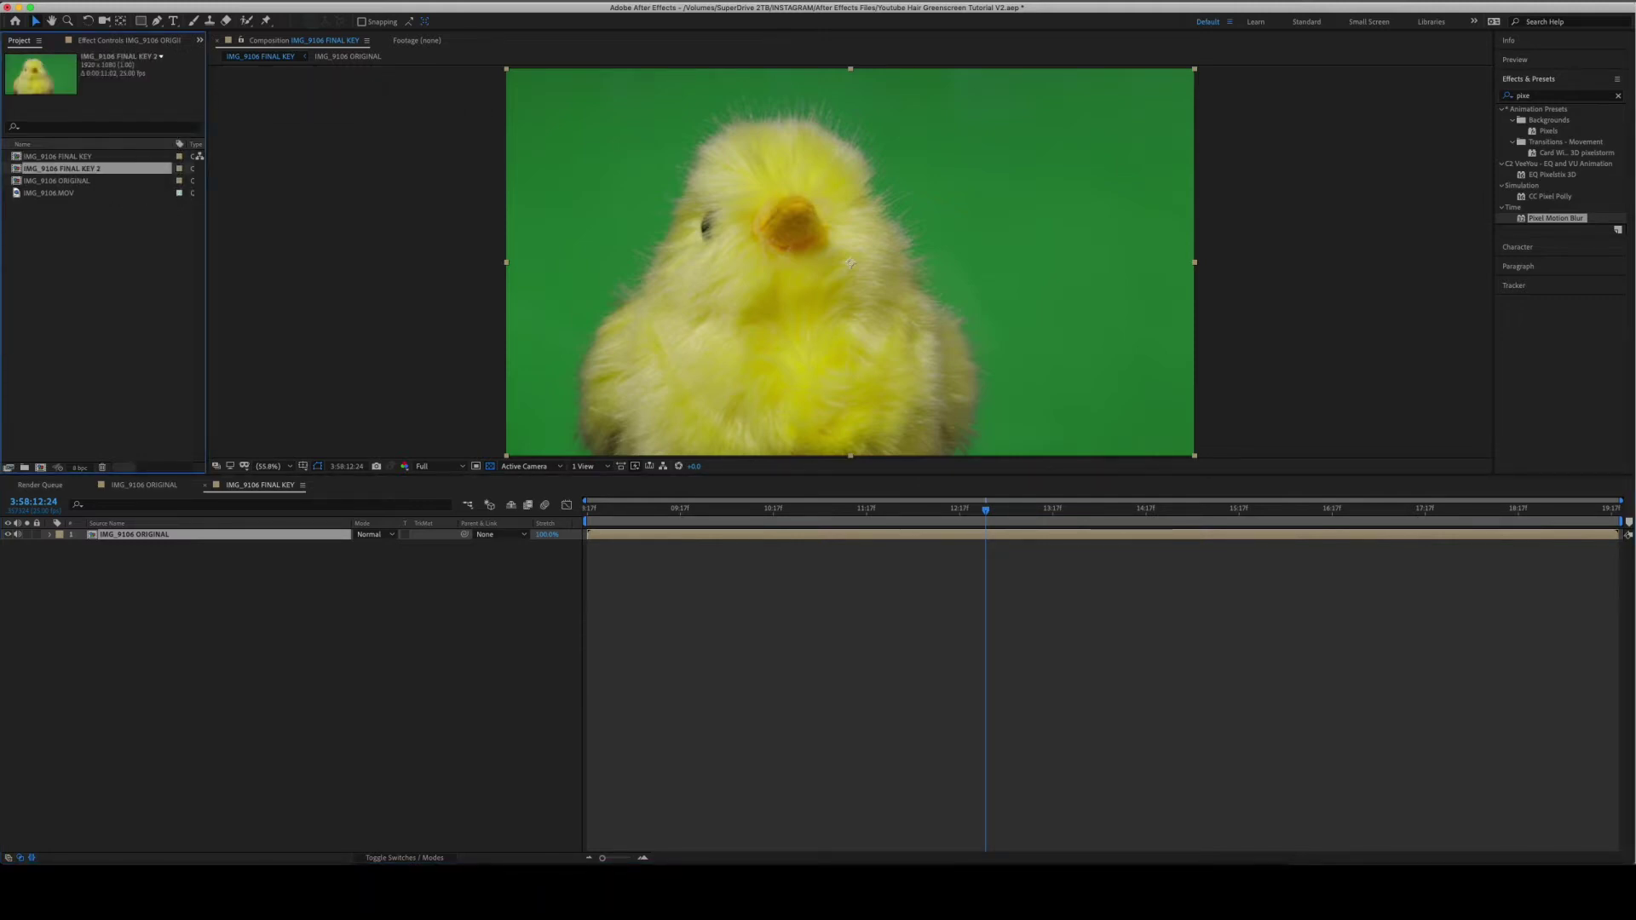
pyautogui.press('Return')
pyautogui.press('Right')
pyautogui.press('BackSpace')
pyautogui.press('BackSpace')
pyautogui.press('BackSpace')
pyautogui.press('BackSpace')
pyautogui.press('BackSpace')
pyautogui.press('BackSpace')
pyautogui.press('BackSpace')
pyautogui.press('BackSpace')
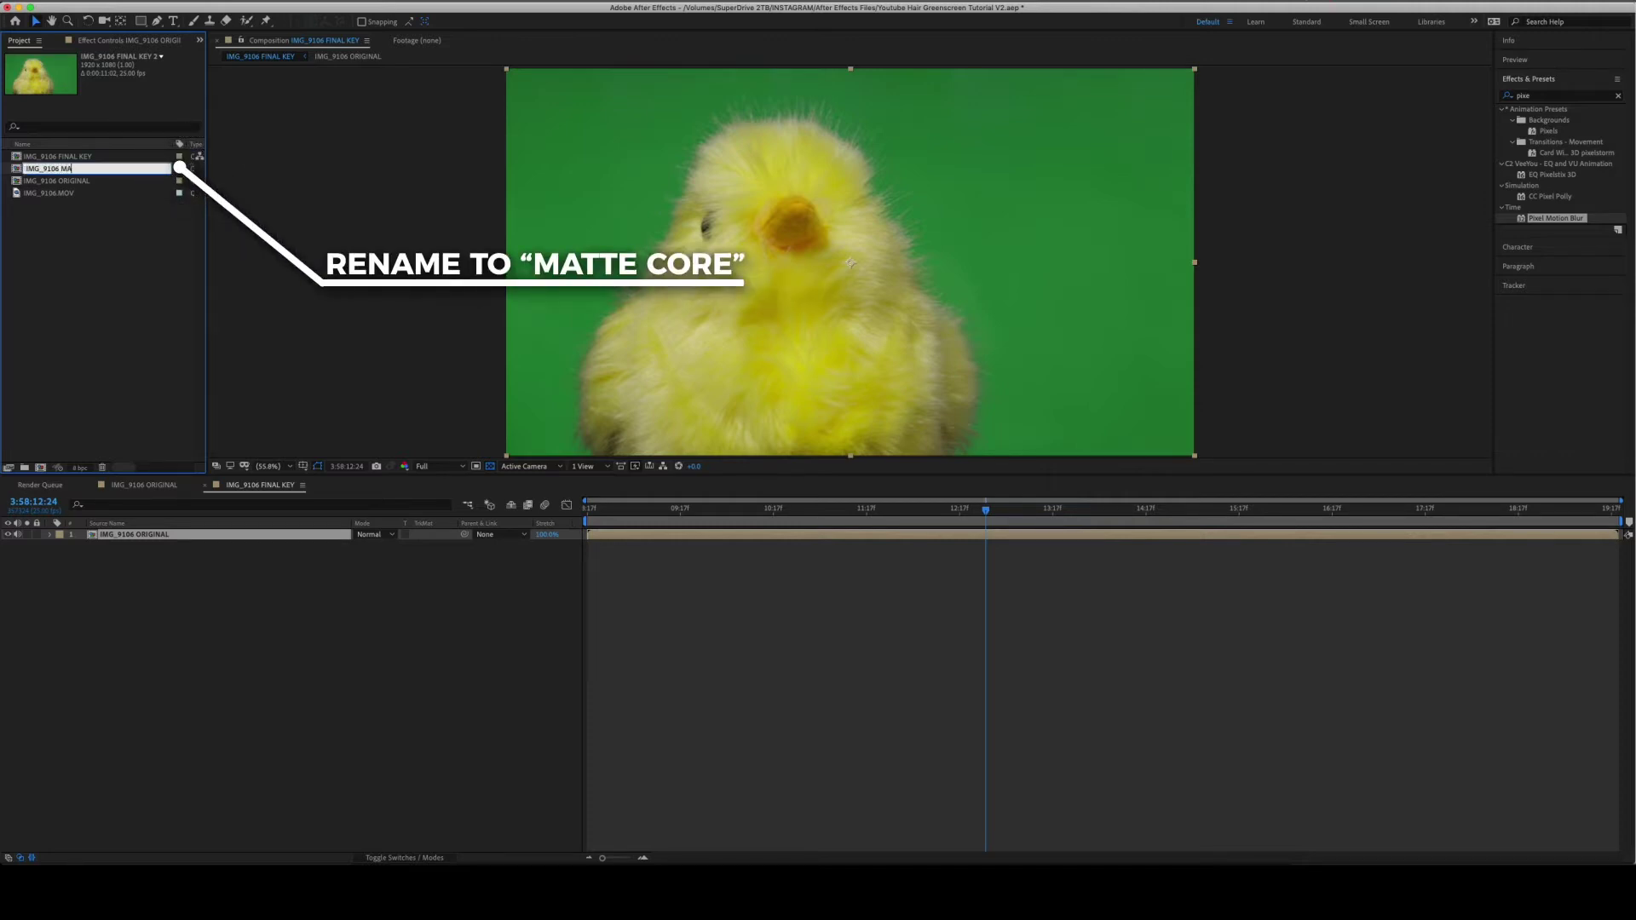
pyautogui.write('MATTE CORE')
pyautogui.press('Return')
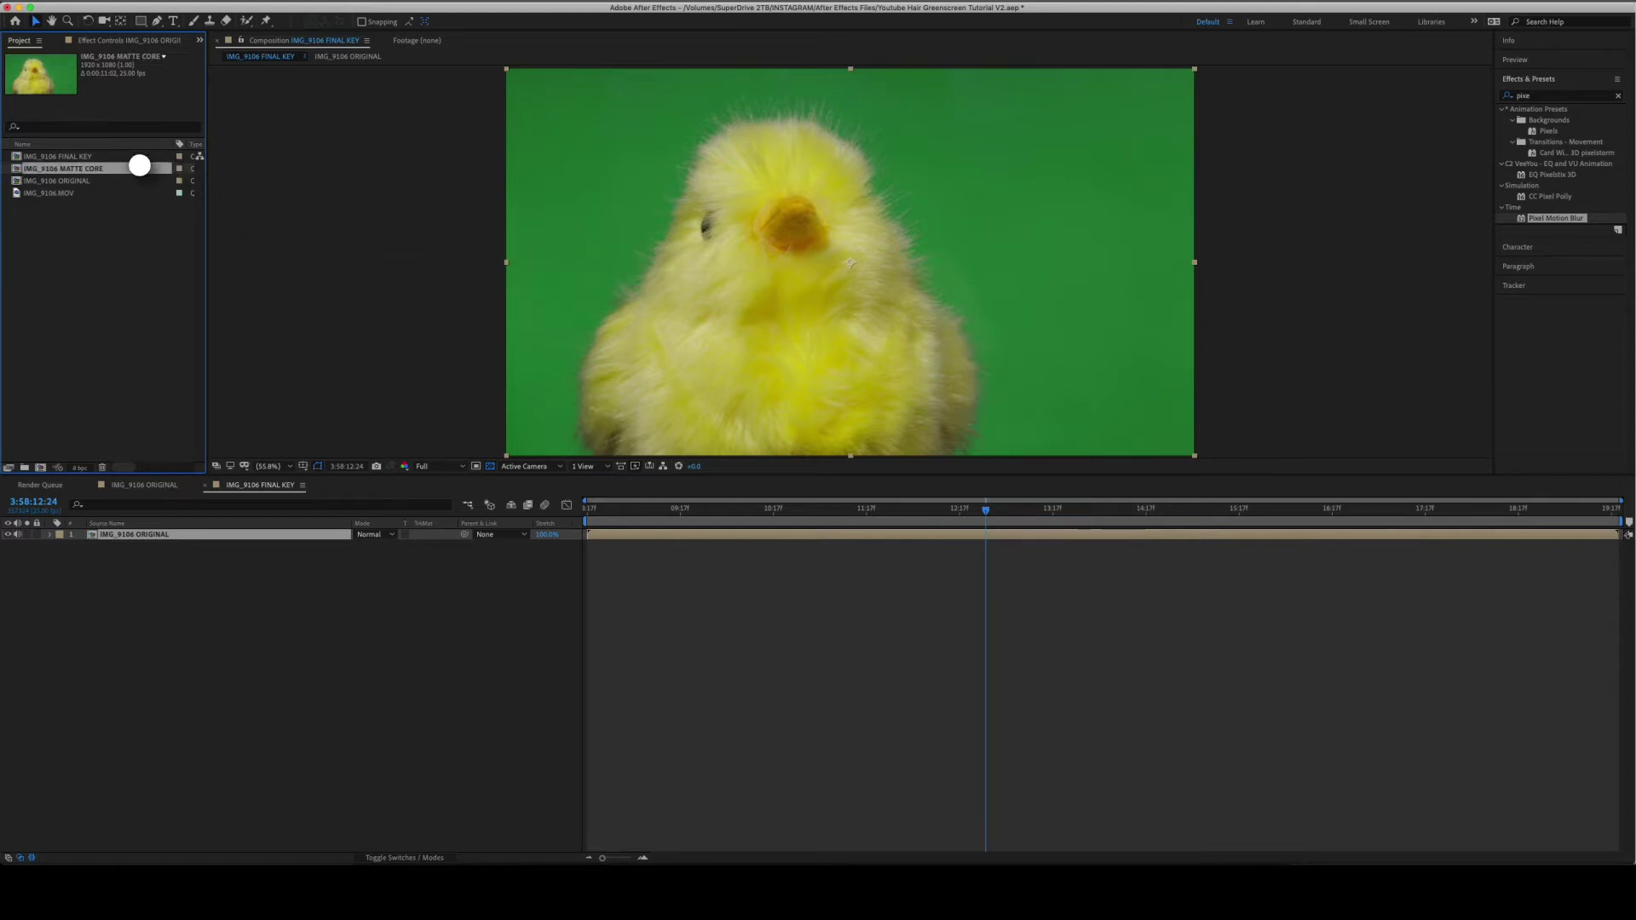
# - Duplicate the IMG_9106 MATTE CORE composition and rename the copy as IMG_9106 MATTE EDGE
pyautogui.press('super+d')
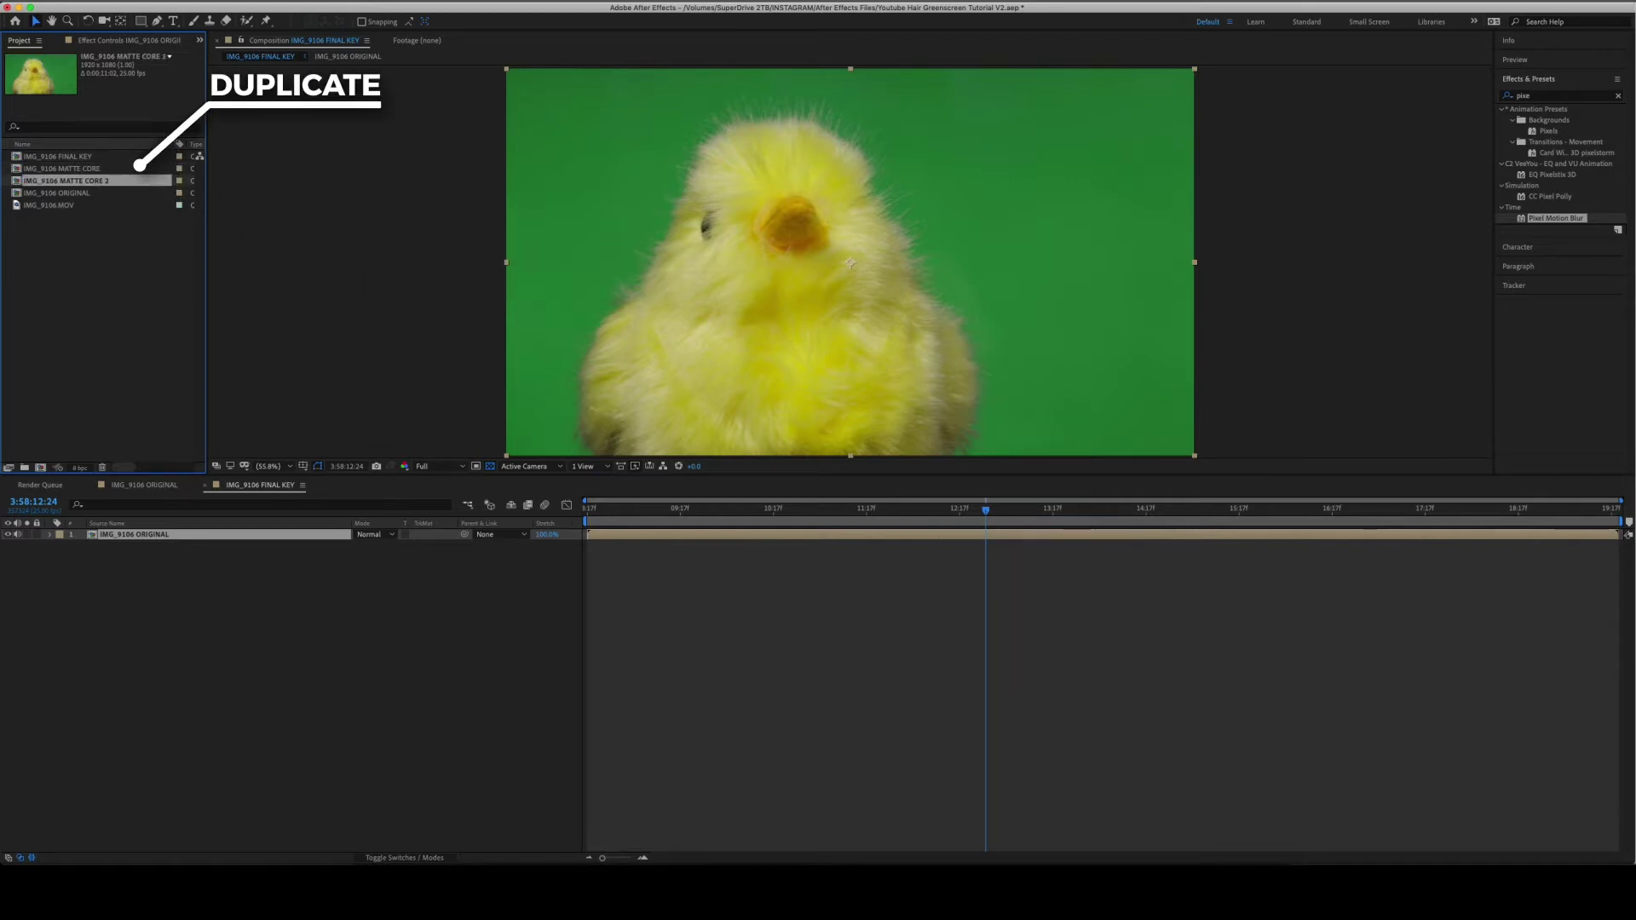
pyautogui.press('Return')
pyautogui.press('Right')
pyautogui.press('BackSpace')
pyautogui.press('BackSpace')
pyautogui.press('BackSpace')
pyautogui.press('BackSpace')
pyautogui.press('BackSpace')
pyautogui.press('BackSpace')
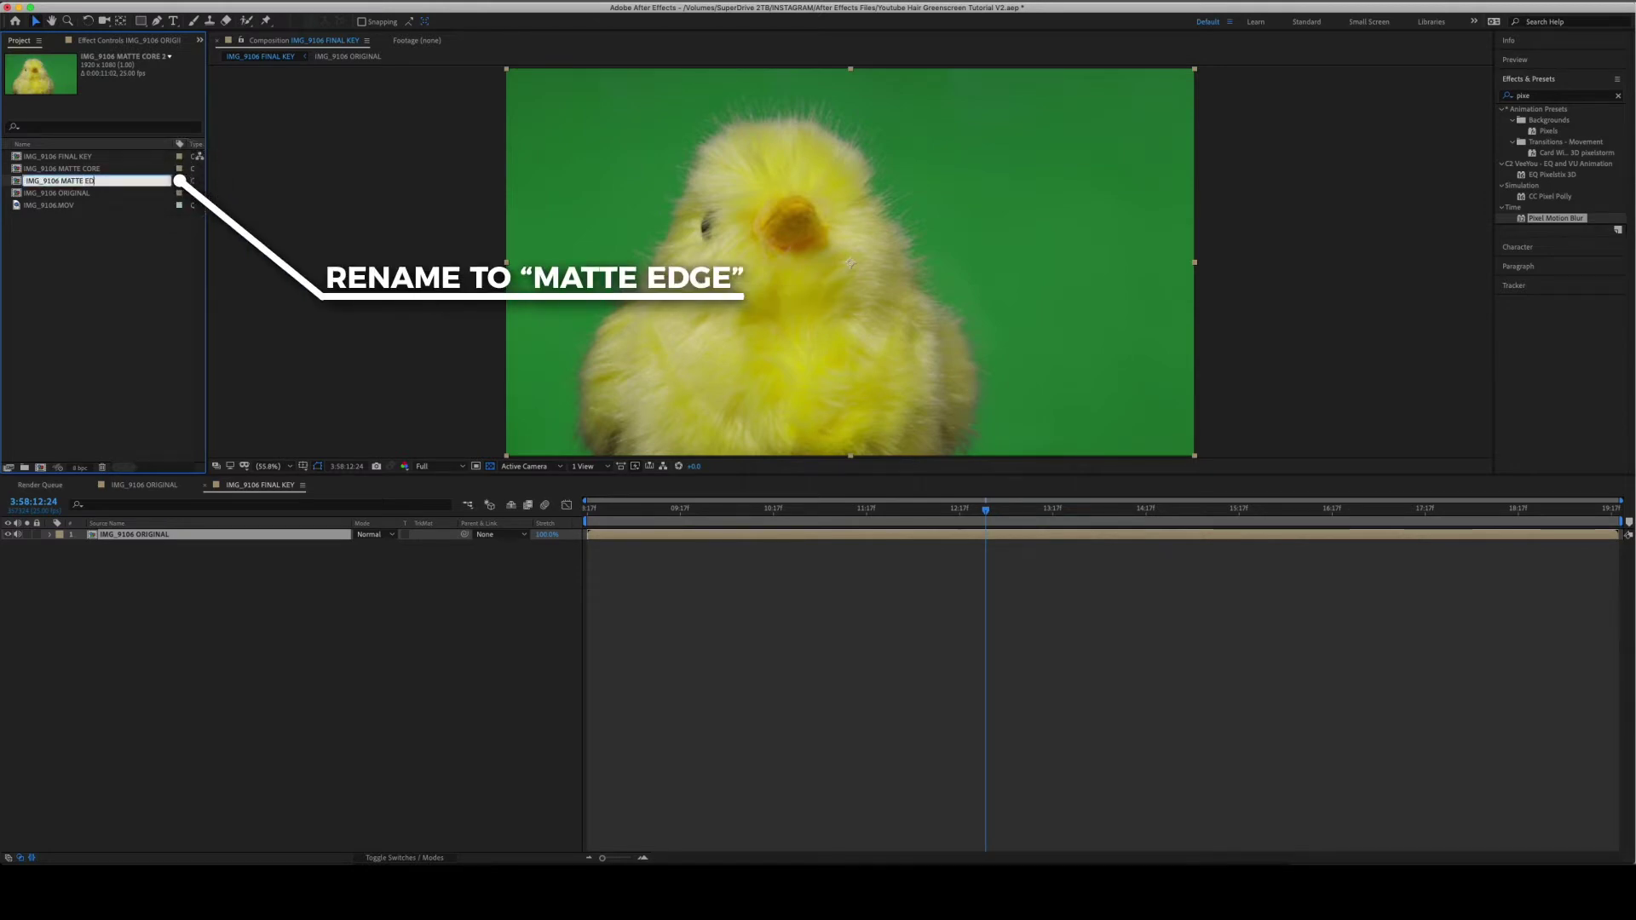
pyautogui.write('EDGE')
pyautogui.press('Return')
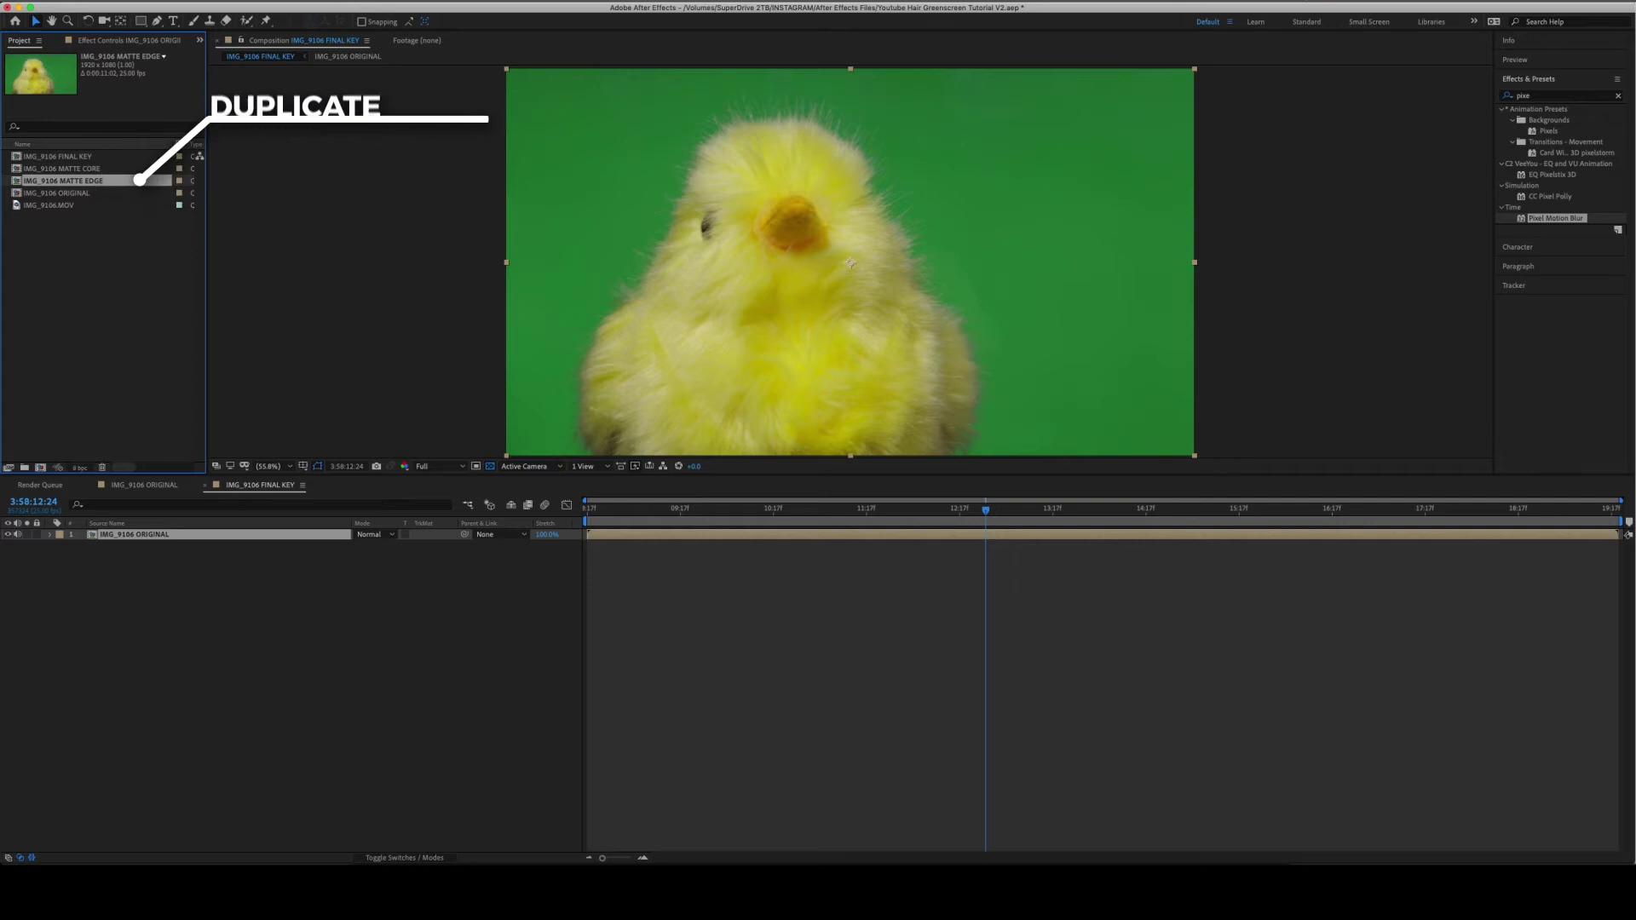
# - Duplicate the IMG_9106 MATTE EDGE composition and rename the copy as IMG_9106 MATTE COMBO
pyautogui.press('super+d')
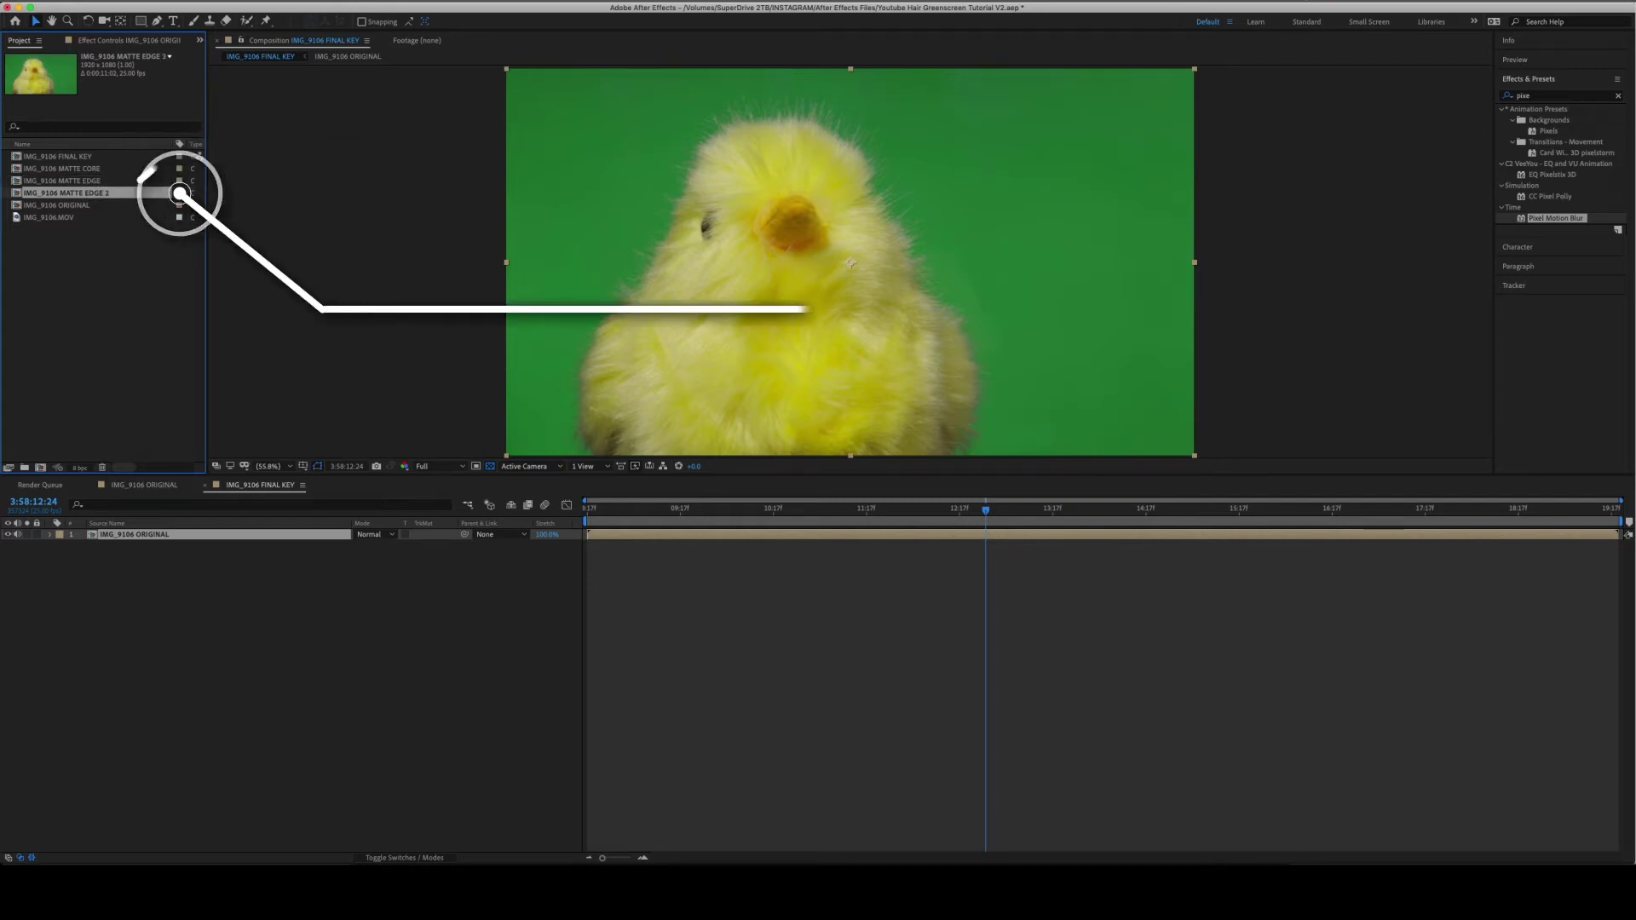
pyautogui.press('Return')
pyautogui.press('Right')
pyautogui.press('BackSpace')
pyautogui.press('BackSpace')
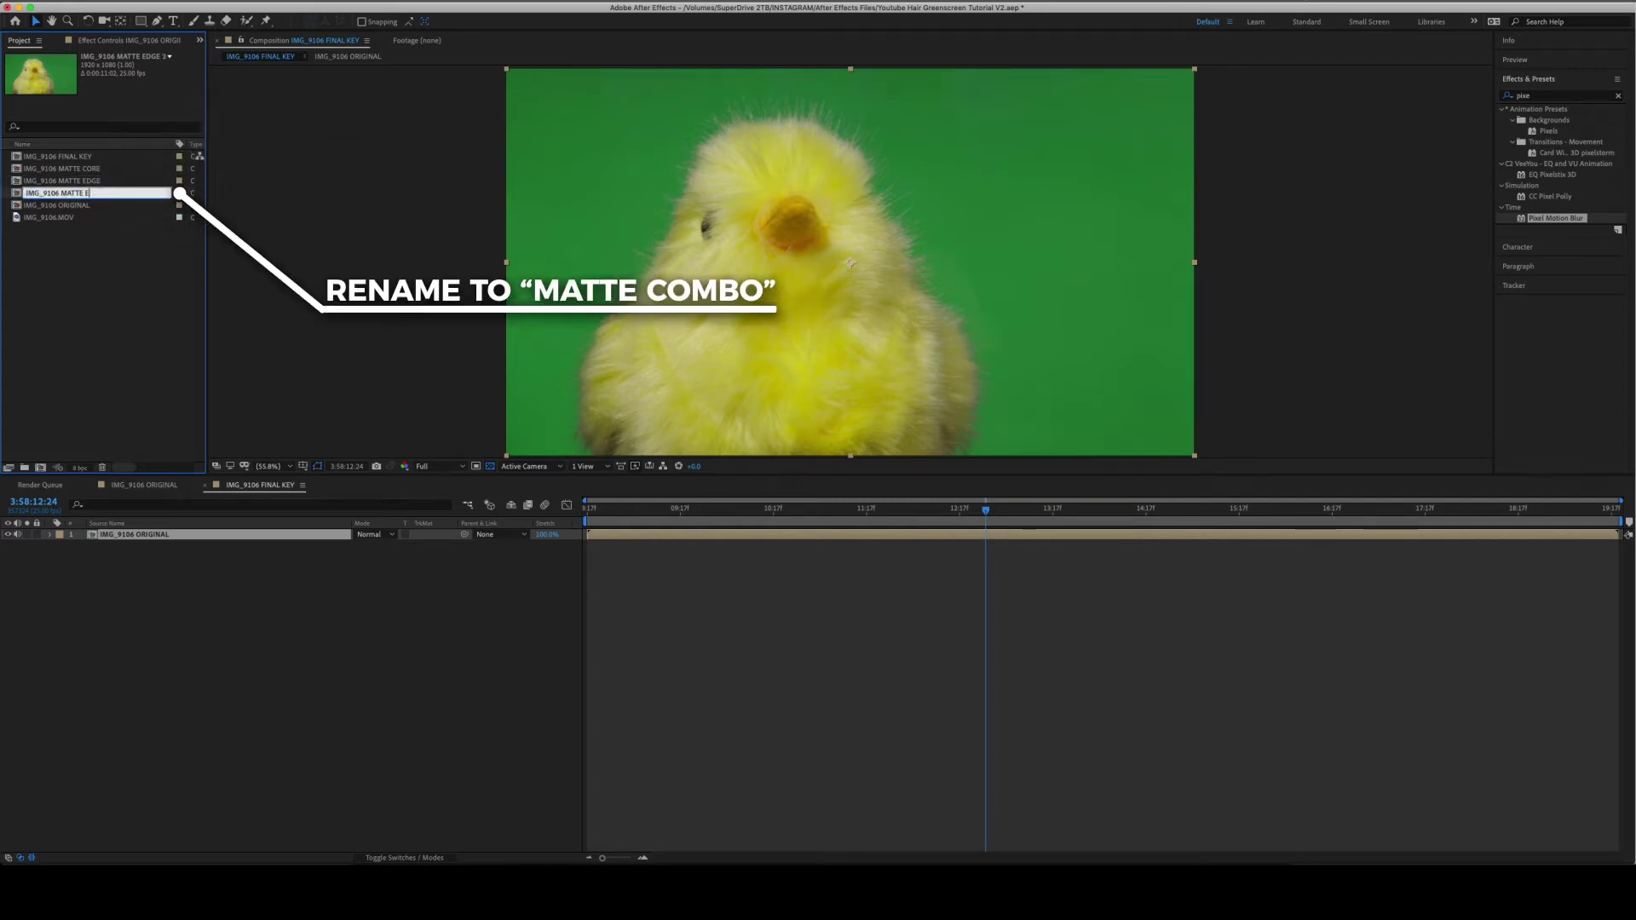
pyautogui.write('COMBO')
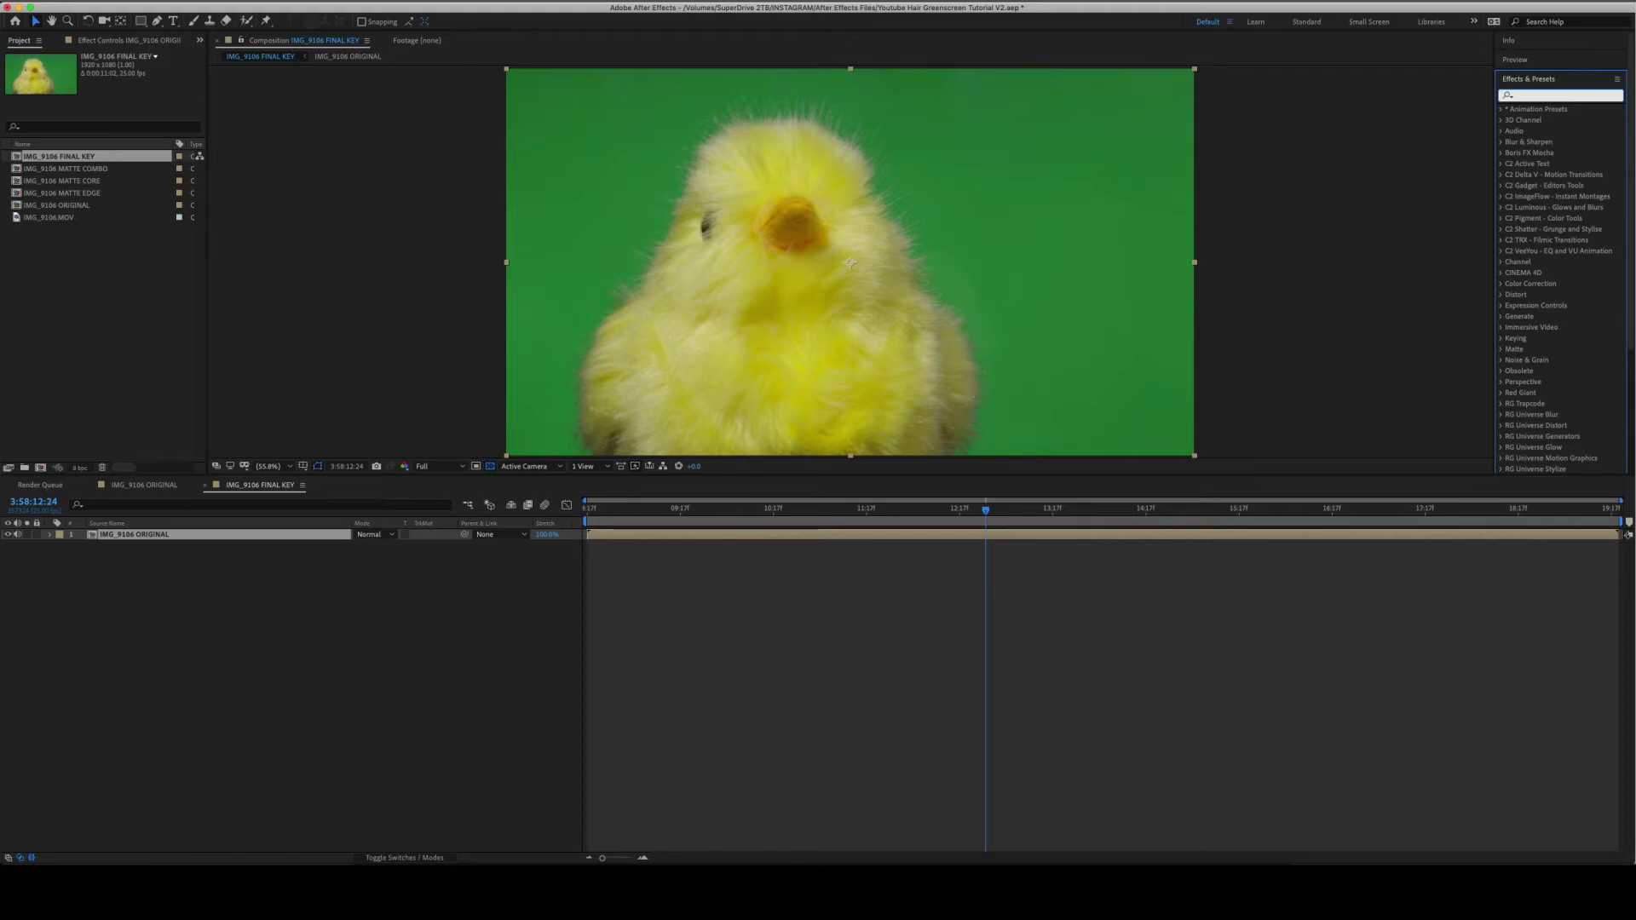
# - Search the effects for "adv" and apply Advanced Spill Suppressor to the IMG_9106 ORIGINAL layer in the FINAL KEY composition
pyautogui.write('ad')
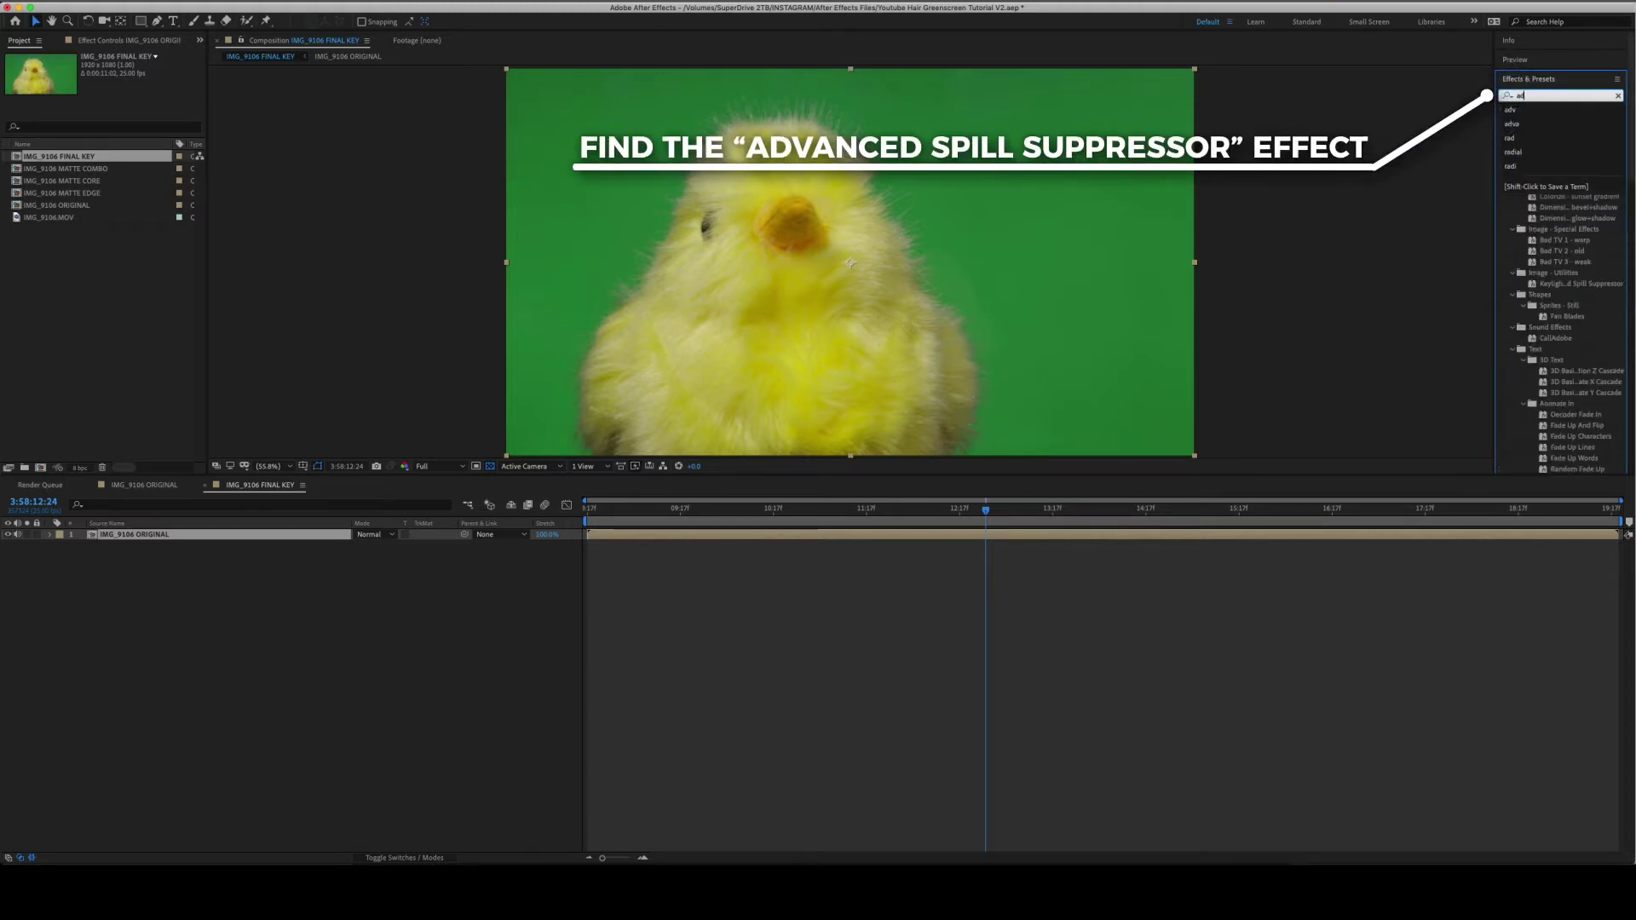
pyautogui.write('v')
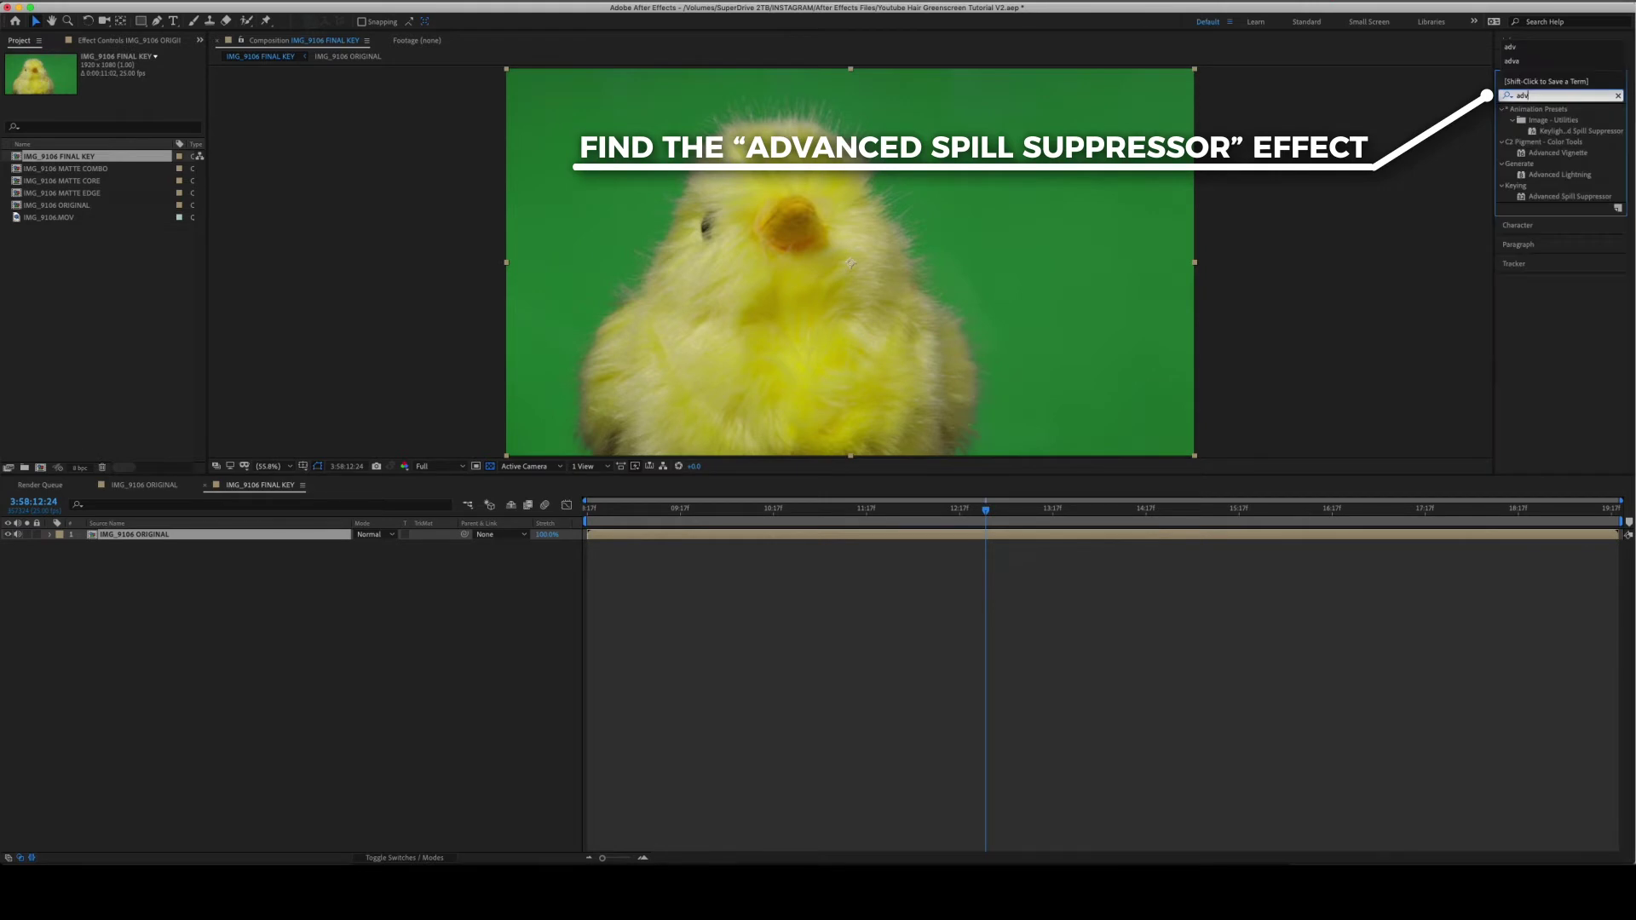
pyautogui.click(1570, 196)
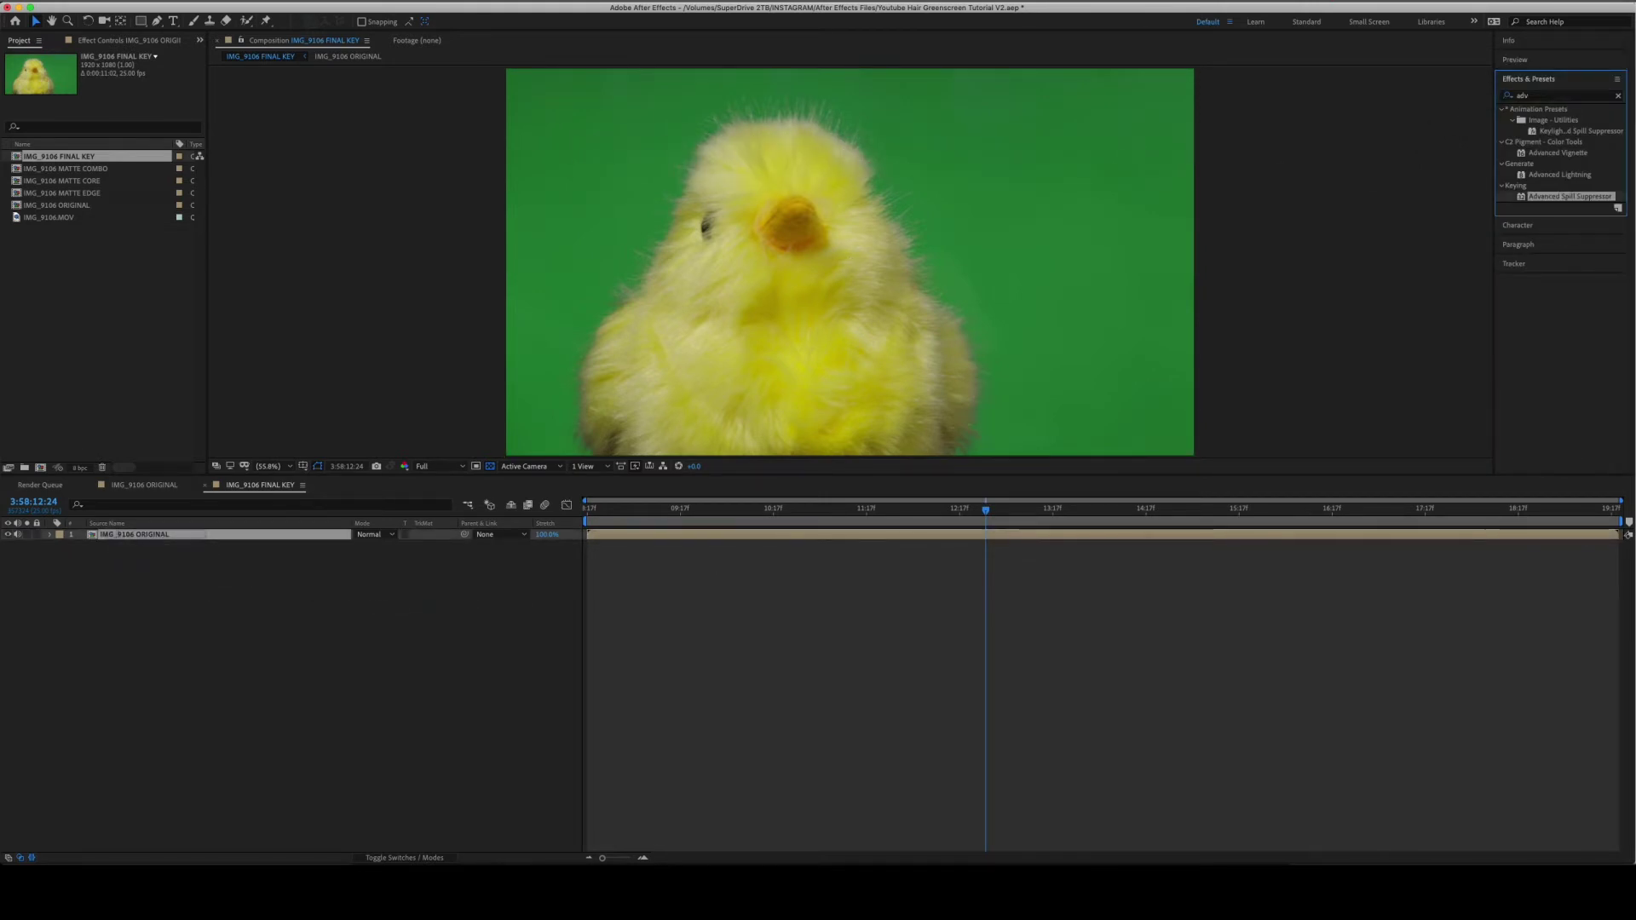
pyautogui.doubleClick(1570, 196)
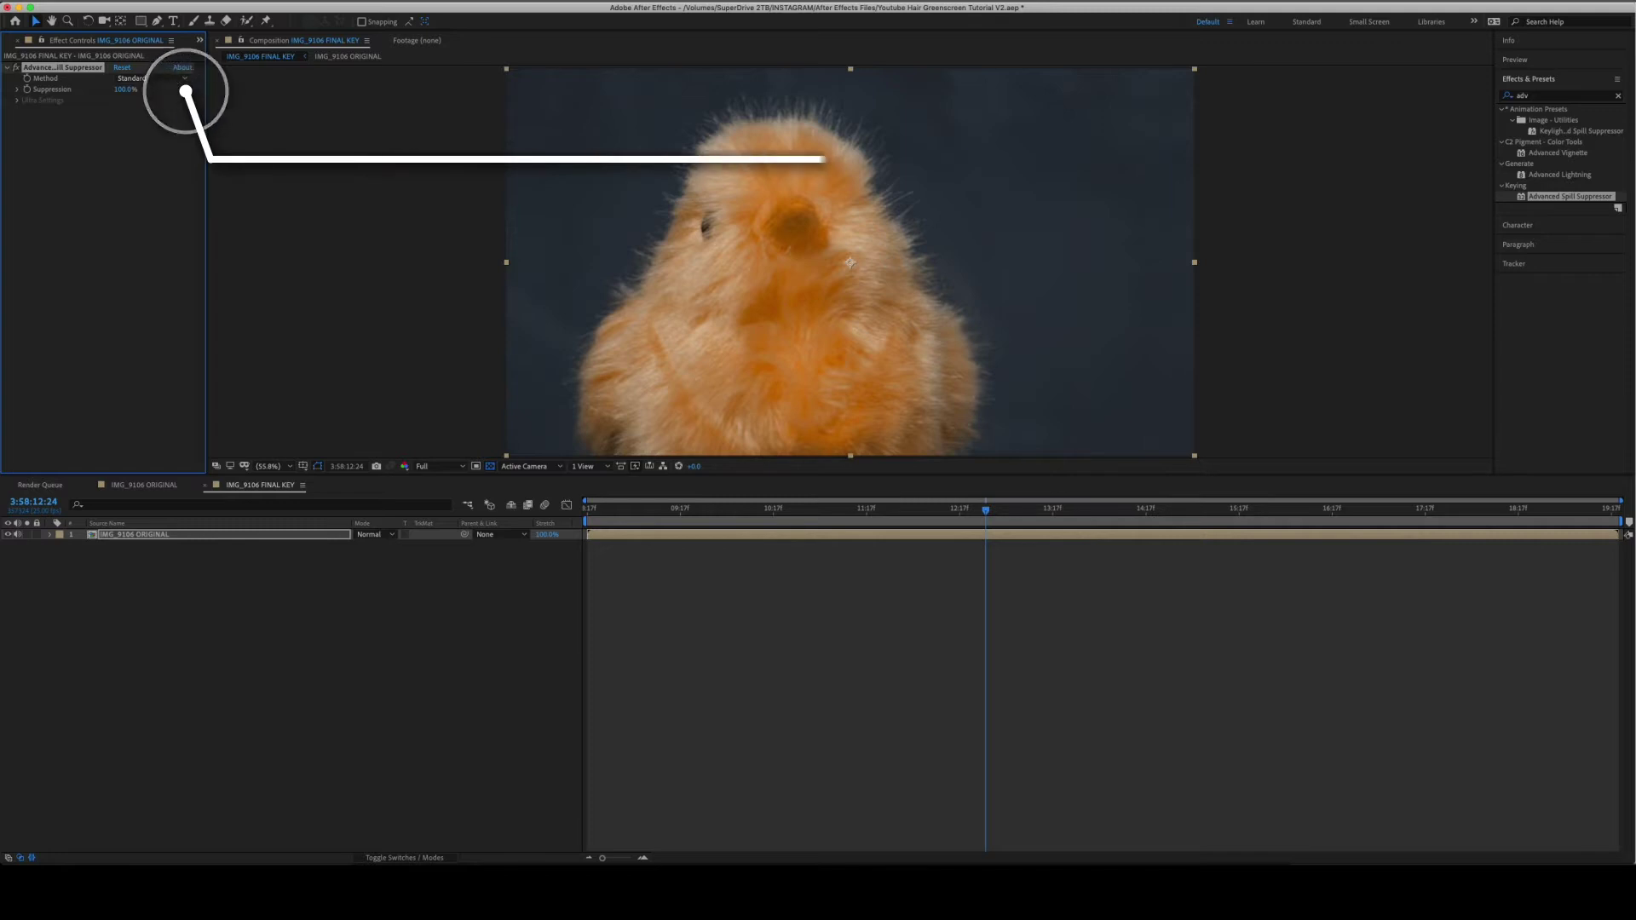
# - Reduce the Advanced Spill Suppressor's Suppression to 0% and change its Method to Ultra
pyautogui.moveTo(124, 89); pyautogui.dragTo(39, 90)
pyautogui.click(146, 78)
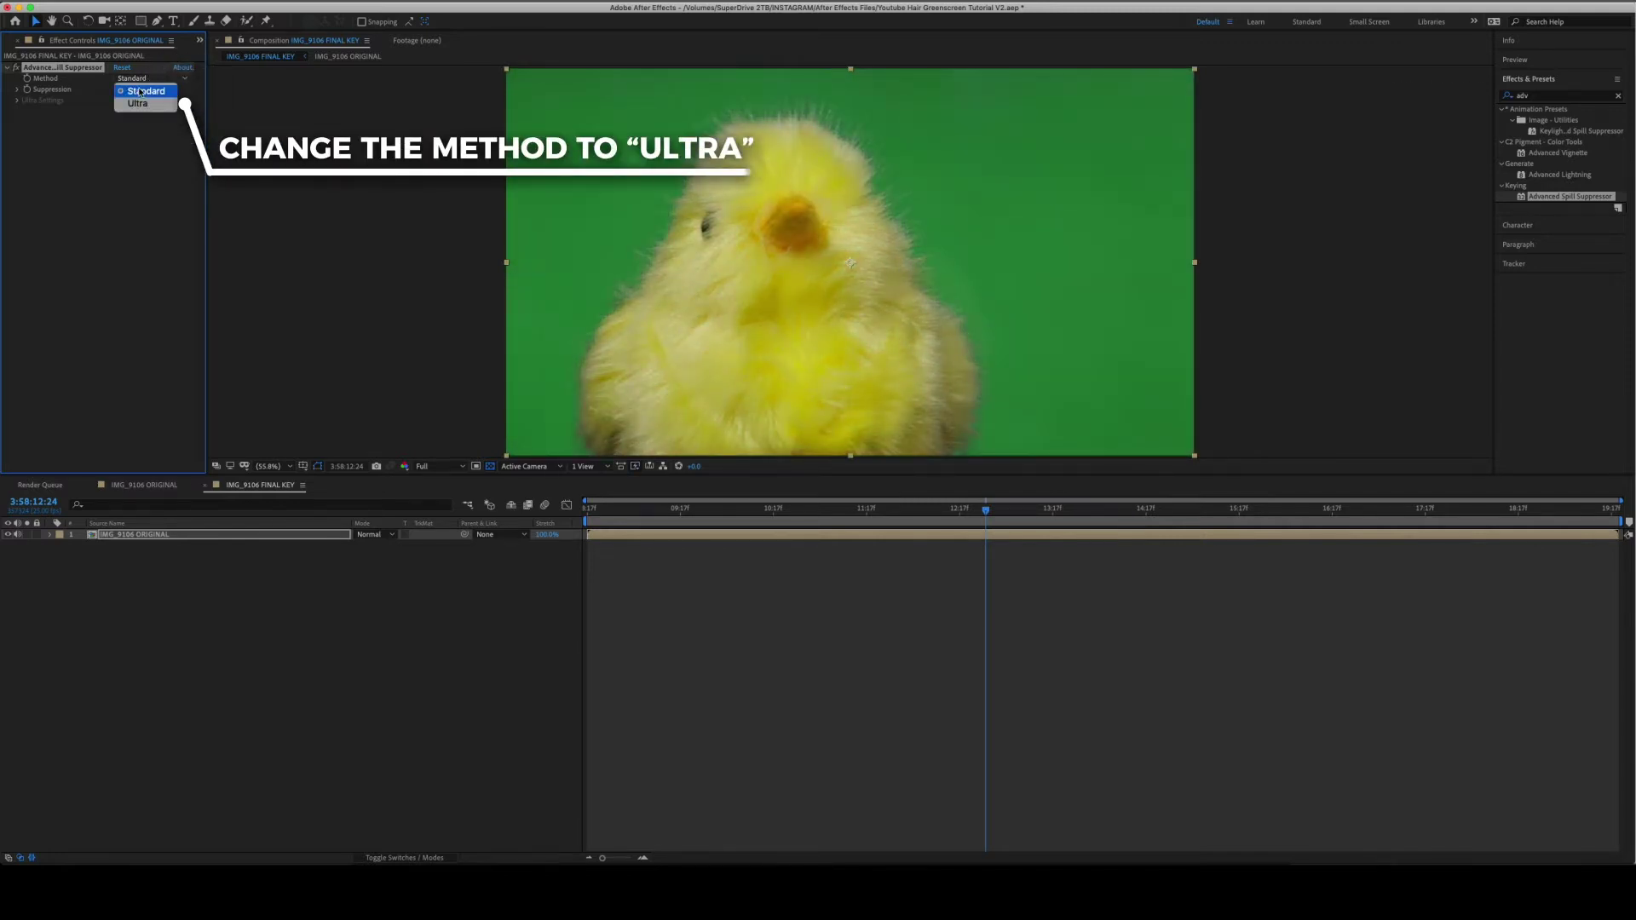
pyautogui.click(140, 106)
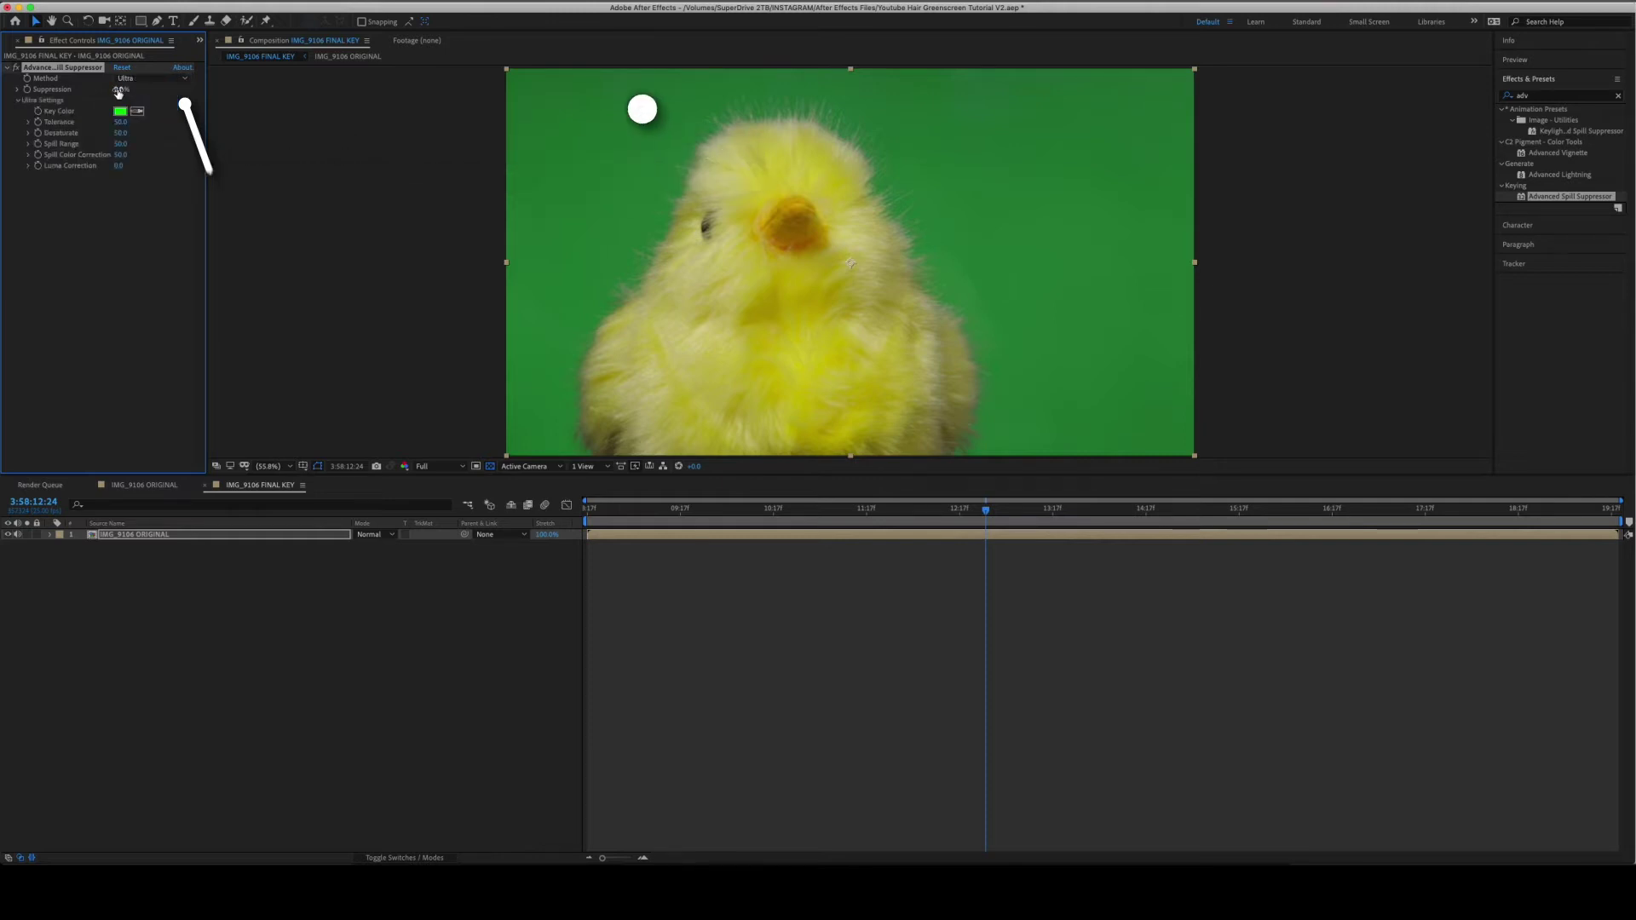
# - Sample the green background beside the chick's head as the spill suppressor's Key Color and raise Suppression to 100%
pyautogui.click(137, 111)
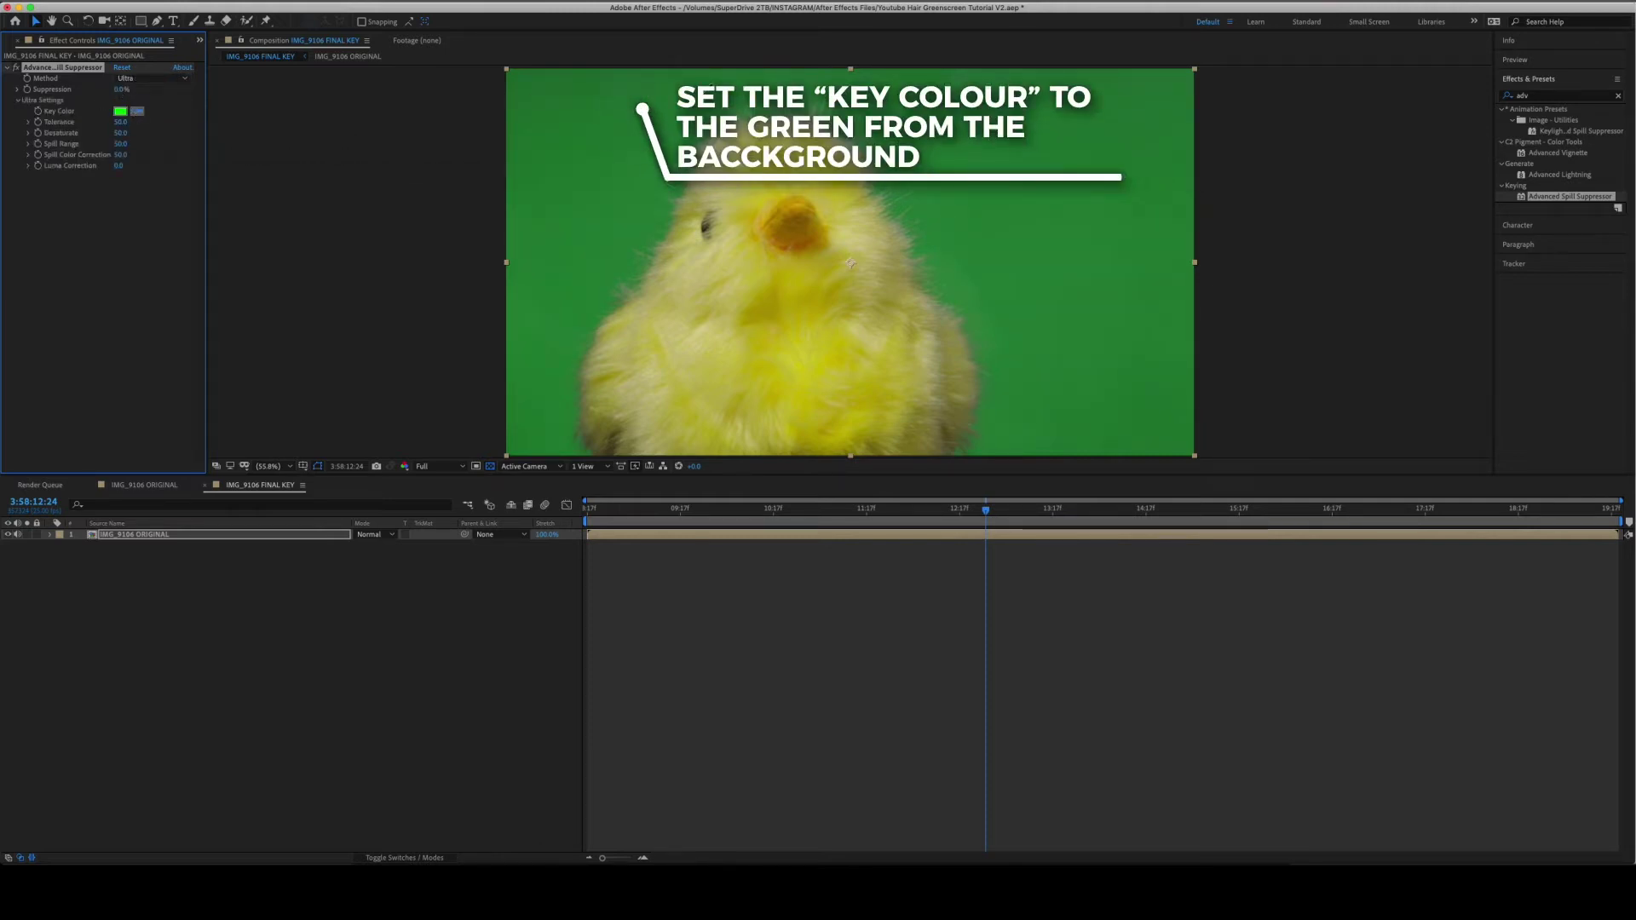
pyautogui.click(712, 93)
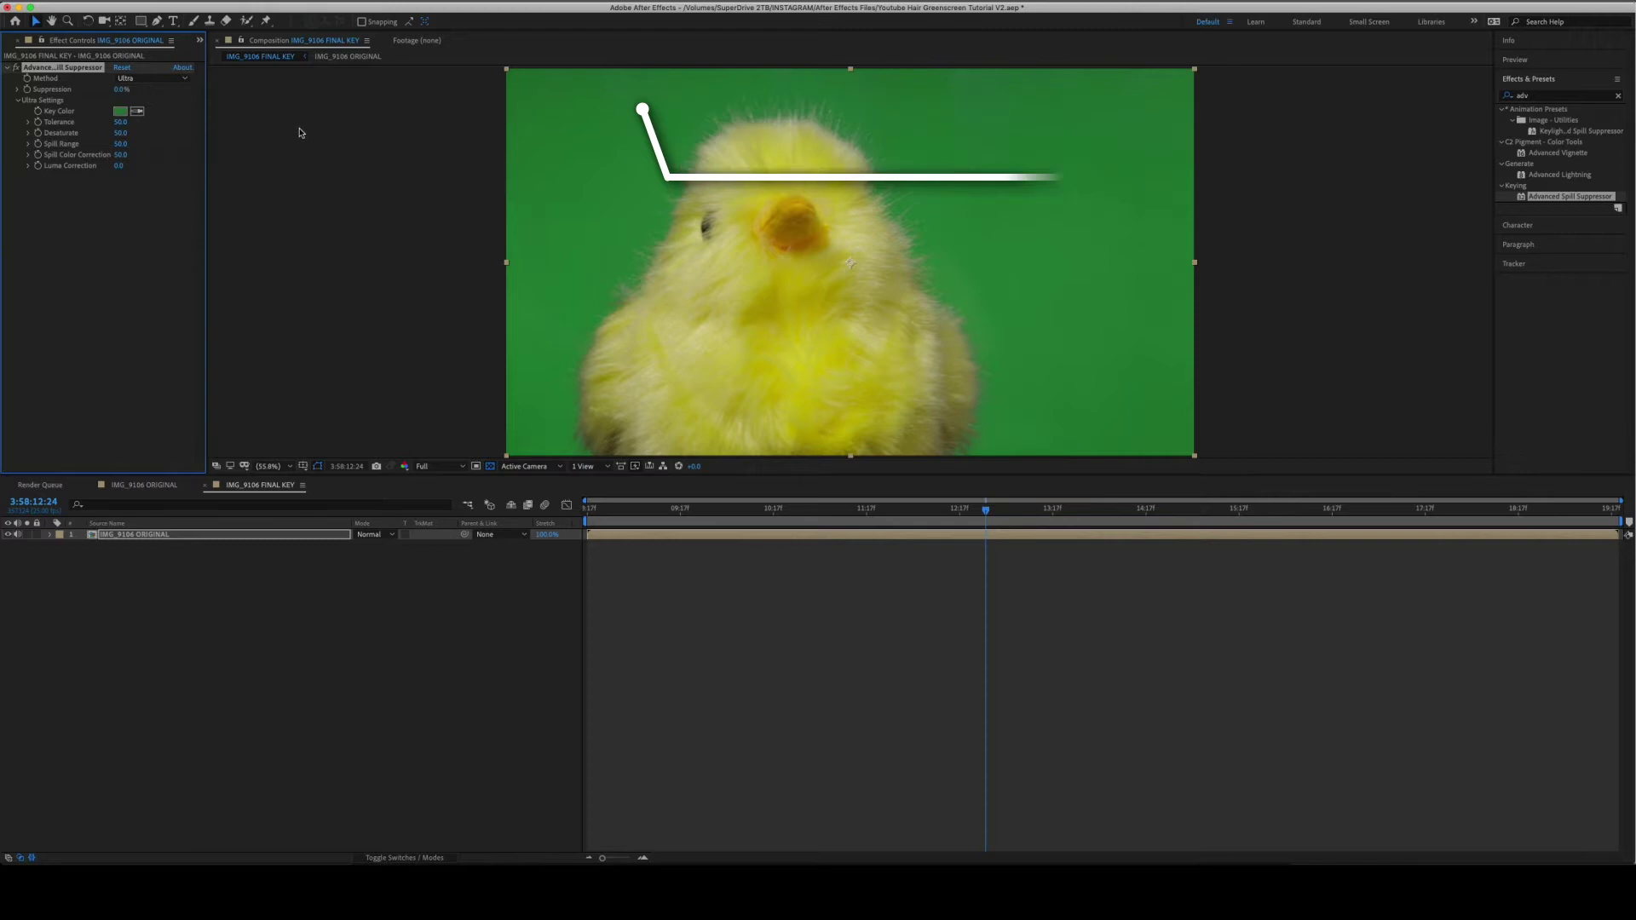
pyautogui.moveTo(117, 92); pyautogui.dragTo(201, 95)
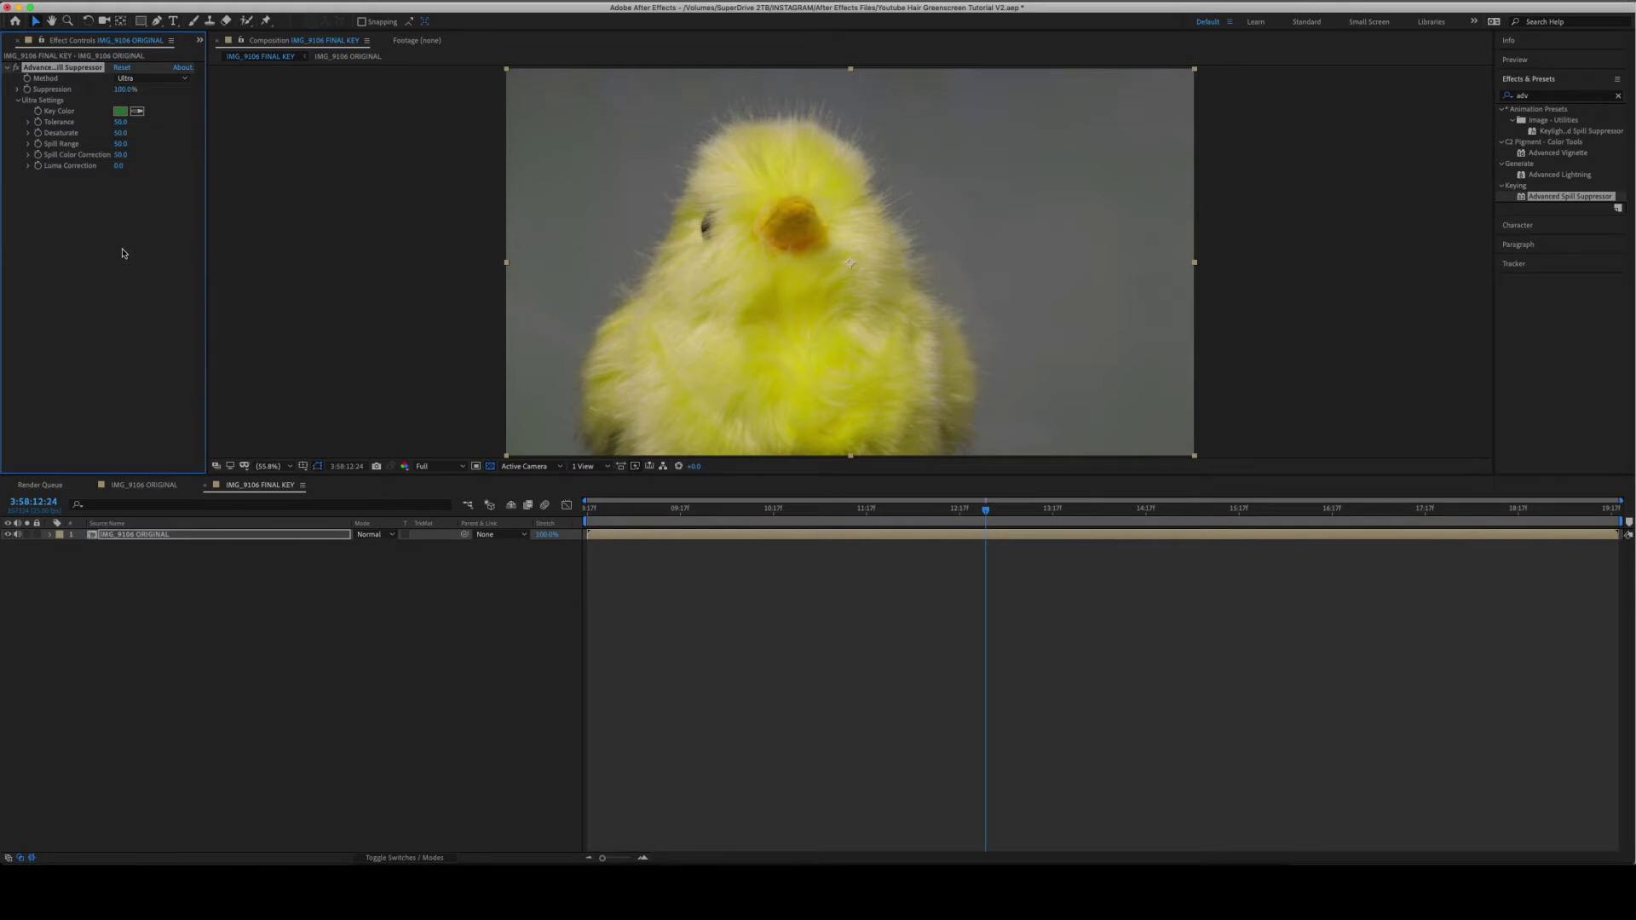
# - Search the effects for "lum", apply Lumetri Color to the IMG_9106 ORIGINAL layer in FINAL KEY and raise its Temperature to warm the image
pyautogui.click(1535, 92)
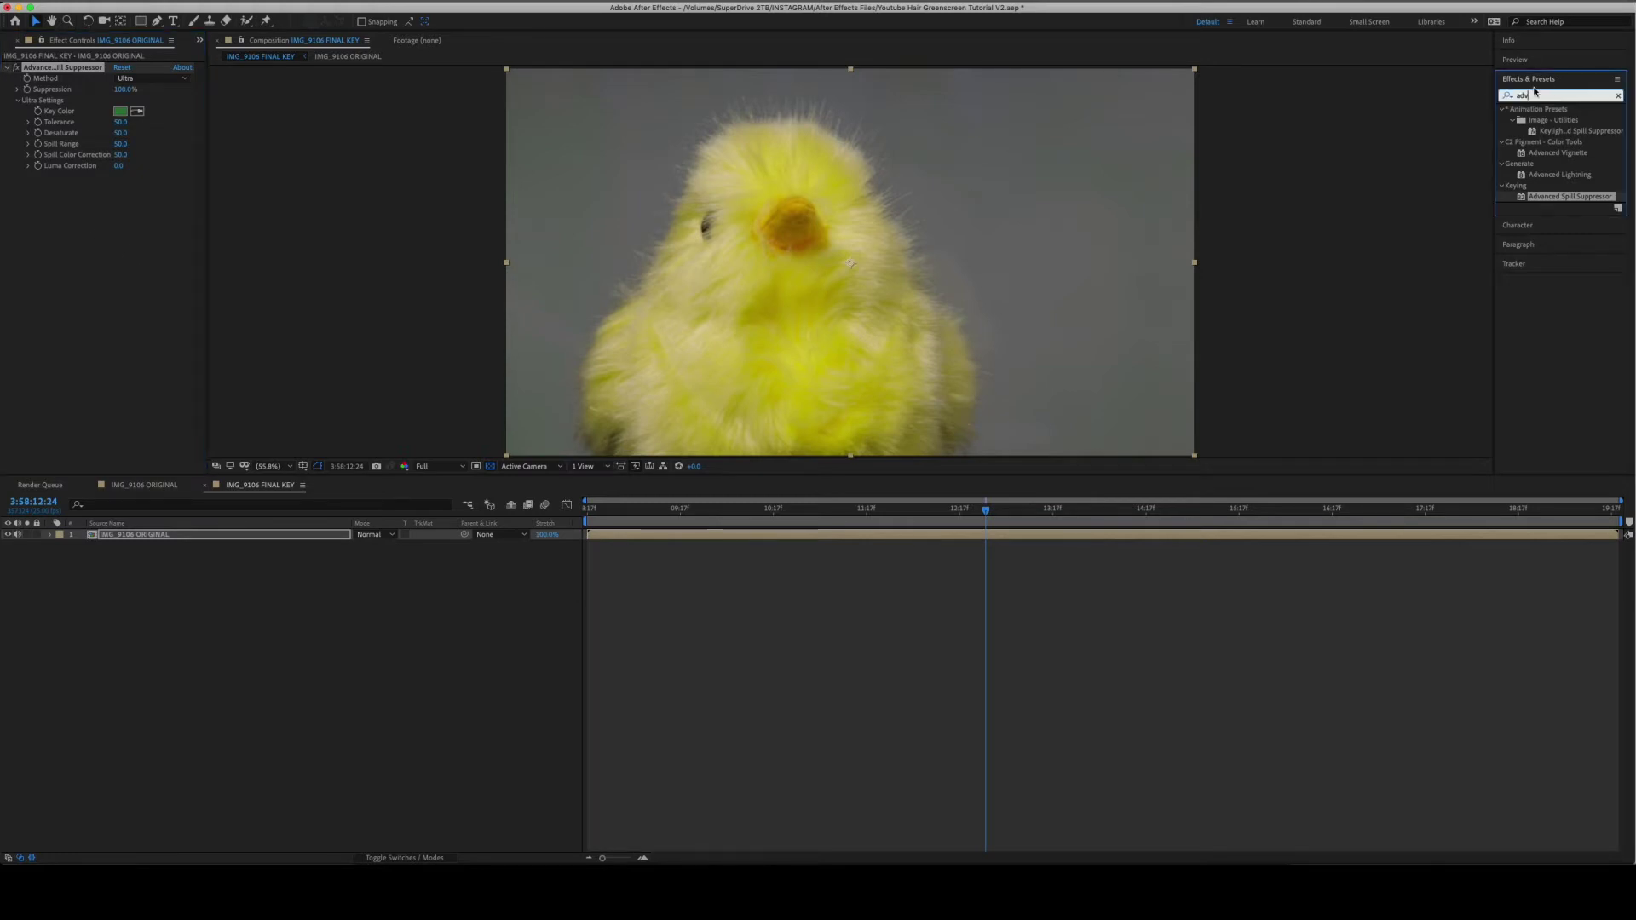
pyautogui.press('BackSpace')
pyautogui.press('BackSpace')
pyautogui.press('BackSpace')
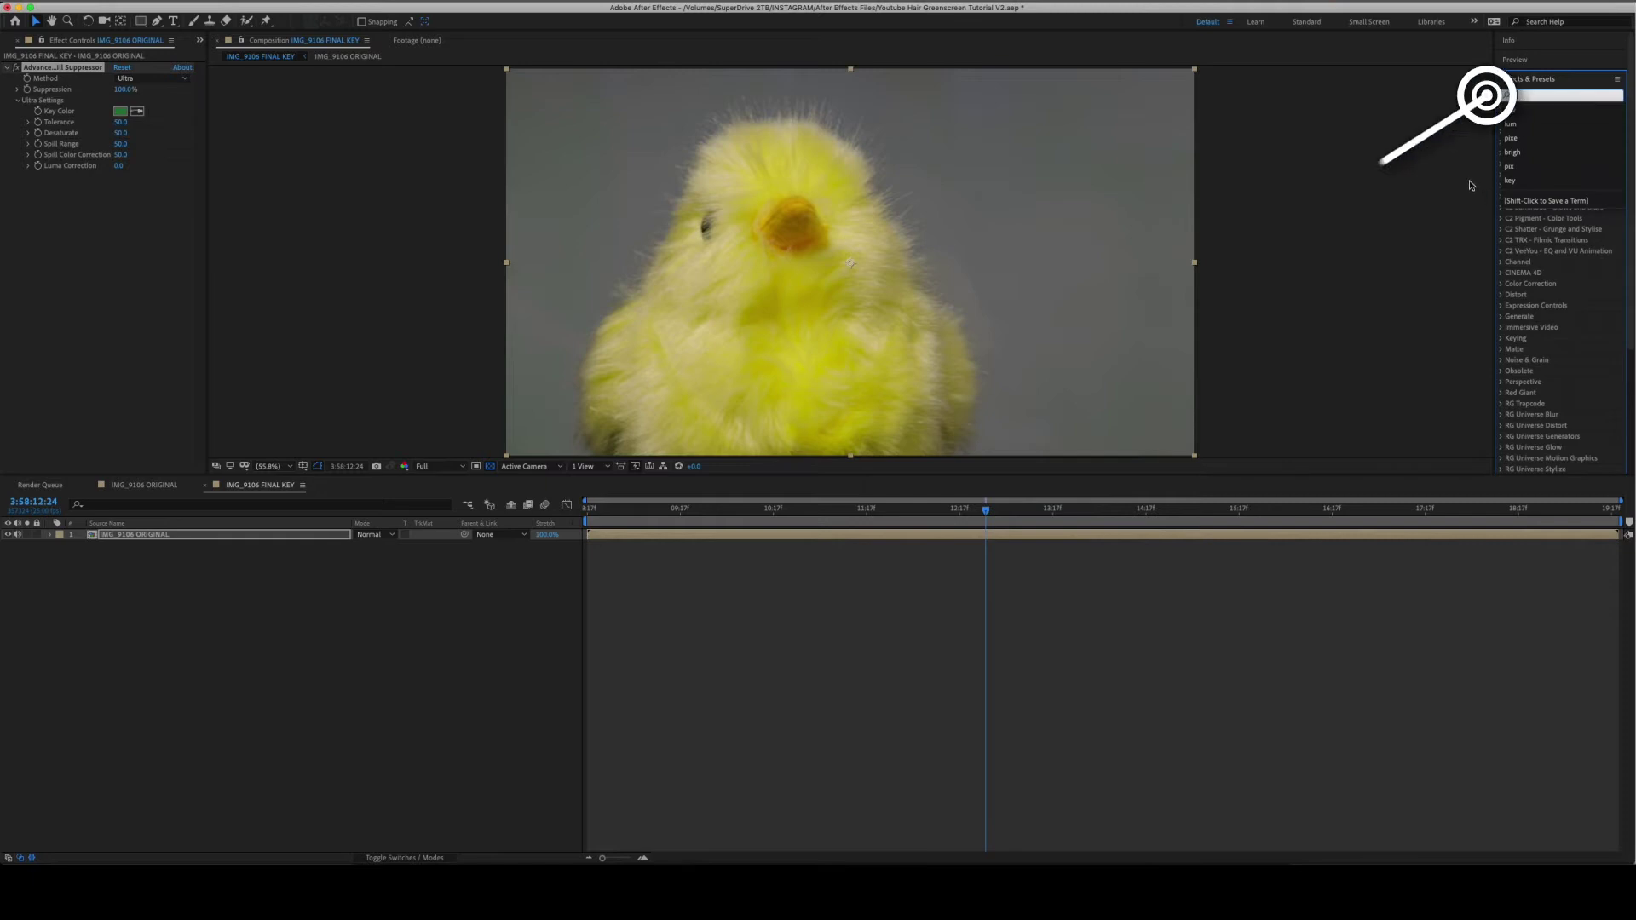
pyautogui.write('llum')
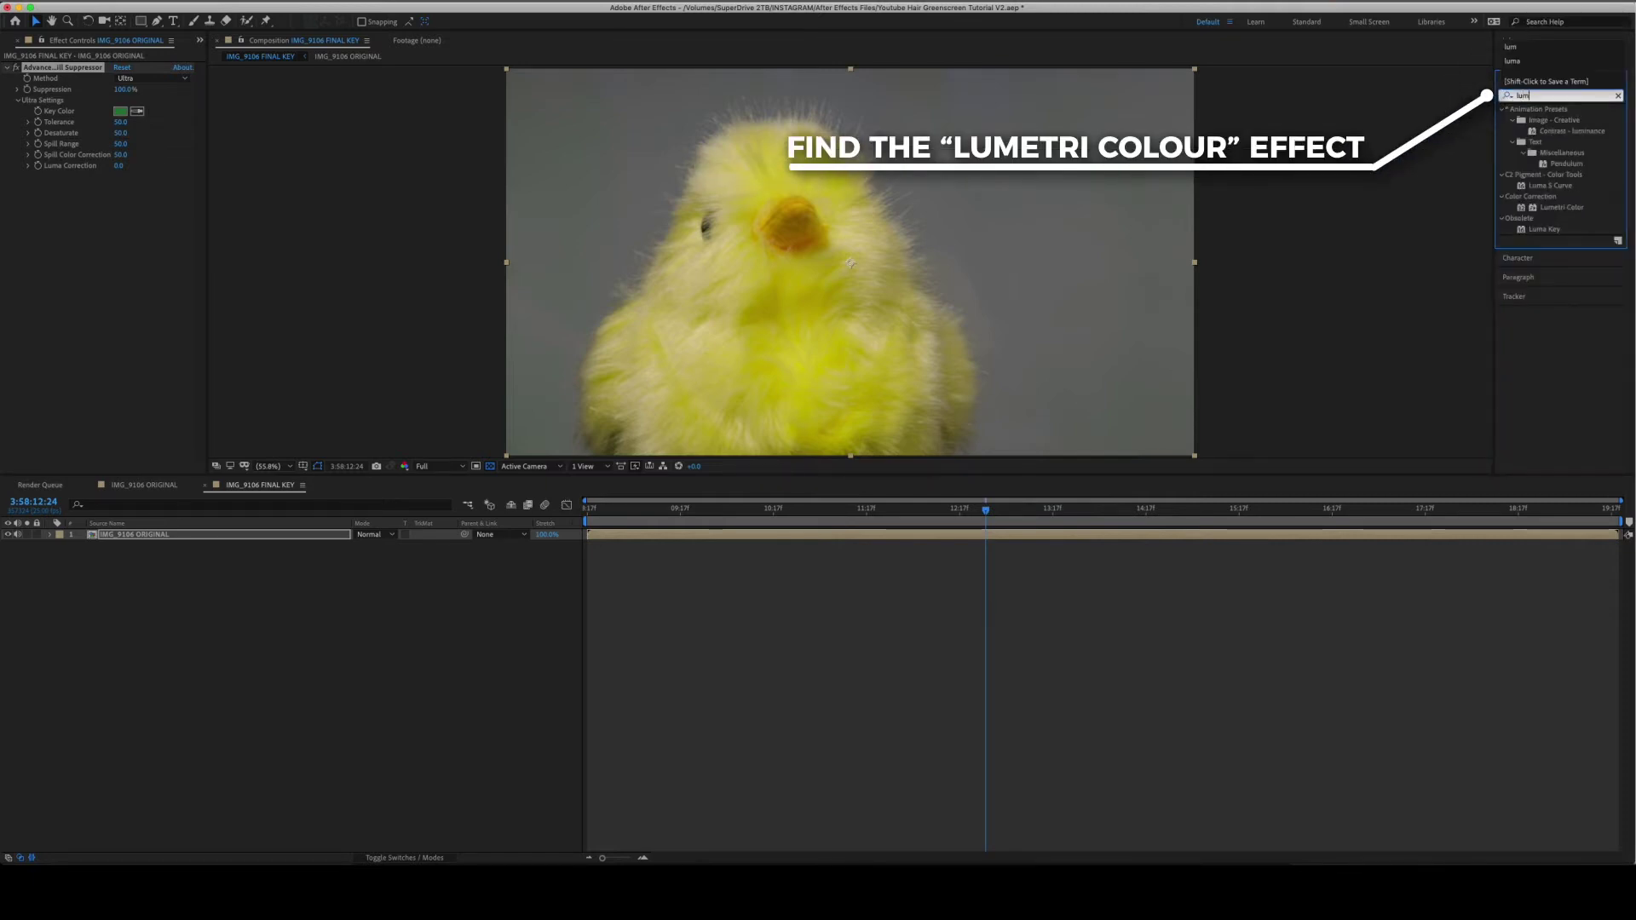
pyautogui.moveTo(1561, 207); pyautogui.dragTo(439, 622)
pyautogui.moveTo(142, 555); pyautogui.dragTo(141, 534)
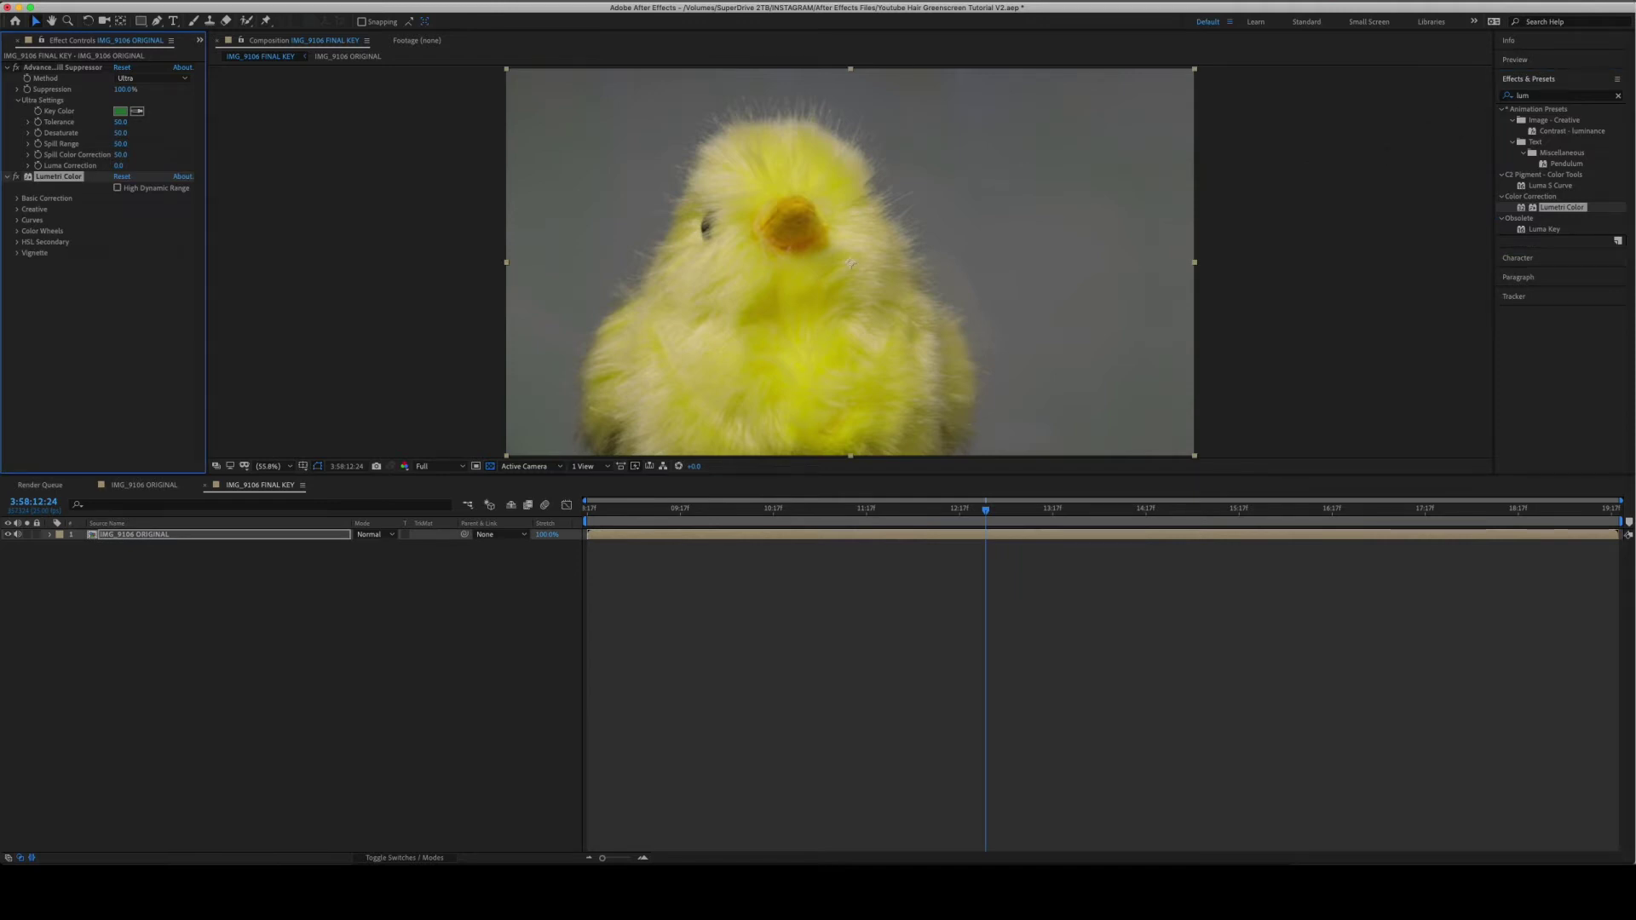
pyautogui.click(17, 198)
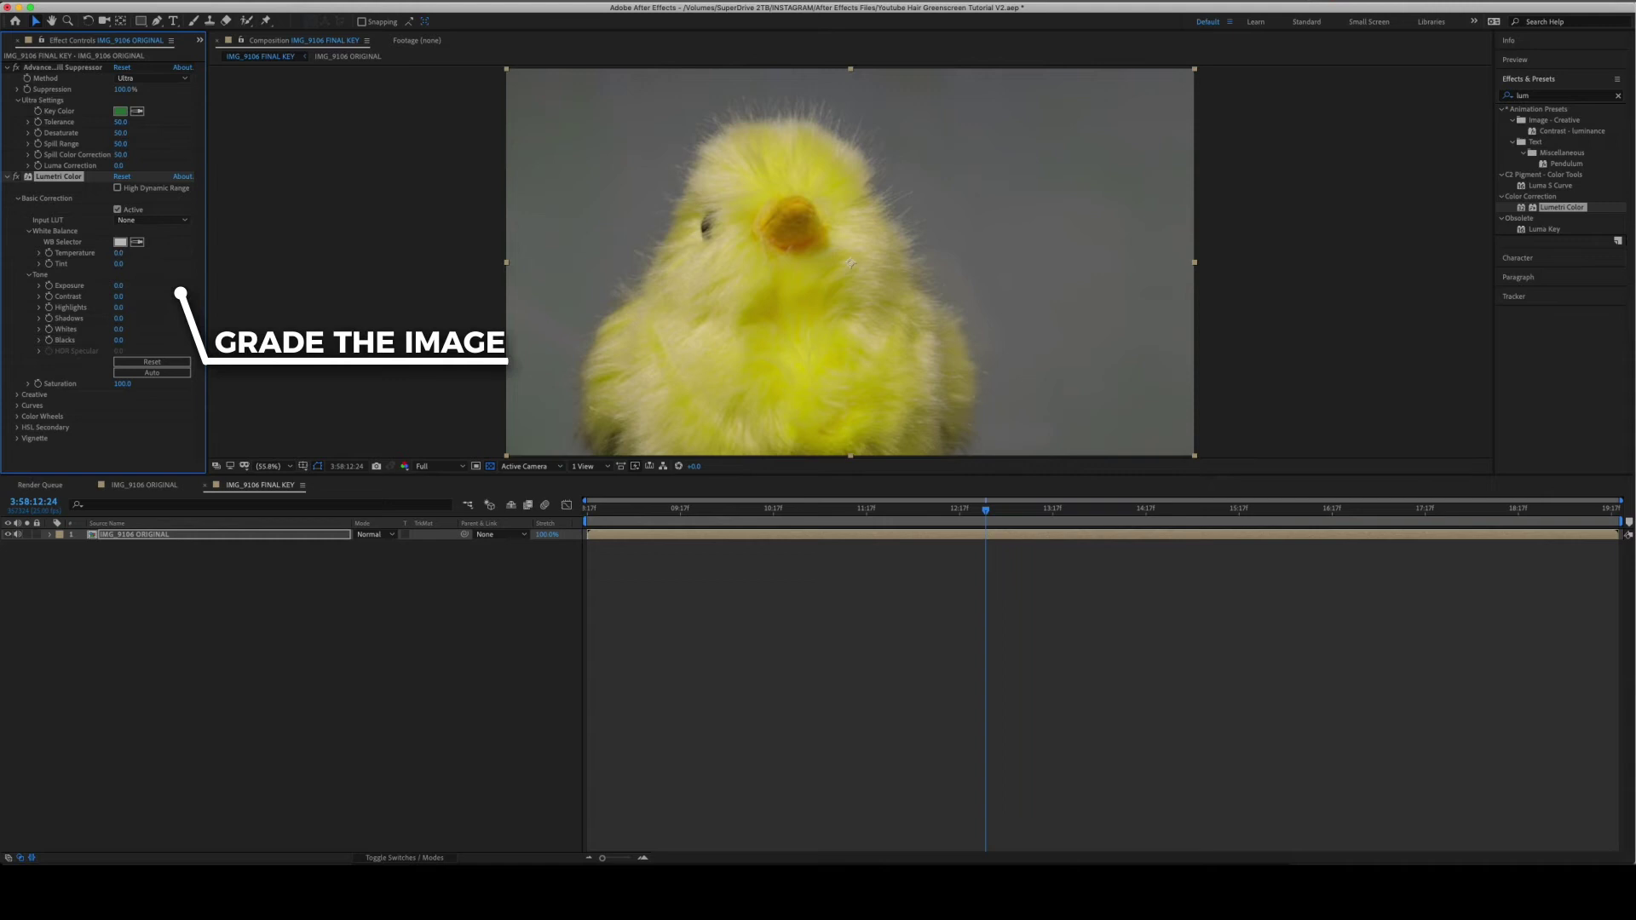
pyautogui.moveTo(118, 253); pyautogui.dragTo(129, 253)
# - Open the IMG_9106 MATTE CORE composition and apply Lumetri Color to its IMG_9106 ORIGINAL layer
pyautogui.press('super+0')
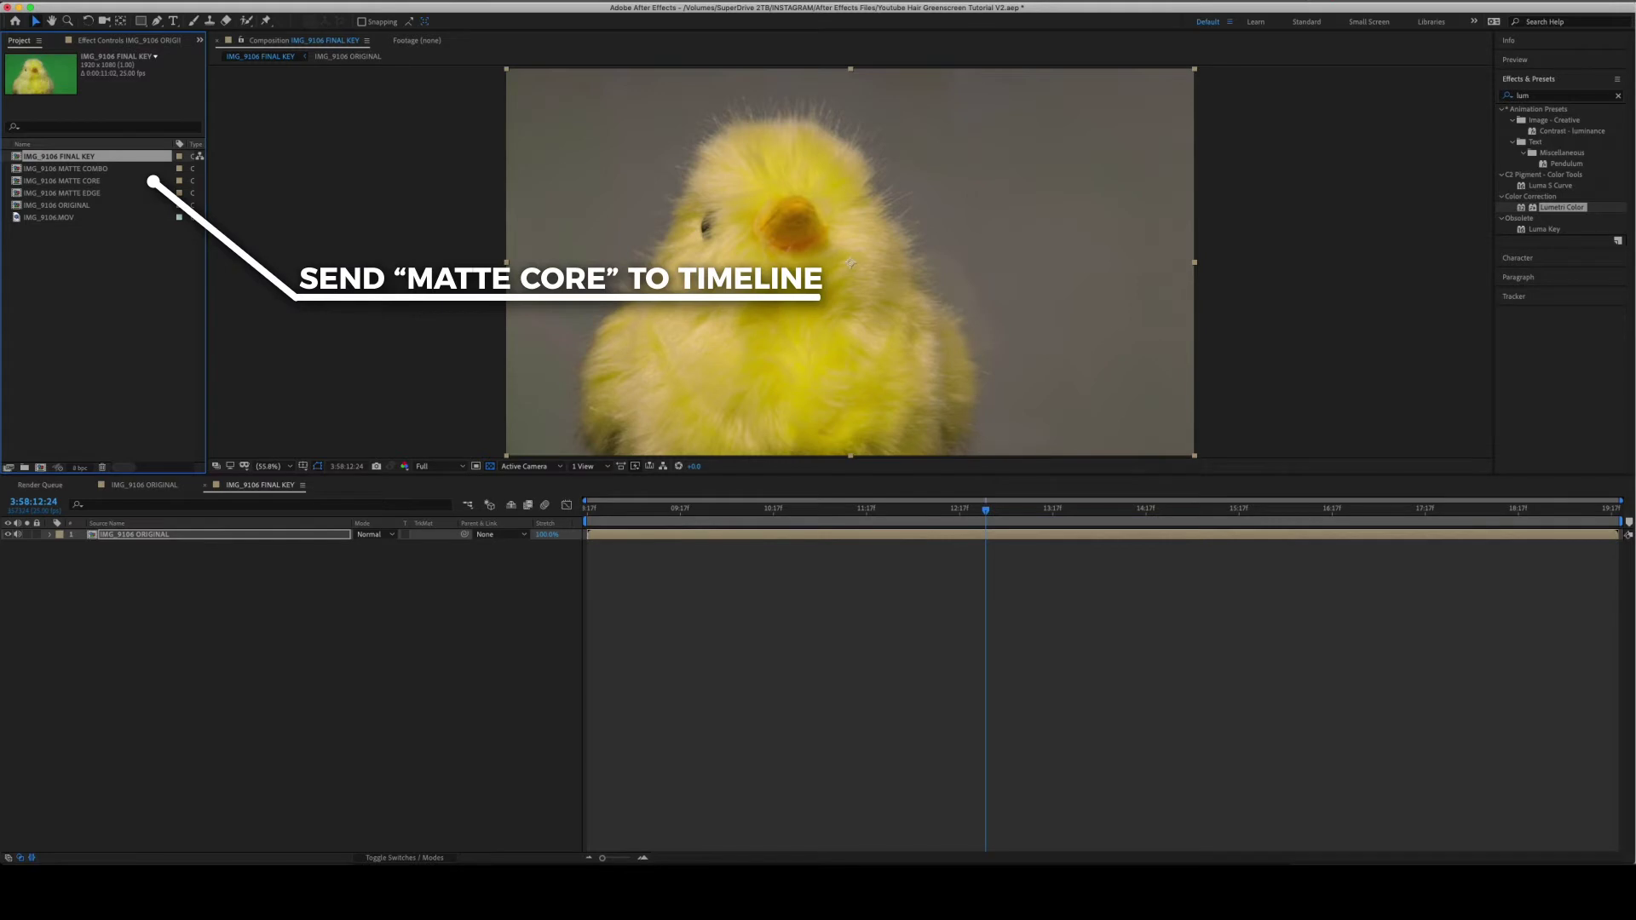
pyautogui.doubleClick(62, 180)
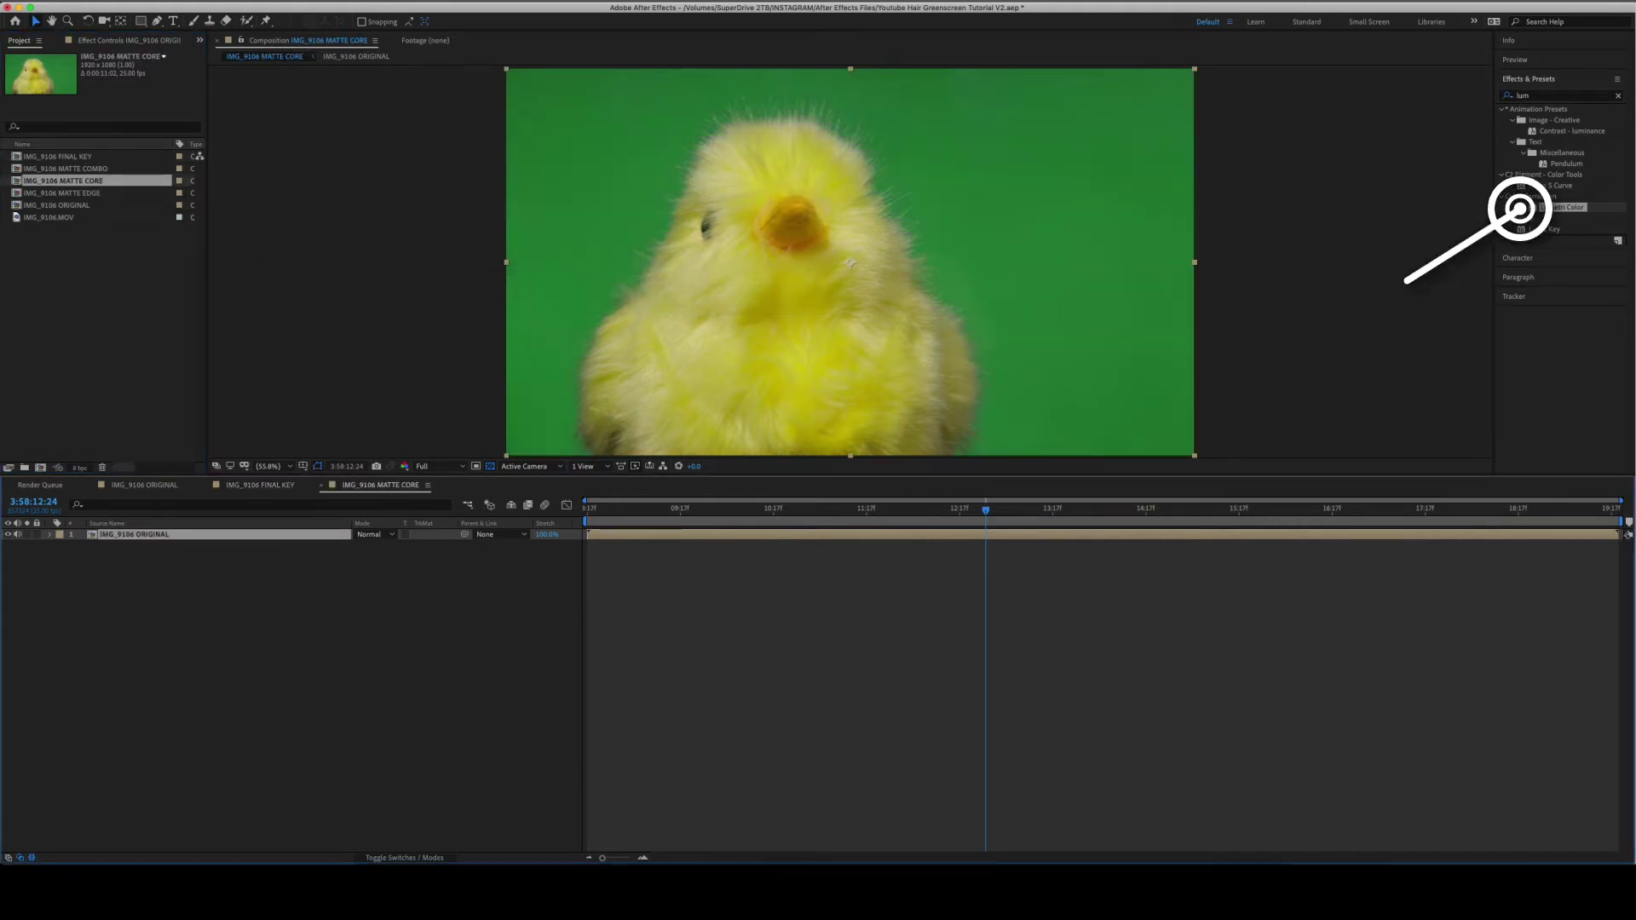
pyautogui.press('super+shift+a')
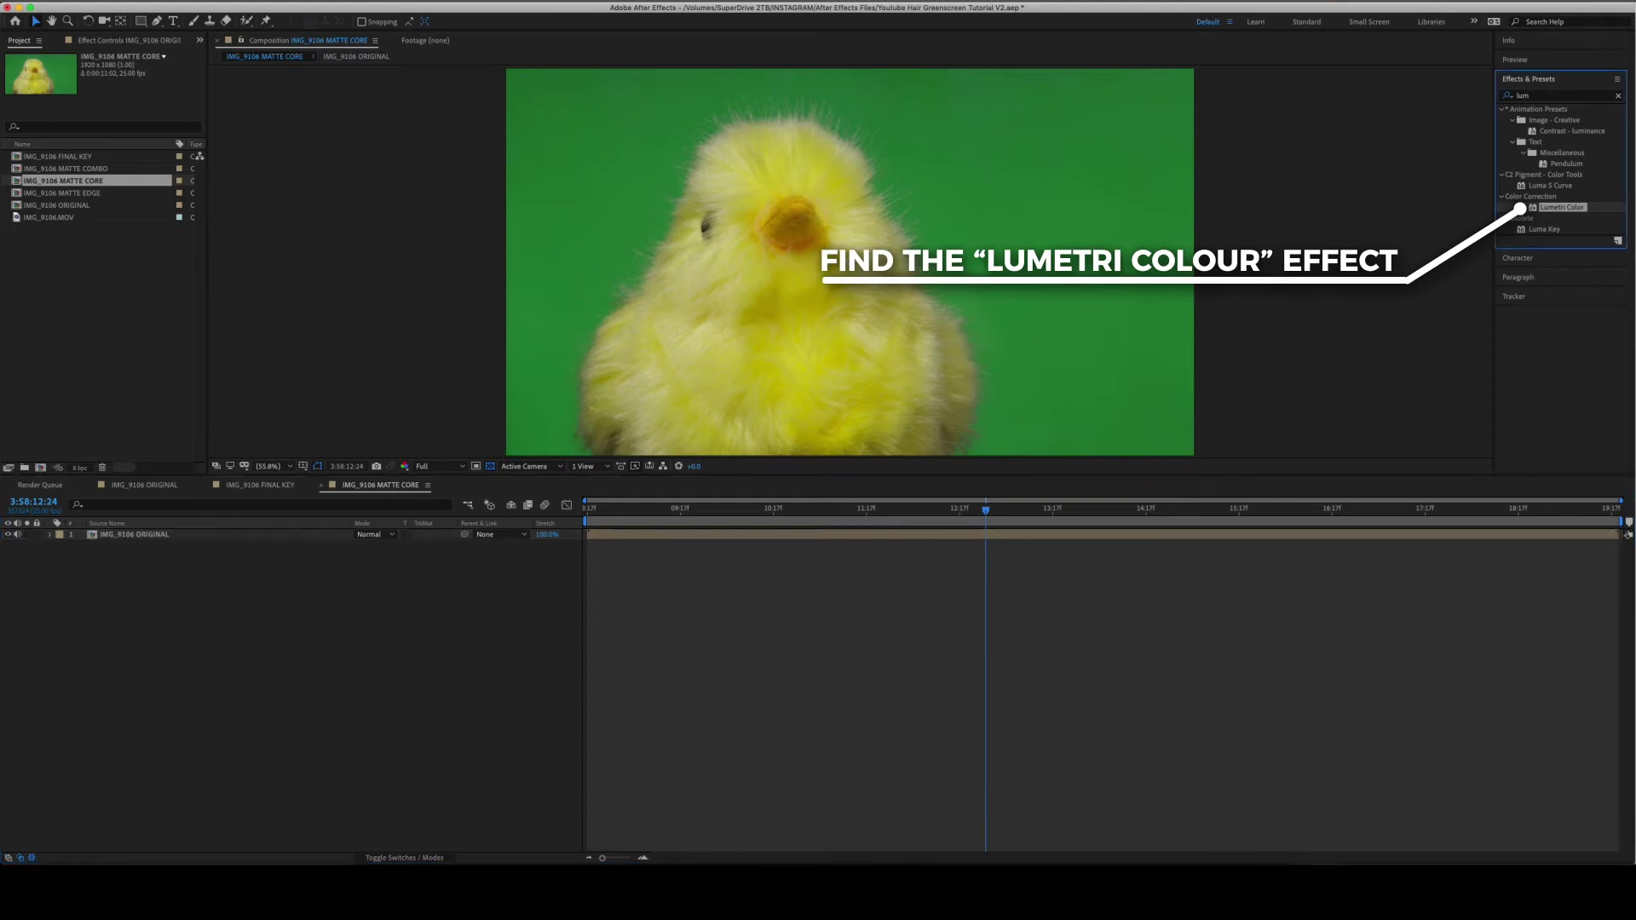
pyautogui.moveTo(156, 576); pyautogui.dragTo(155, 534)
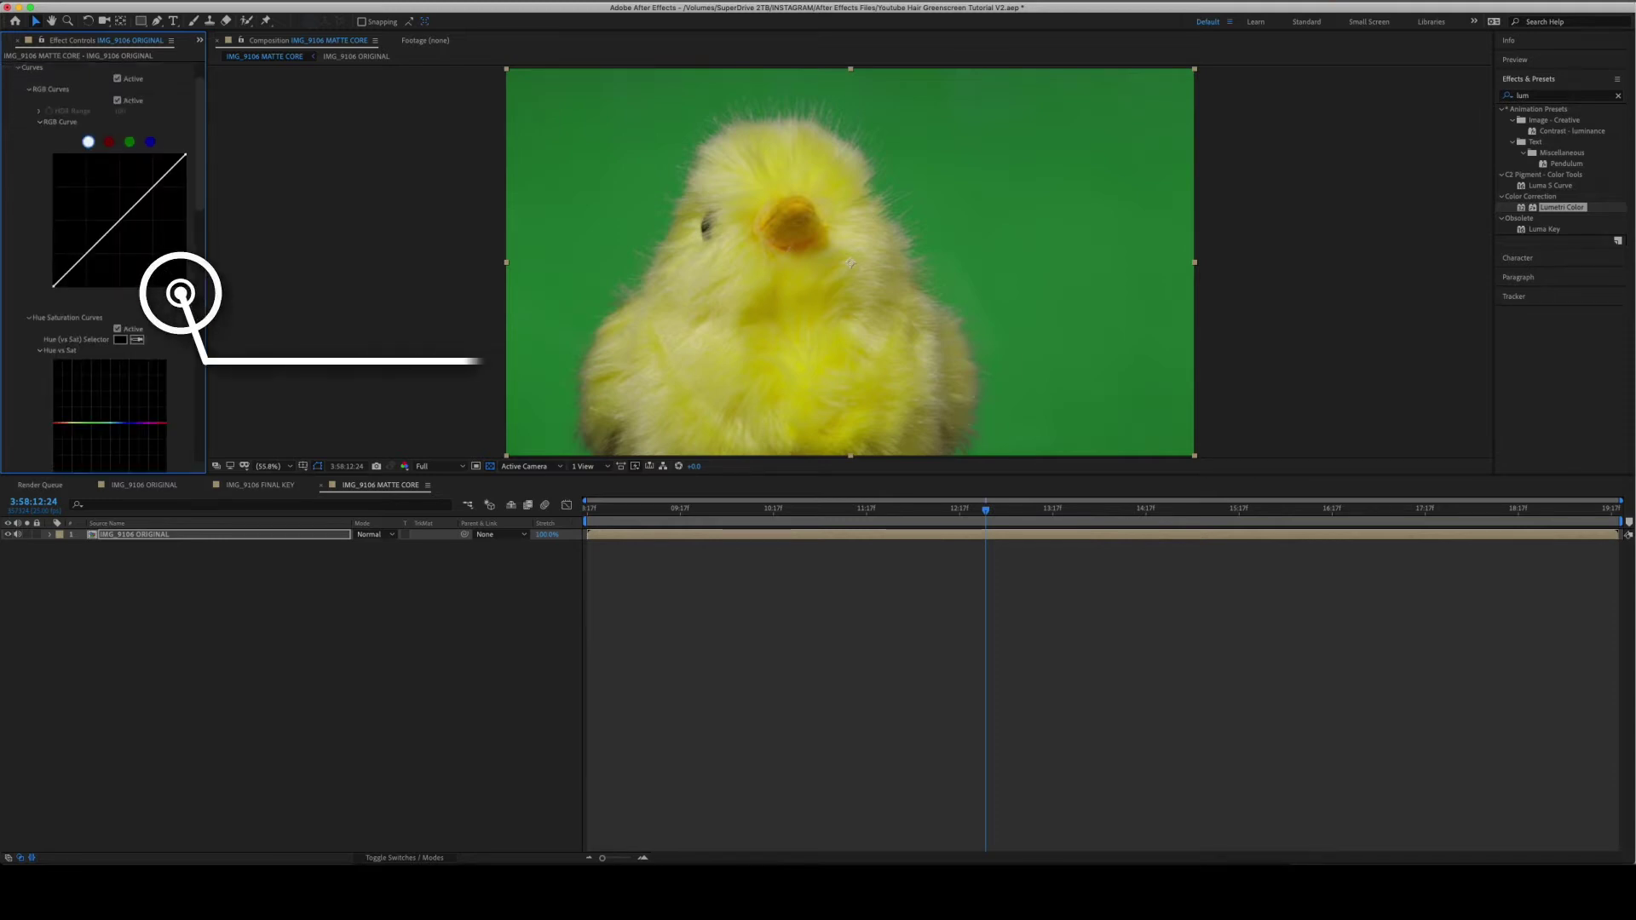
# - Shape the Lumetri RGB curve into a steep S-curve that separates the bright chick from the green background, and collapse the effect
pyautogui.moveTo(74, 265); pyautogui.dragTo(77, 277)
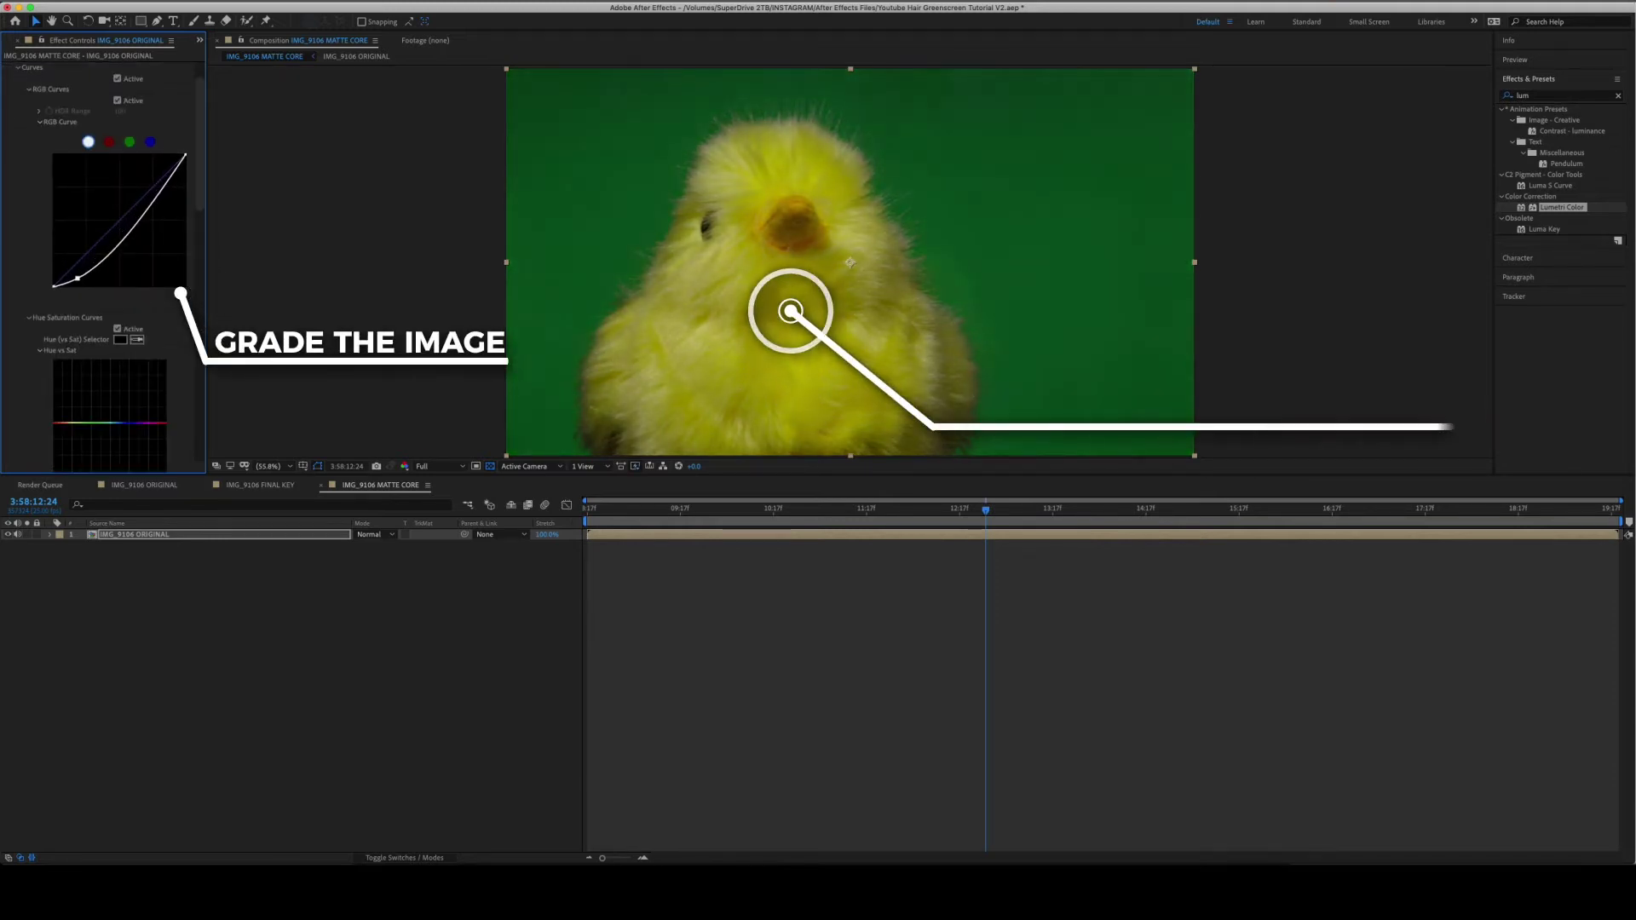
pyautogui.moveTo(164, 183); pyautogui.dragTo(151, 164)
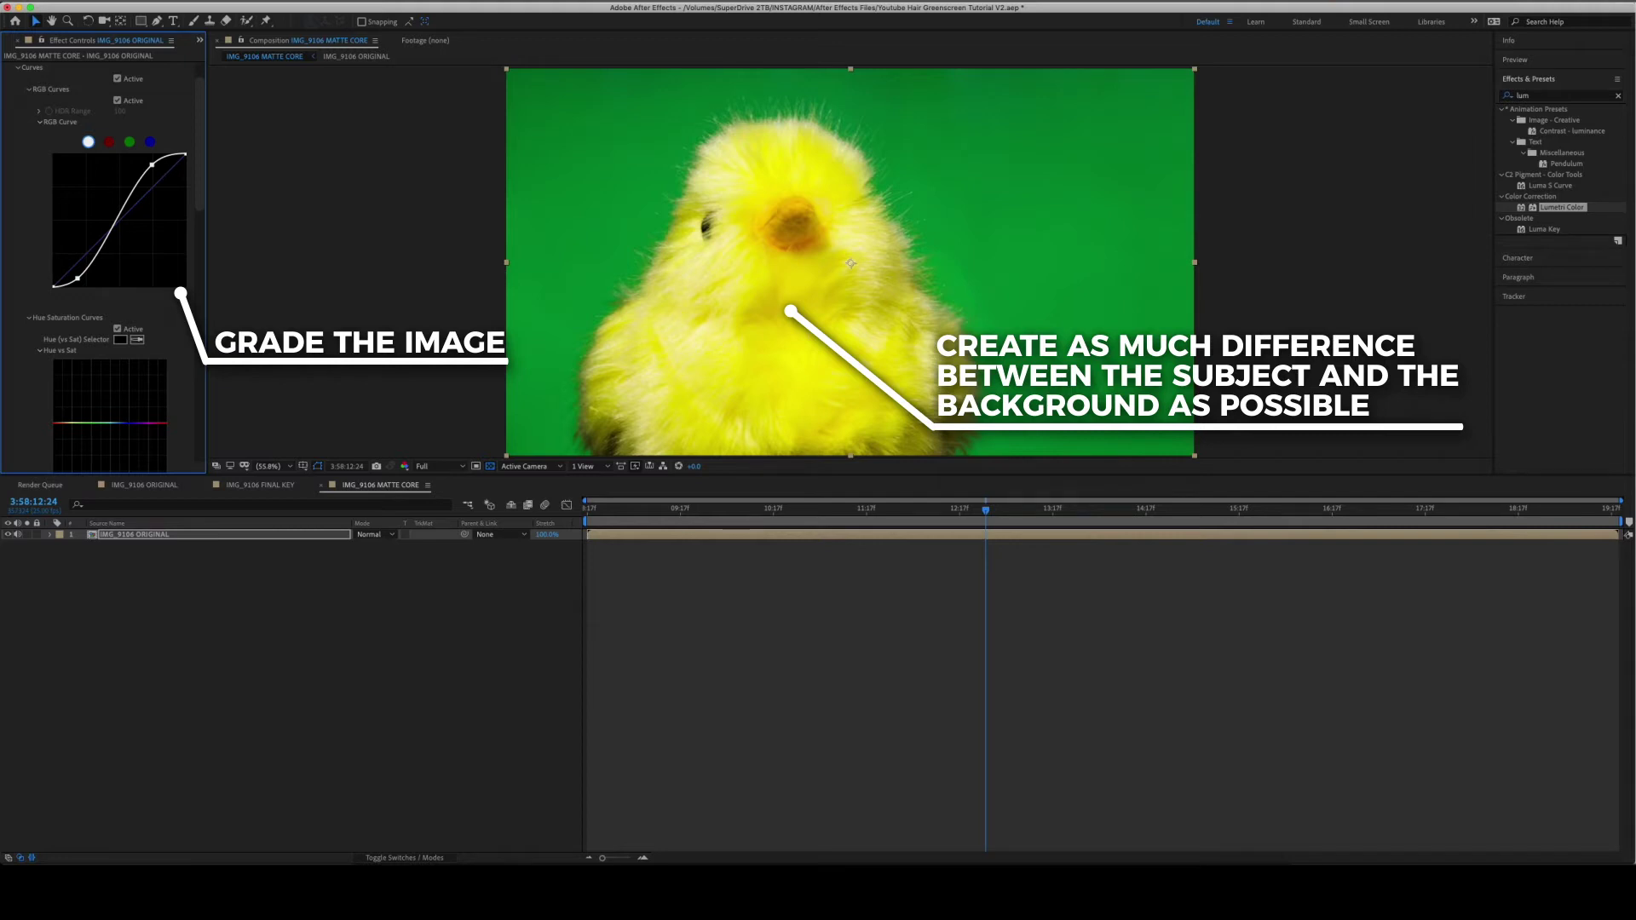
pyautogui.moveTo(152, 165); pyautogui.dragTo(140, 167)
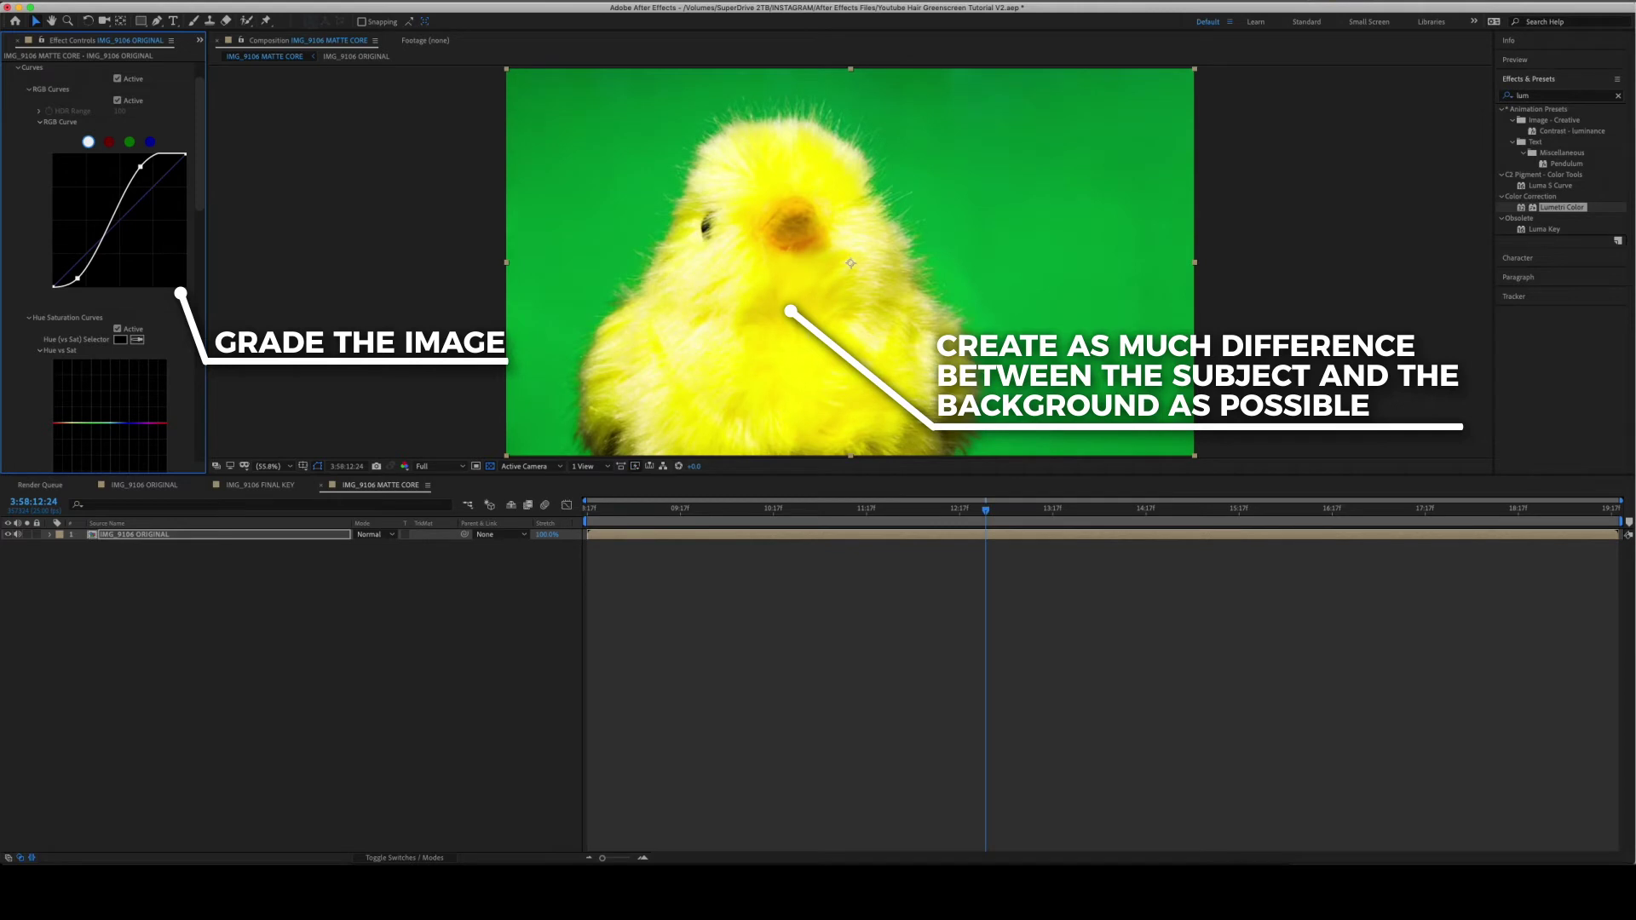
pyautogui.moveTo(77, 278); pyautogui.dragTo(80, 270)
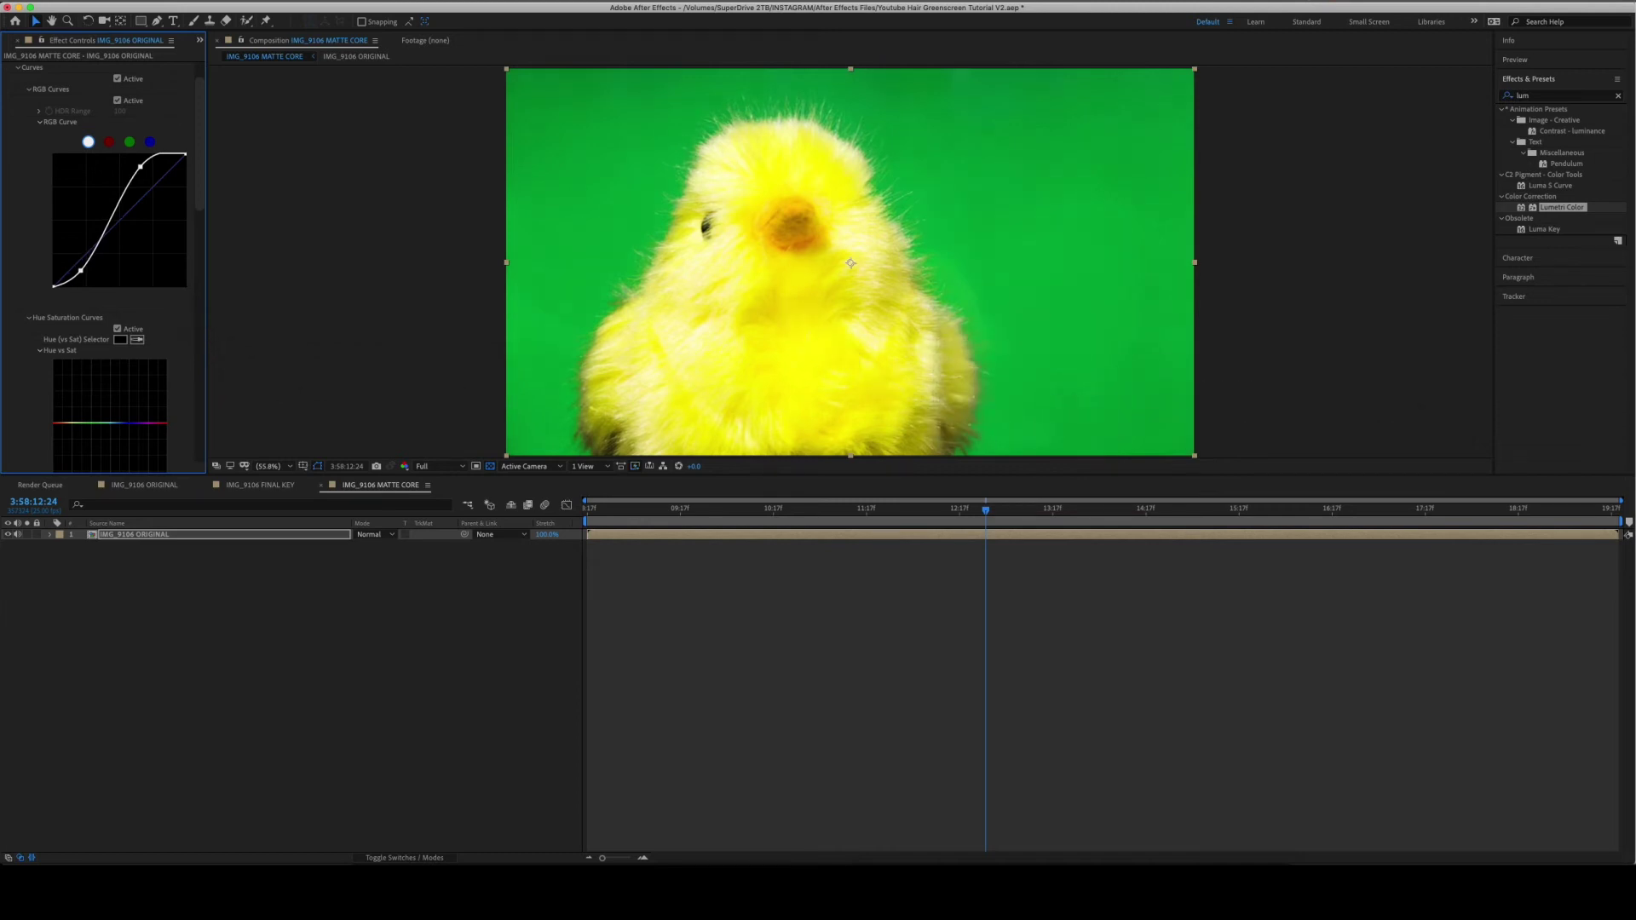
pyautogui.scroll(2, 102, 256)
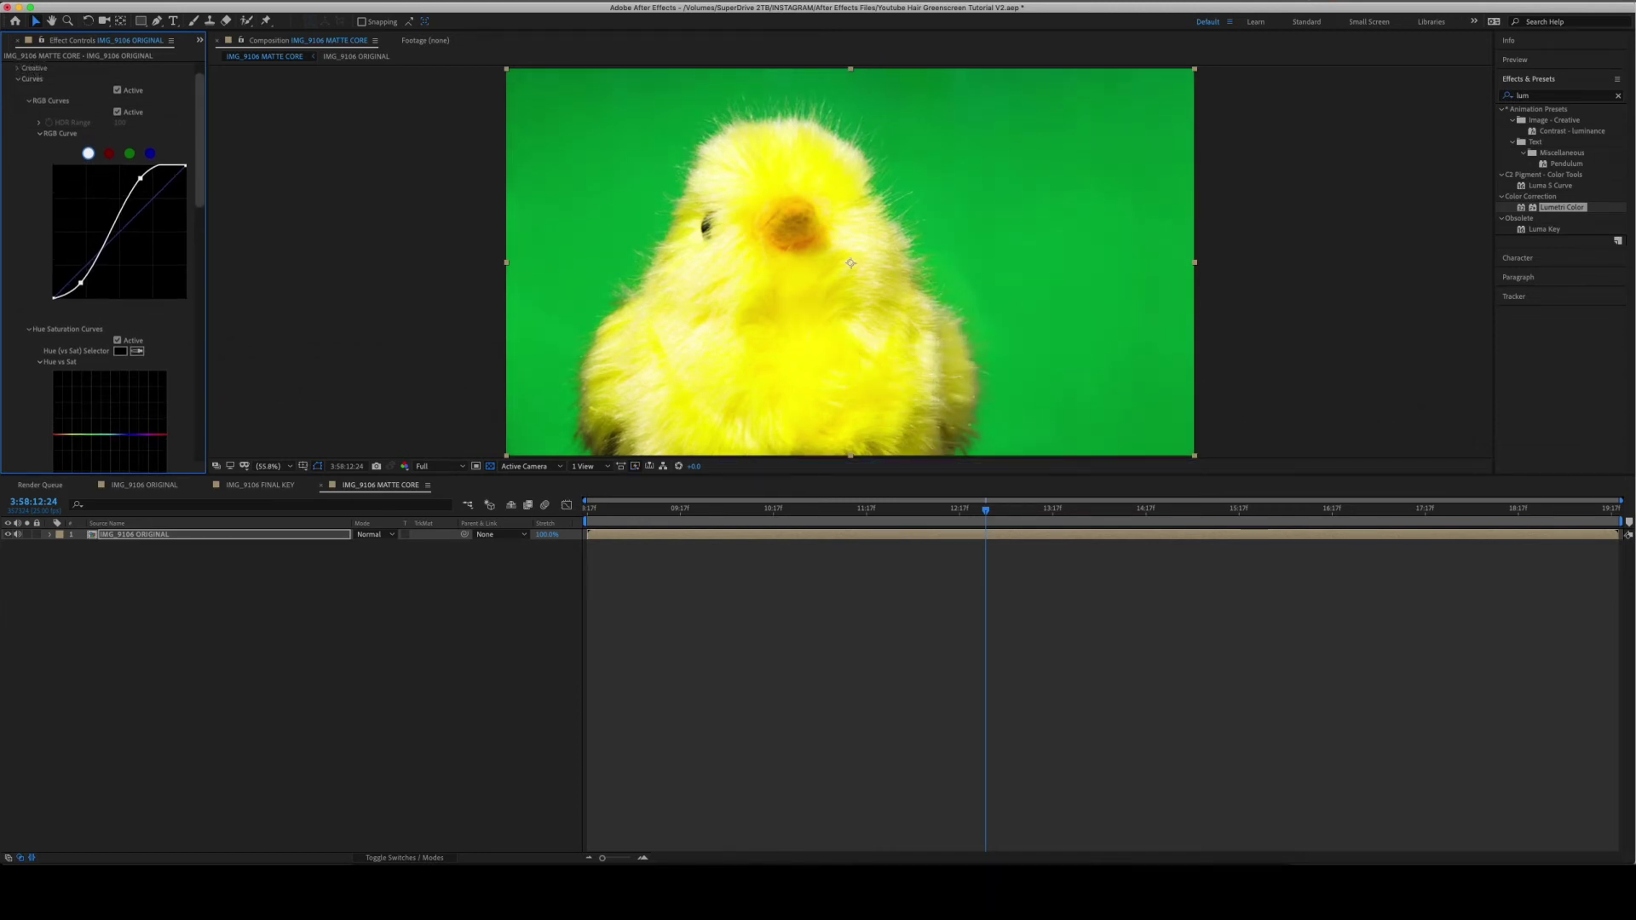
pyautogui.click(6, 68)
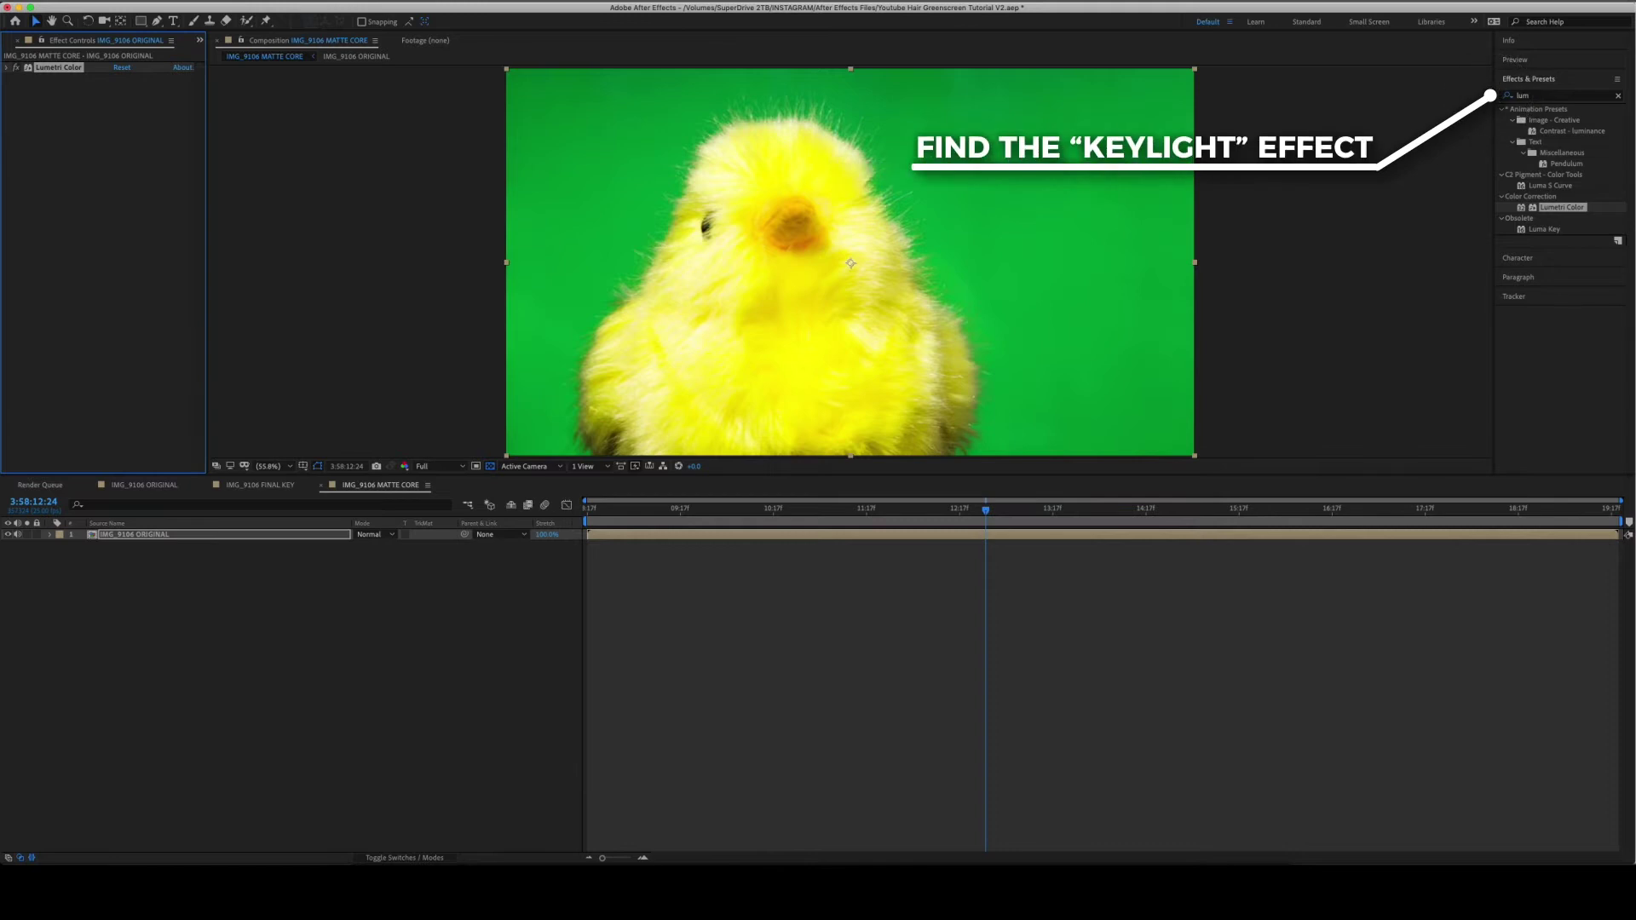
# - Search the effects for "key" and apply Keylight (1.2) to the IMG_9106 ORIGINAL layer in MATTE CORE
pyautogui.click(1559, 96)
pyautogui.click(1617, 96)
pyautogui.click(1559, 95)
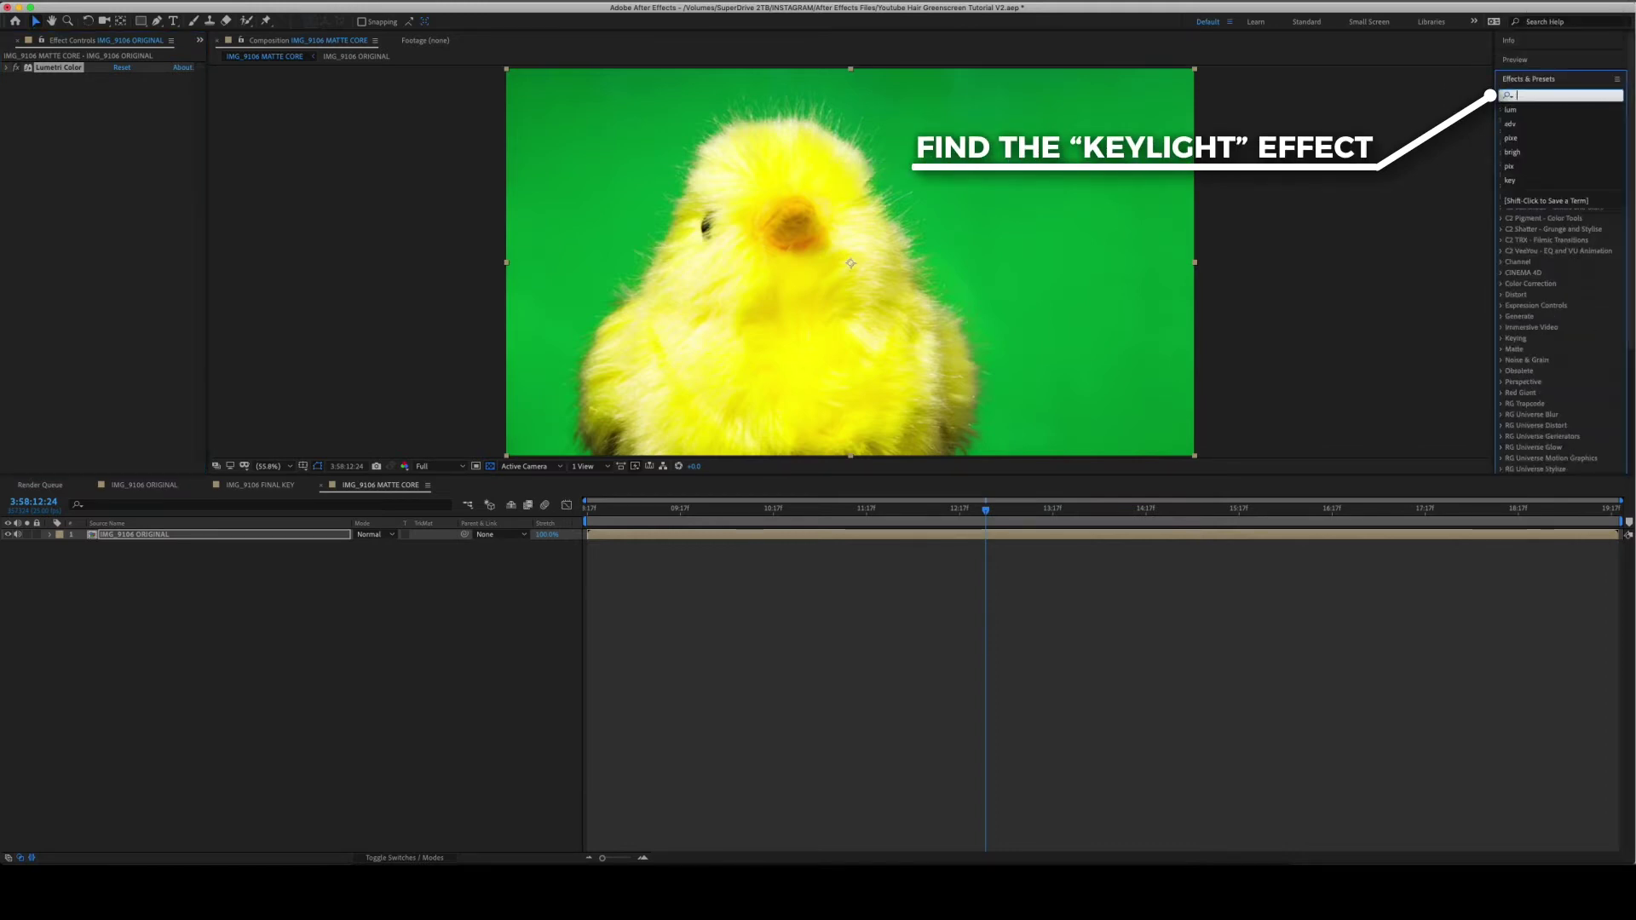
pyautogui.write('key')
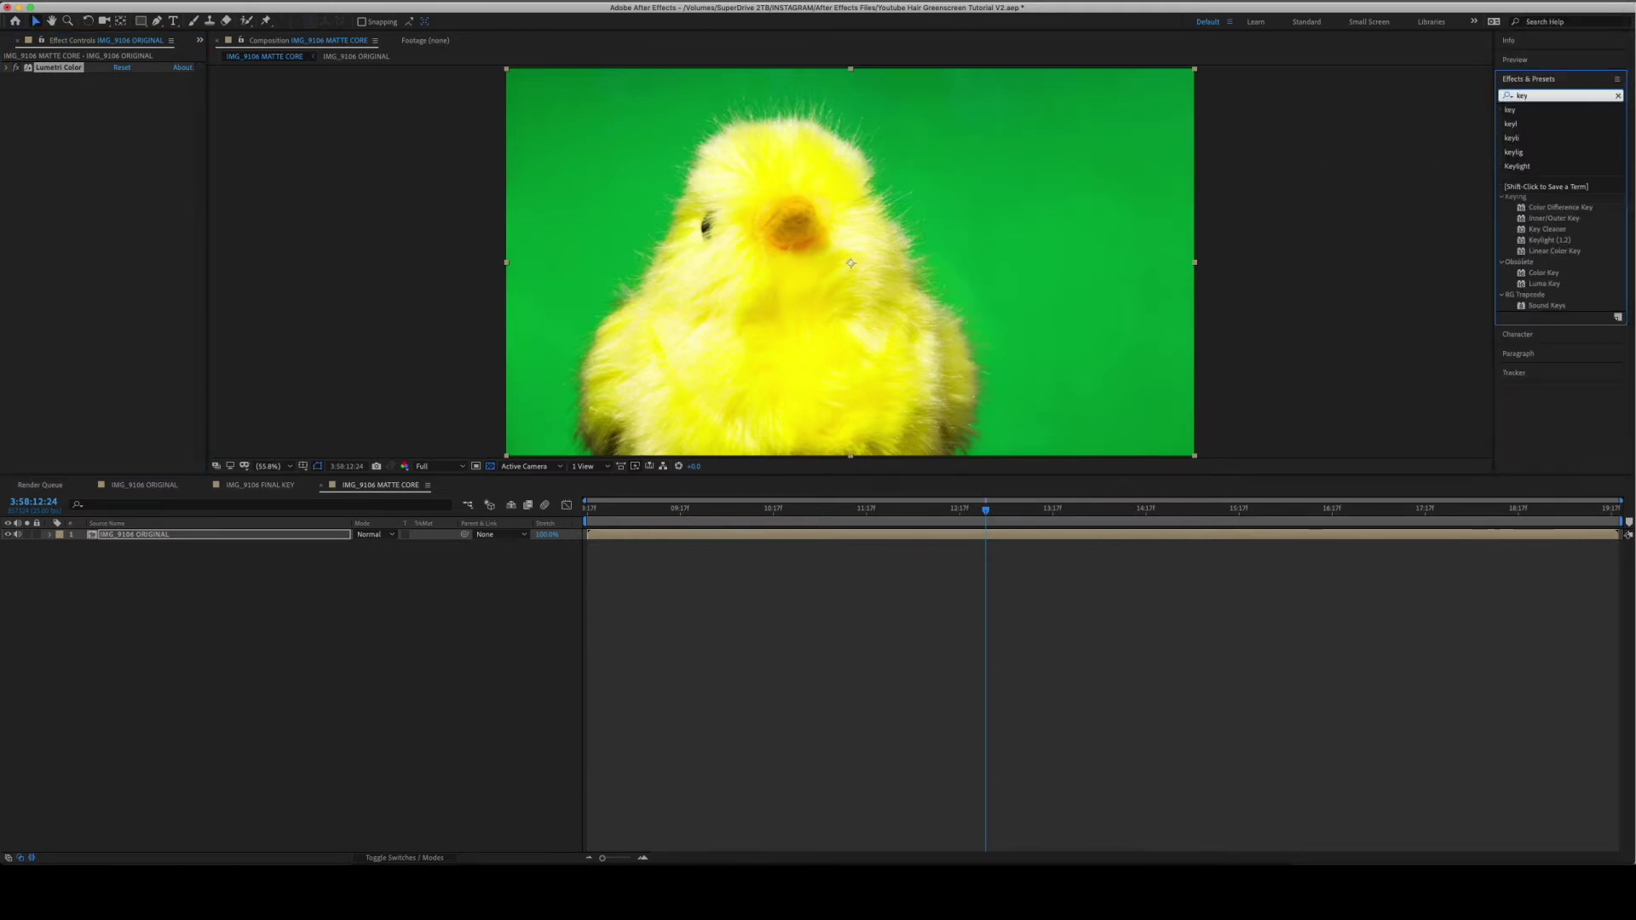
pyautogui.moveTo(1549, 240); pyautogui.dragTo(171, 534)
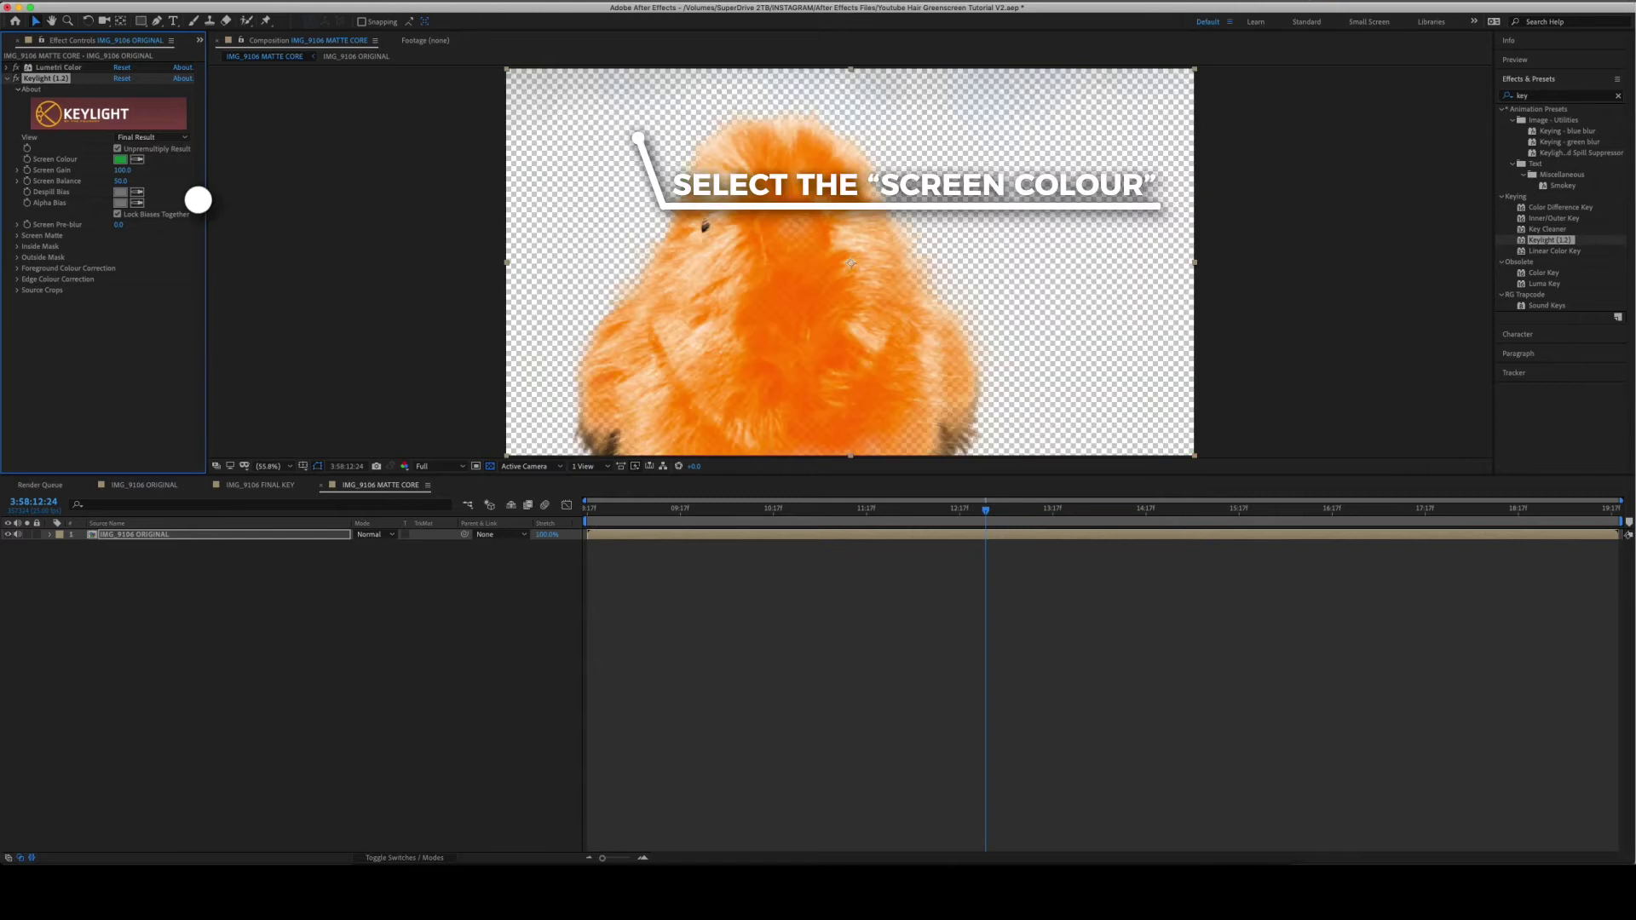
# - Set the MATTE CORE Keylight's View to Screen Matte, with Clip Black at about 18 and Clip White at about 48
pyautogui.click(126, 138)
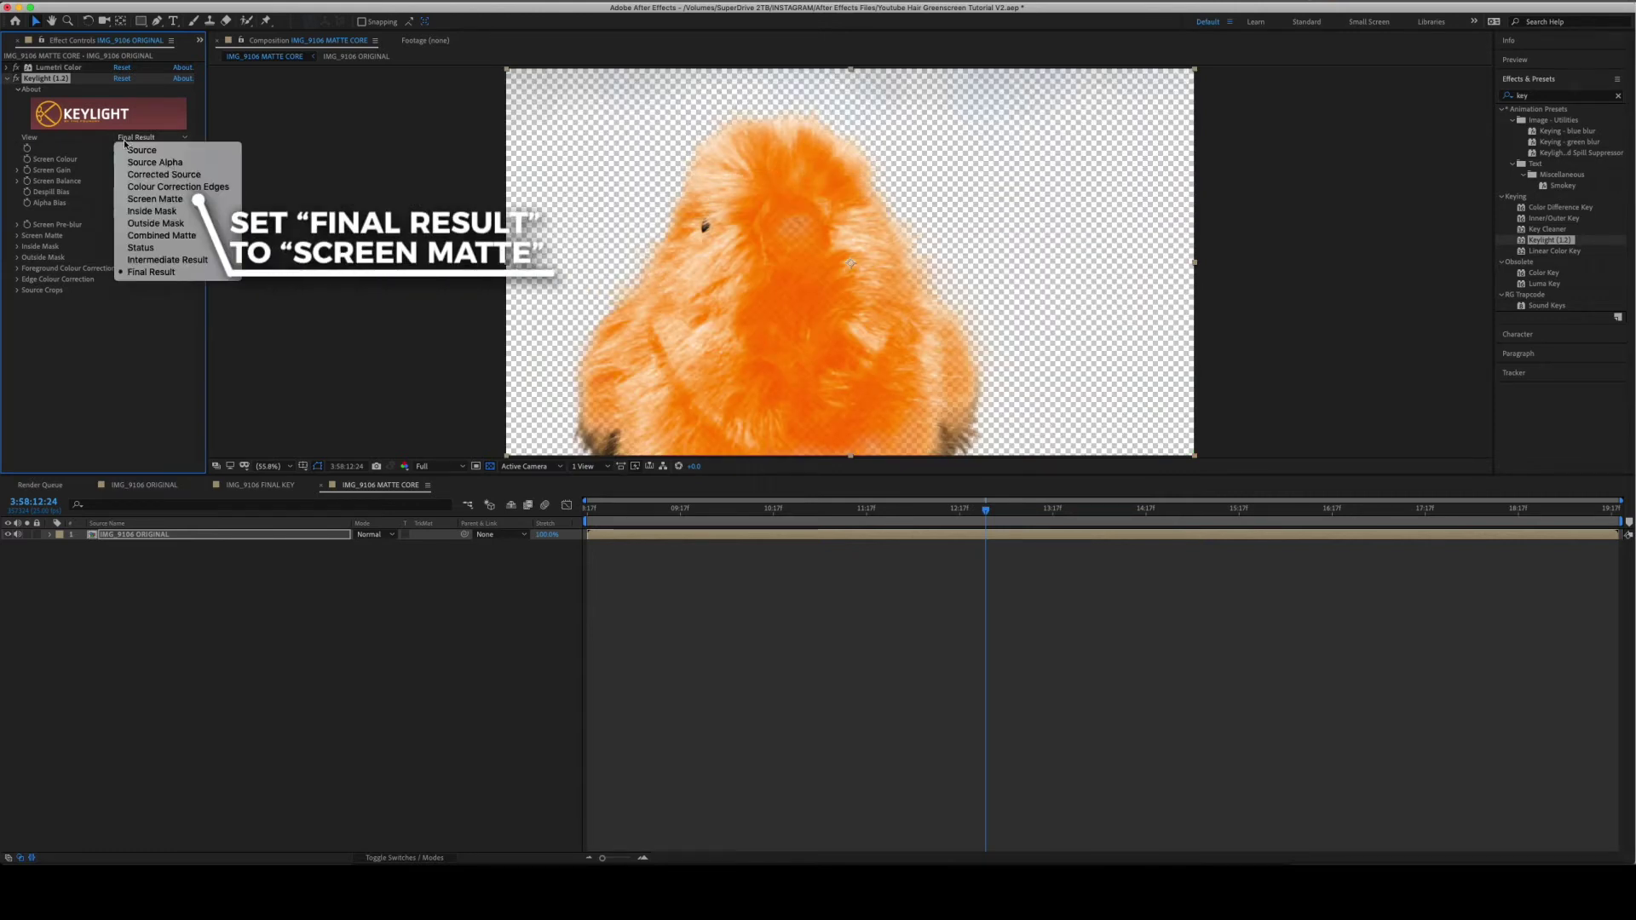
pyautogui.click(147, 199)
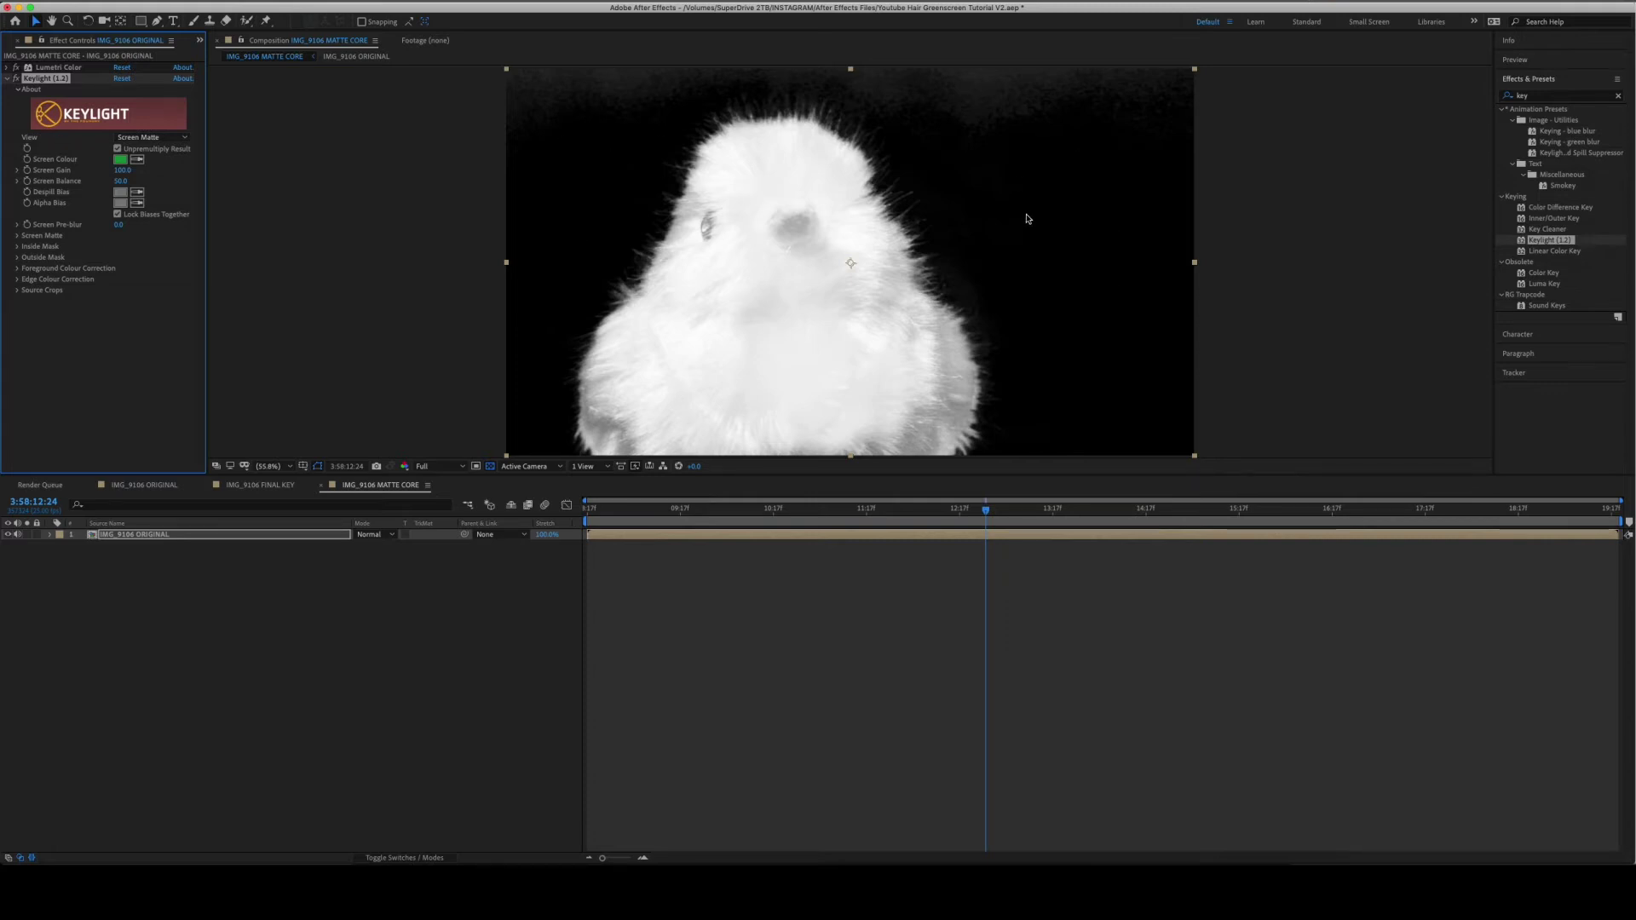
pyautogui.click(88, 235)
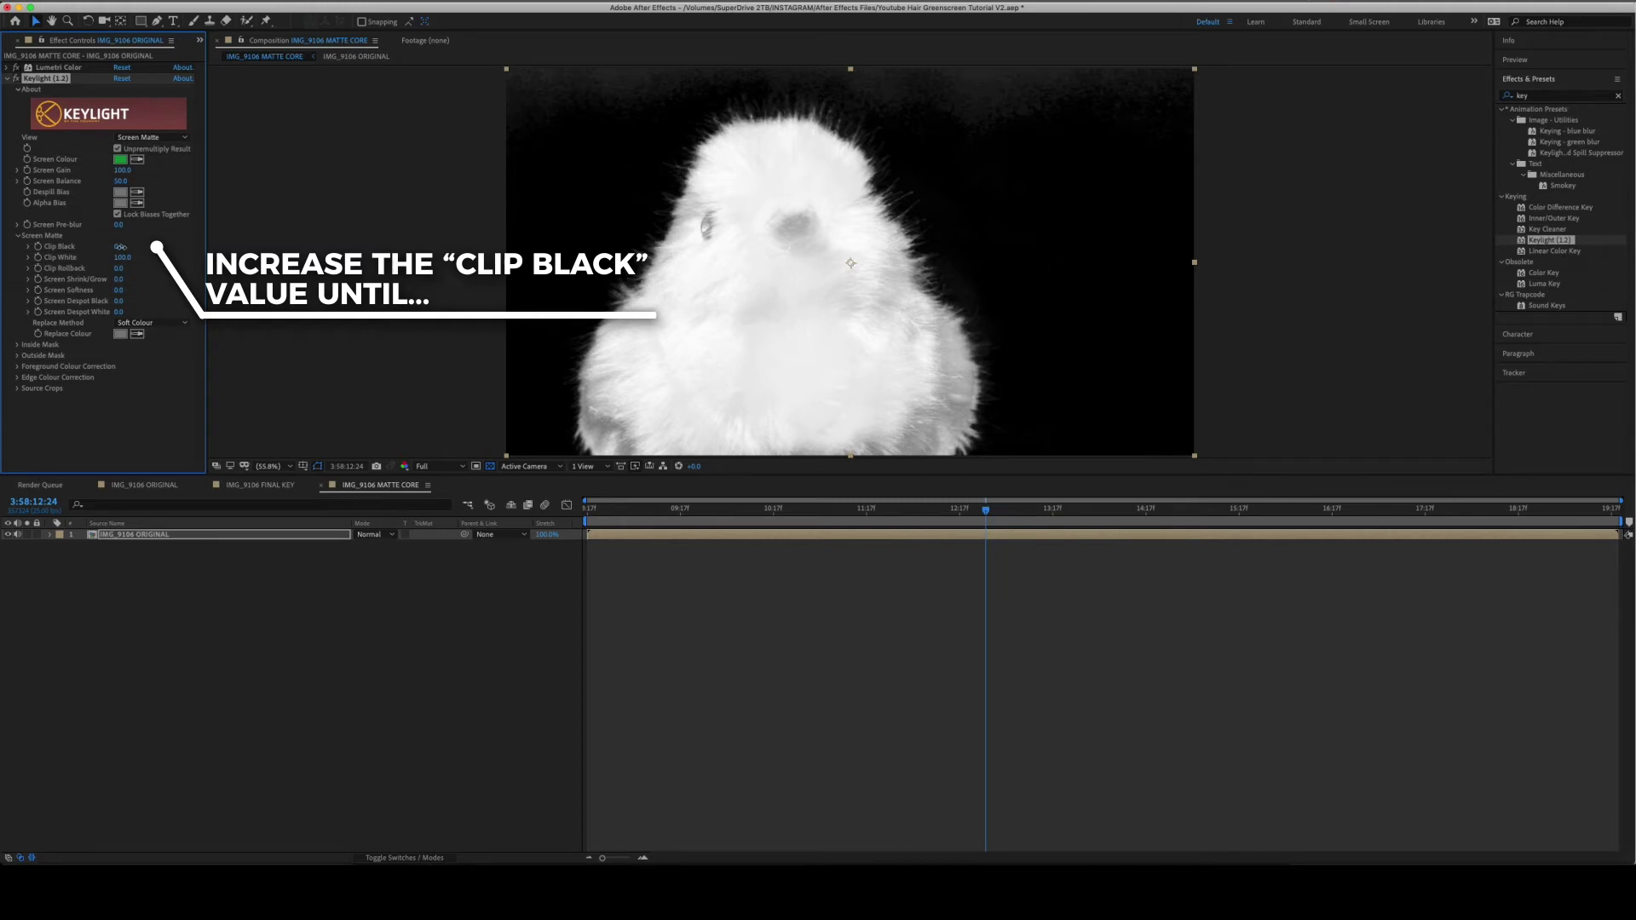
pyautogui.moveTo(120, 246)
pyautogui.mouseDown()
pyautogui.moveTo(219, 250)
pyautogui.moveTo(136, 249)
pyautogui.mouseUp()
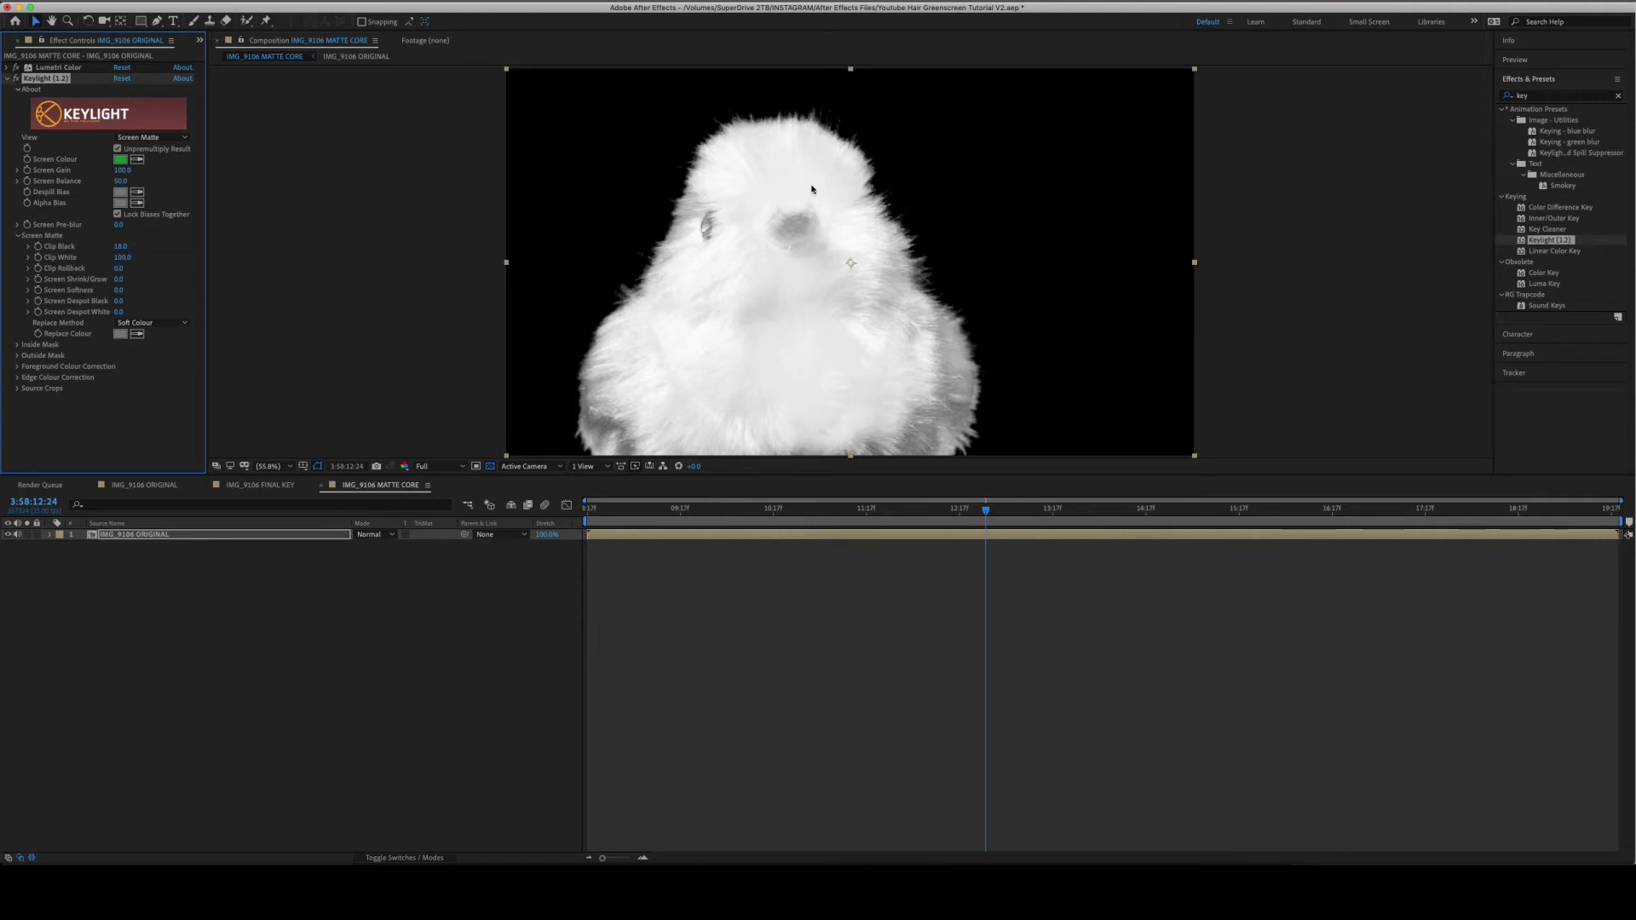
pyautogui.moveTo(120, 257)
pyautogui.mouseDown()
pyautogui.moveTo(51, 256)
pyautogui.moveTo(143, 258)
pyautogui.moveTo(94, 260)
pyautogui.mouseUp()
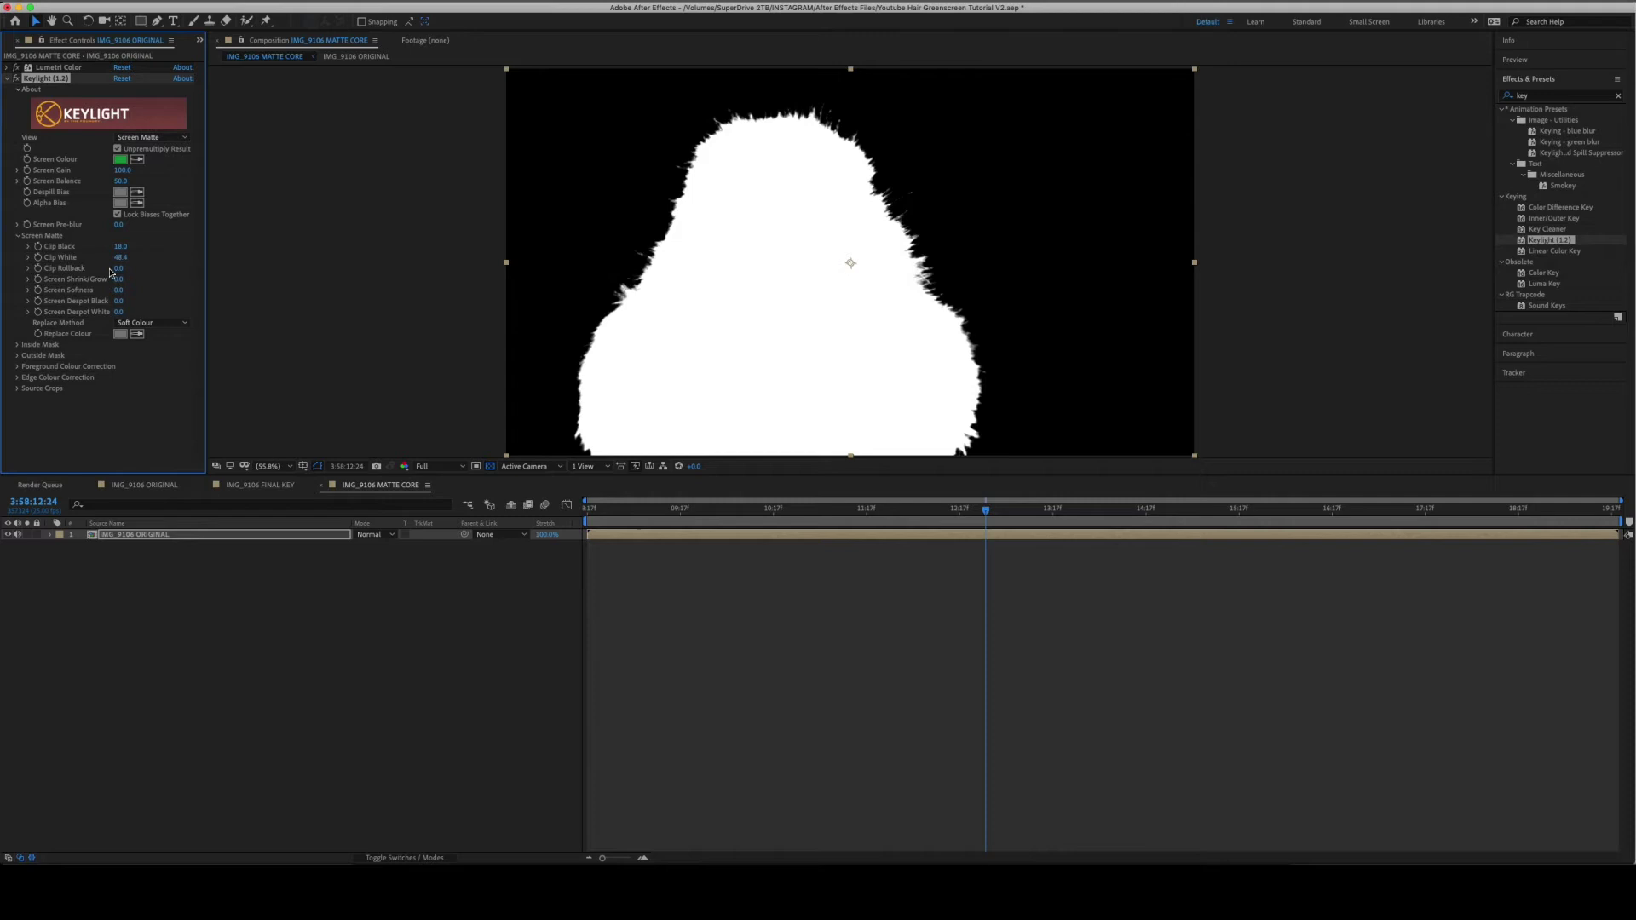
# - Open the IMG_9106 MATTE EDGE composition and apply Keylight (1.2) to its IMG_9106 ORIGINAL layer
pyautogui.click(80, 194)
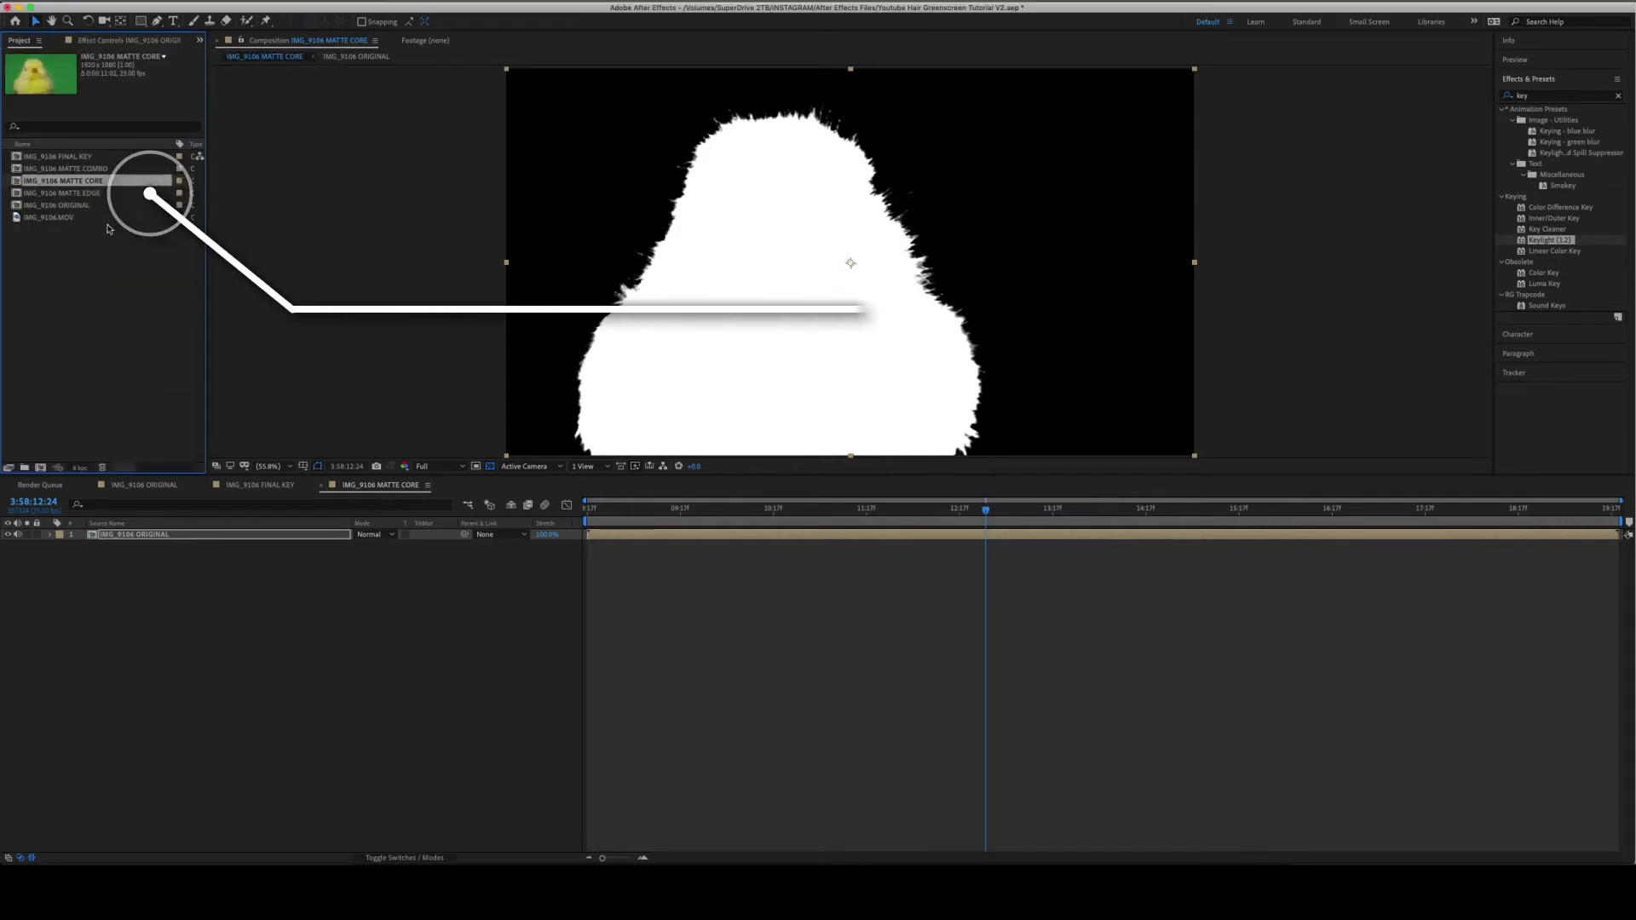
pyautogui.doubleClick(79, 194)
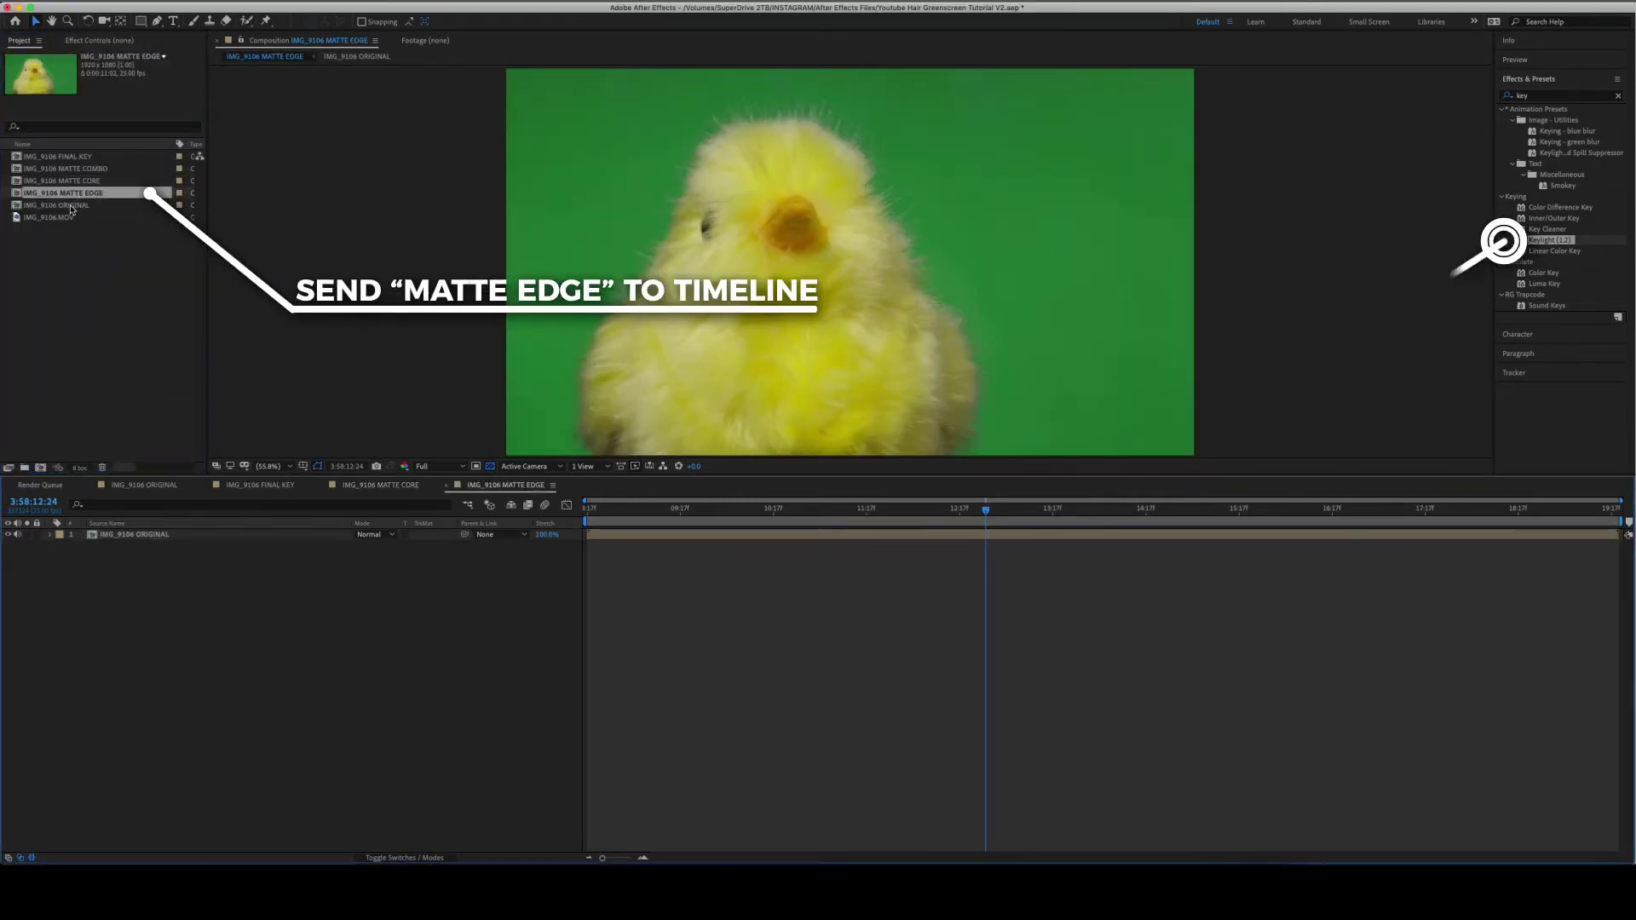
pyautogui.moveTo(1555, 243); pyautogui.dragTo(154, 537)
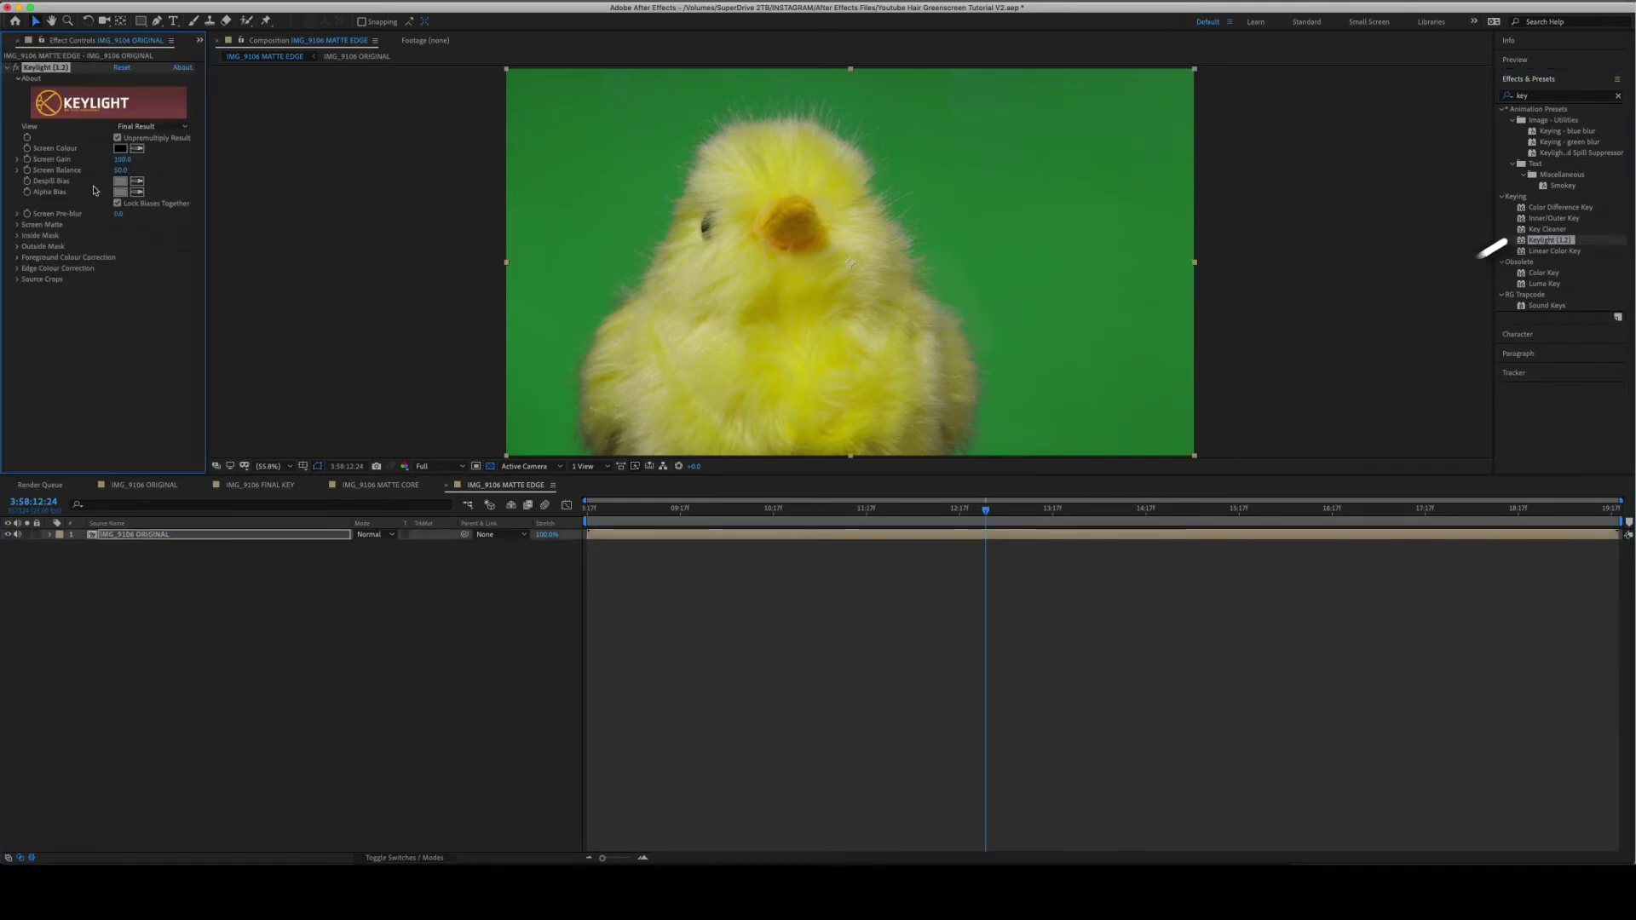
# - Sample the green background beside the chick's head as Keylight's Screen Colour and set the View to Screen Matte
pyautogui.click(136, 149)
pyautogui.click(638, 139)
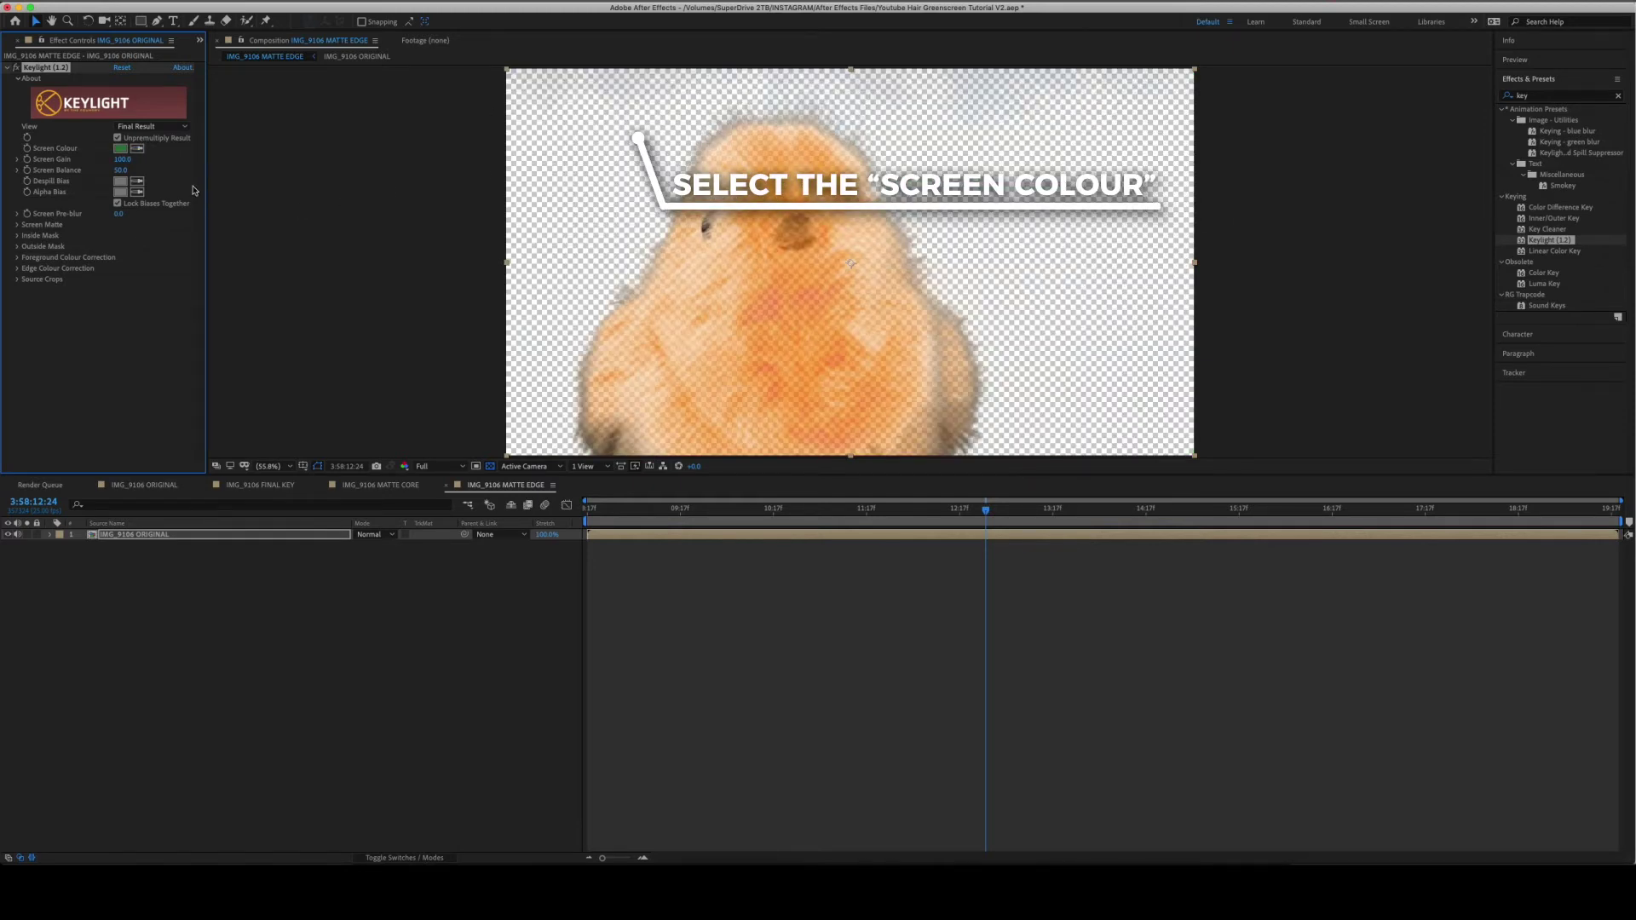
pyautogui.click(148, 126)
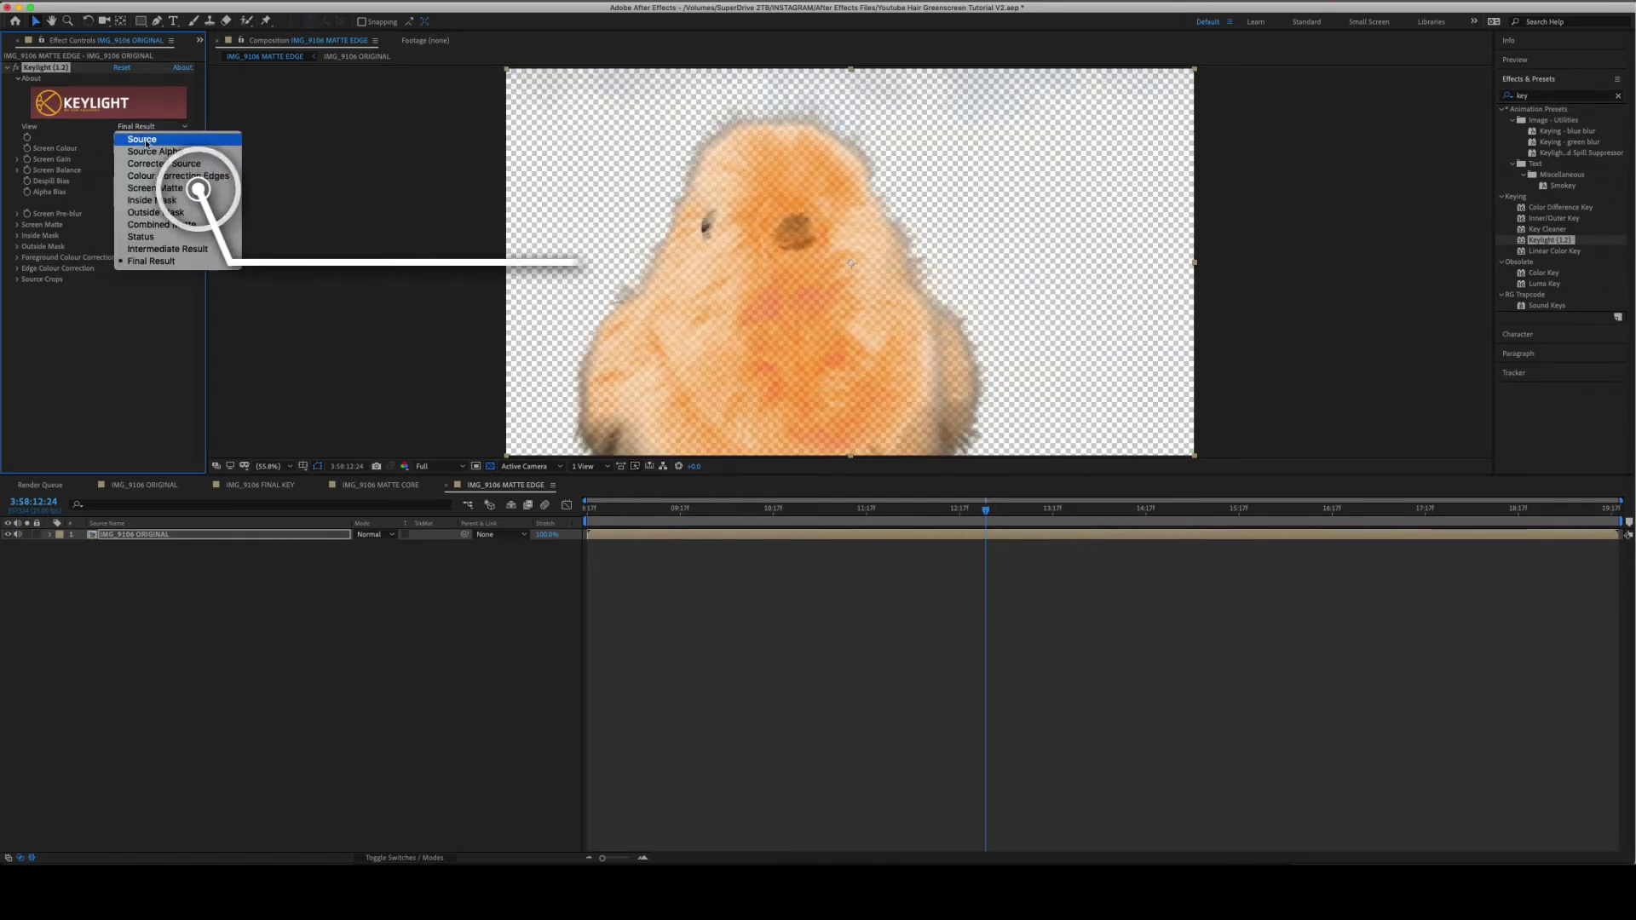
pyautogui.click(150, 189)
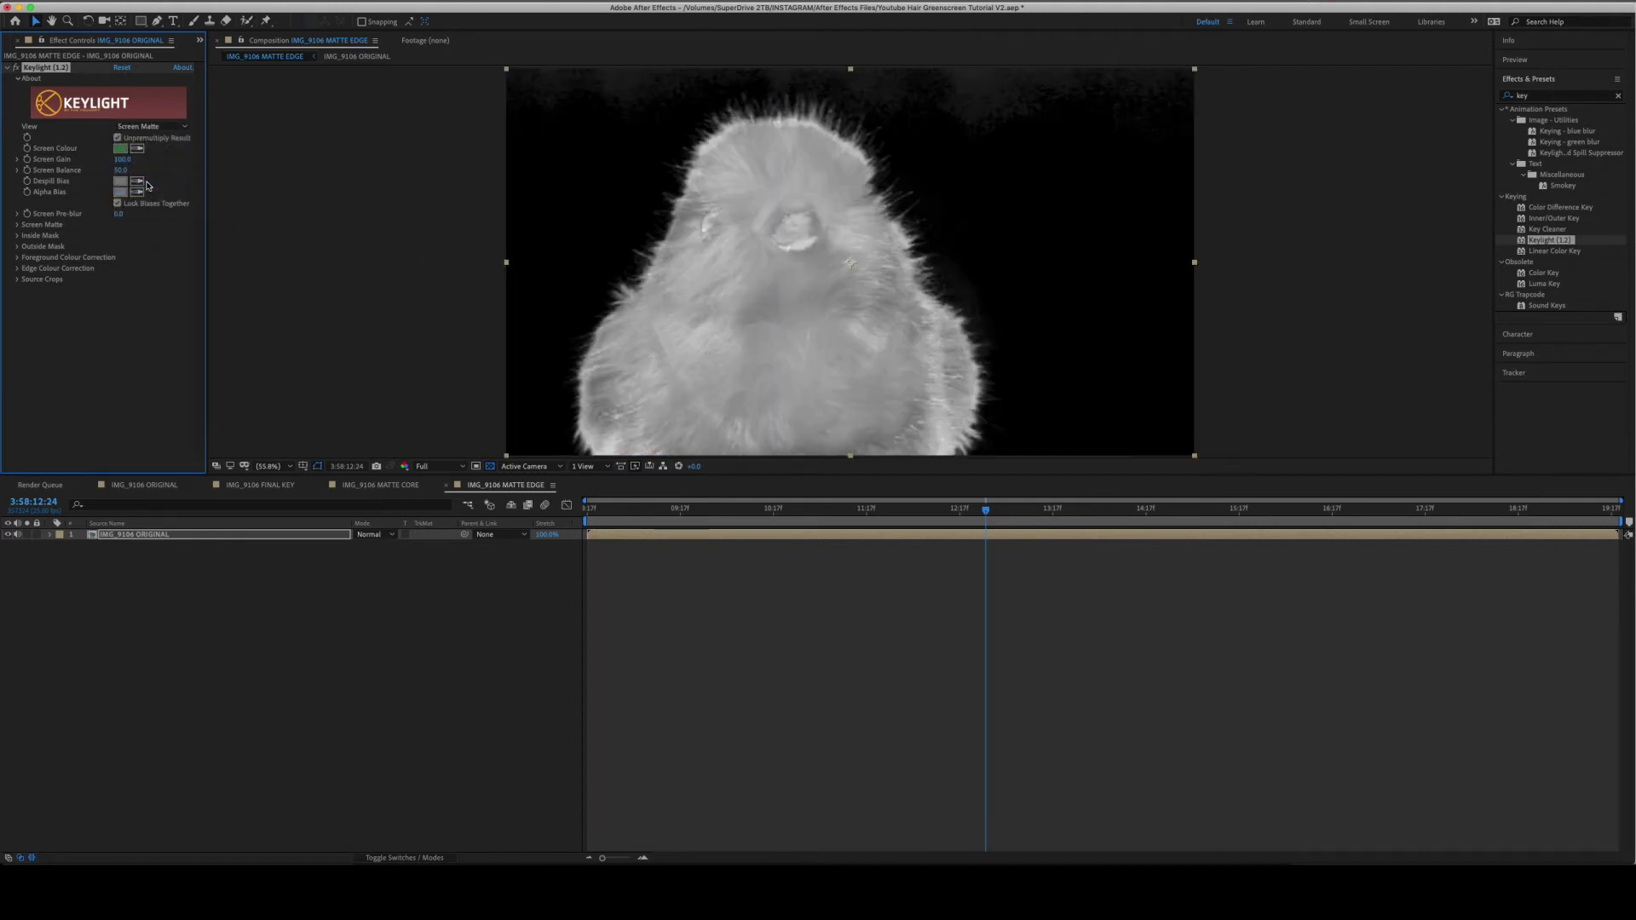
# - Set the MATTE EDGE Keylight's Clip Black to 11.7 and its Screen Softness to 2
pyautogui.click(17, 225)
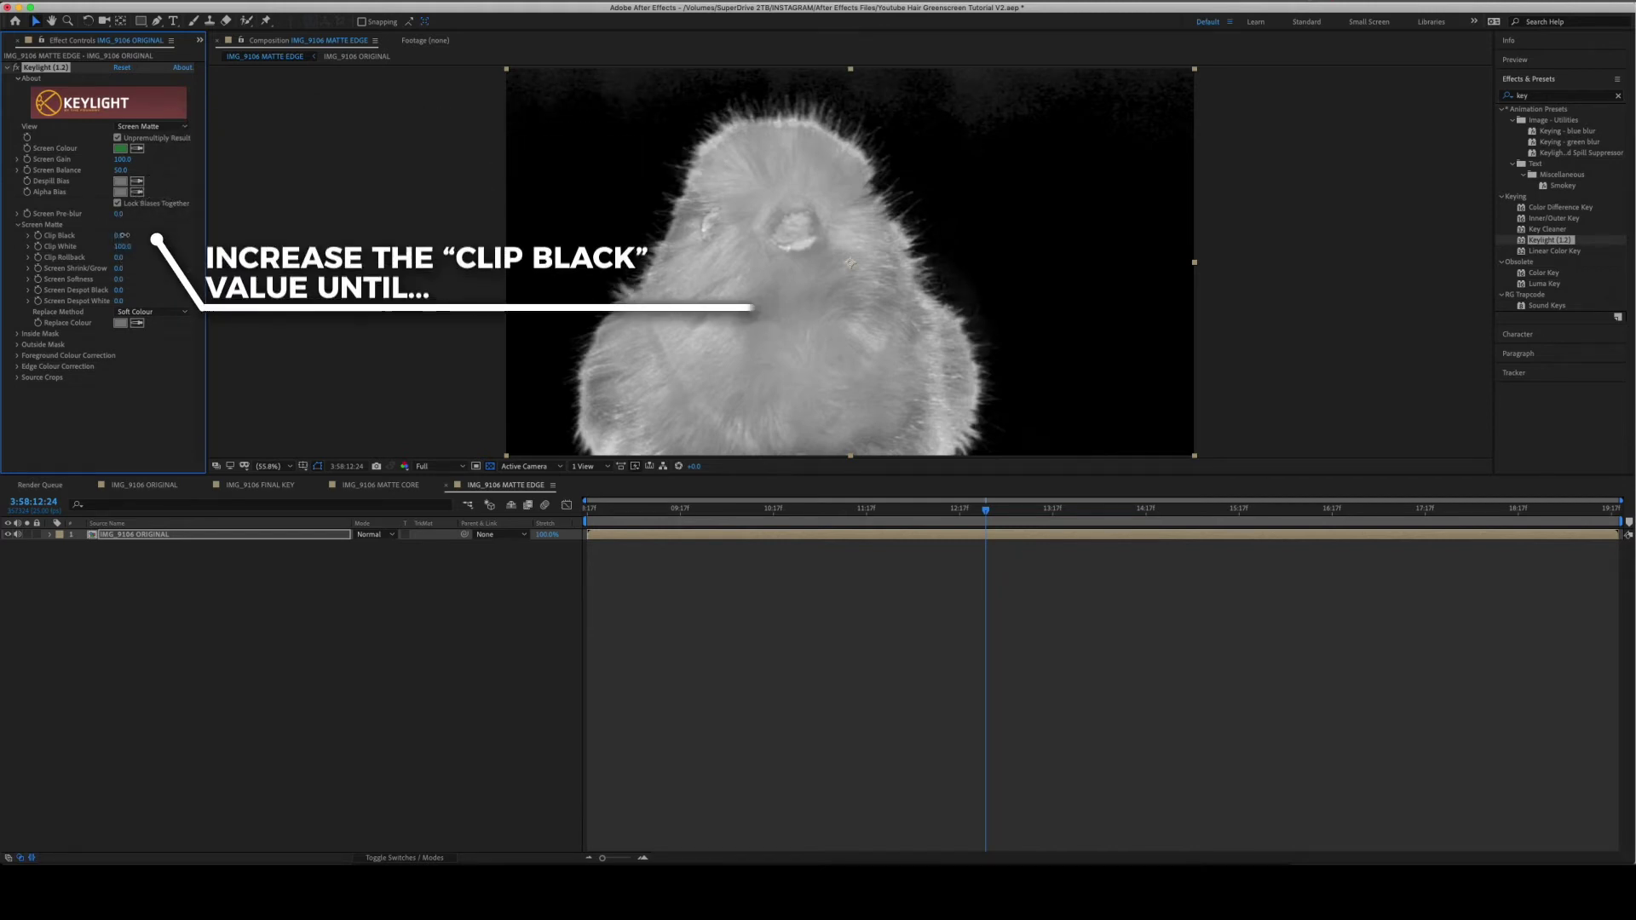
pyautogui.moveTo(124, 235); pyautogui.dragTo(185, 226)
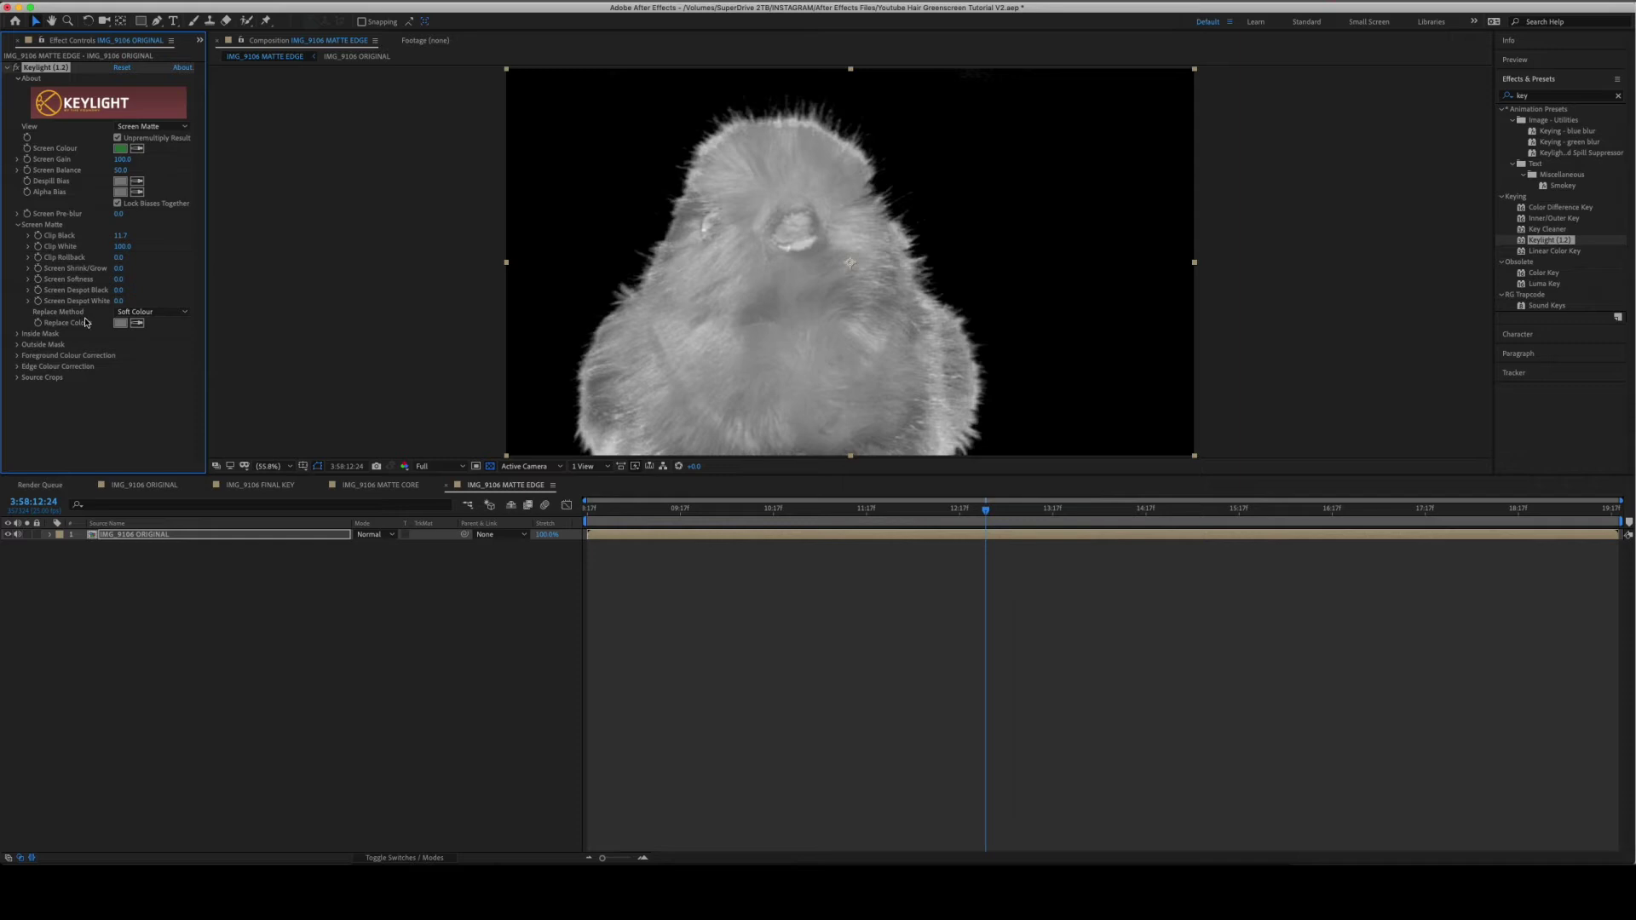
pyautogui.click(119, 278)
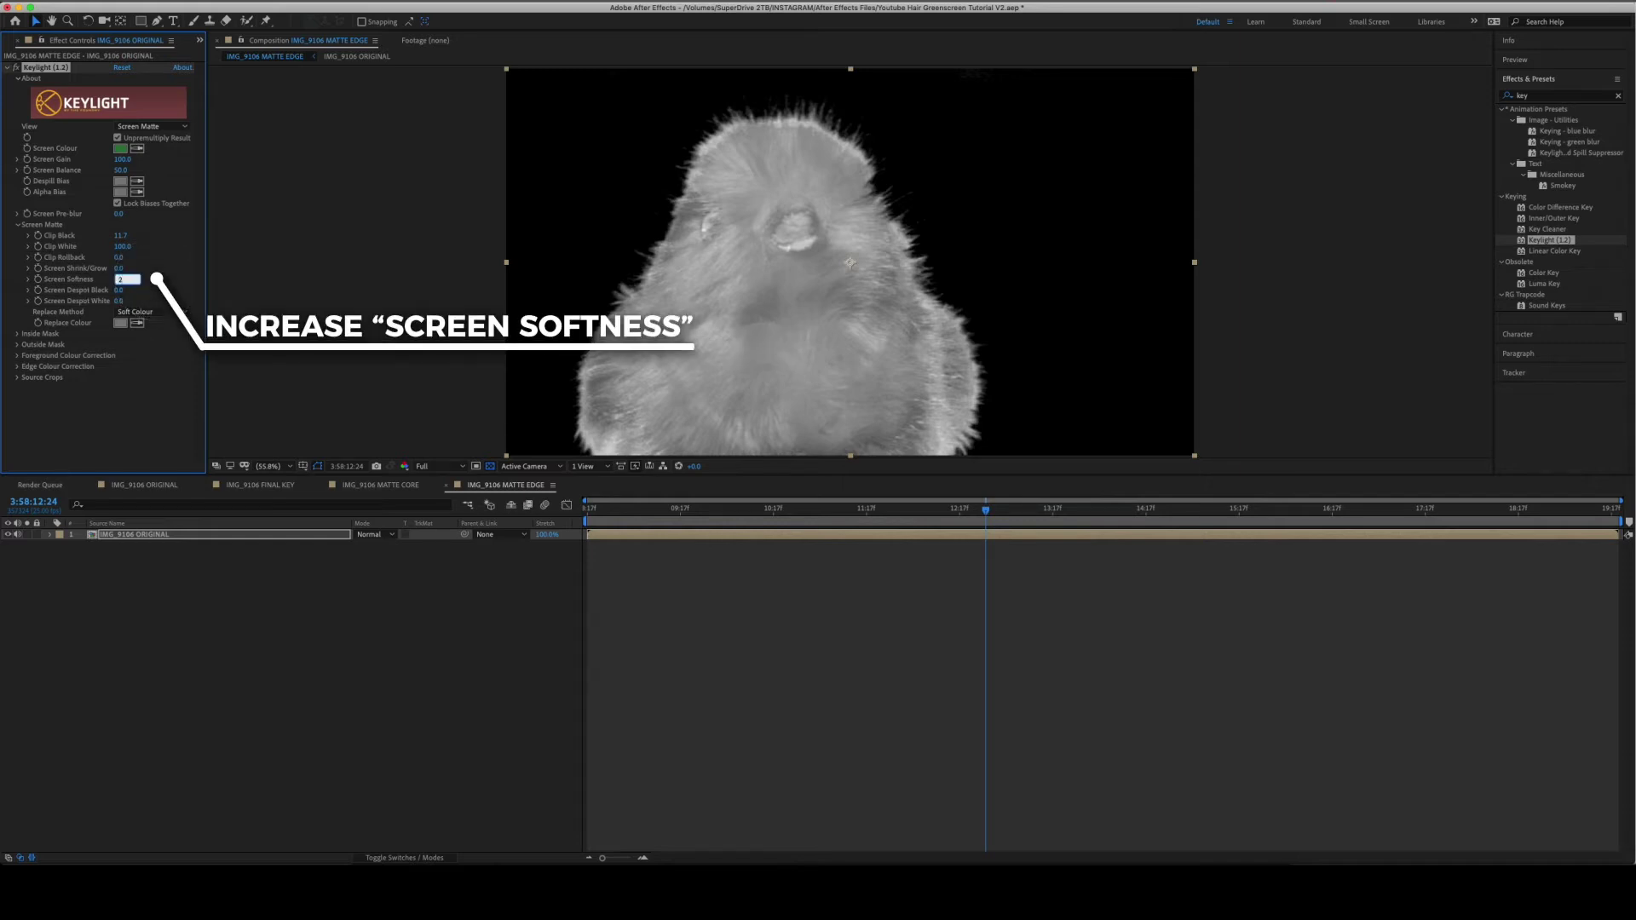
pyautogui.write('2')
pyautogui.press('Return')
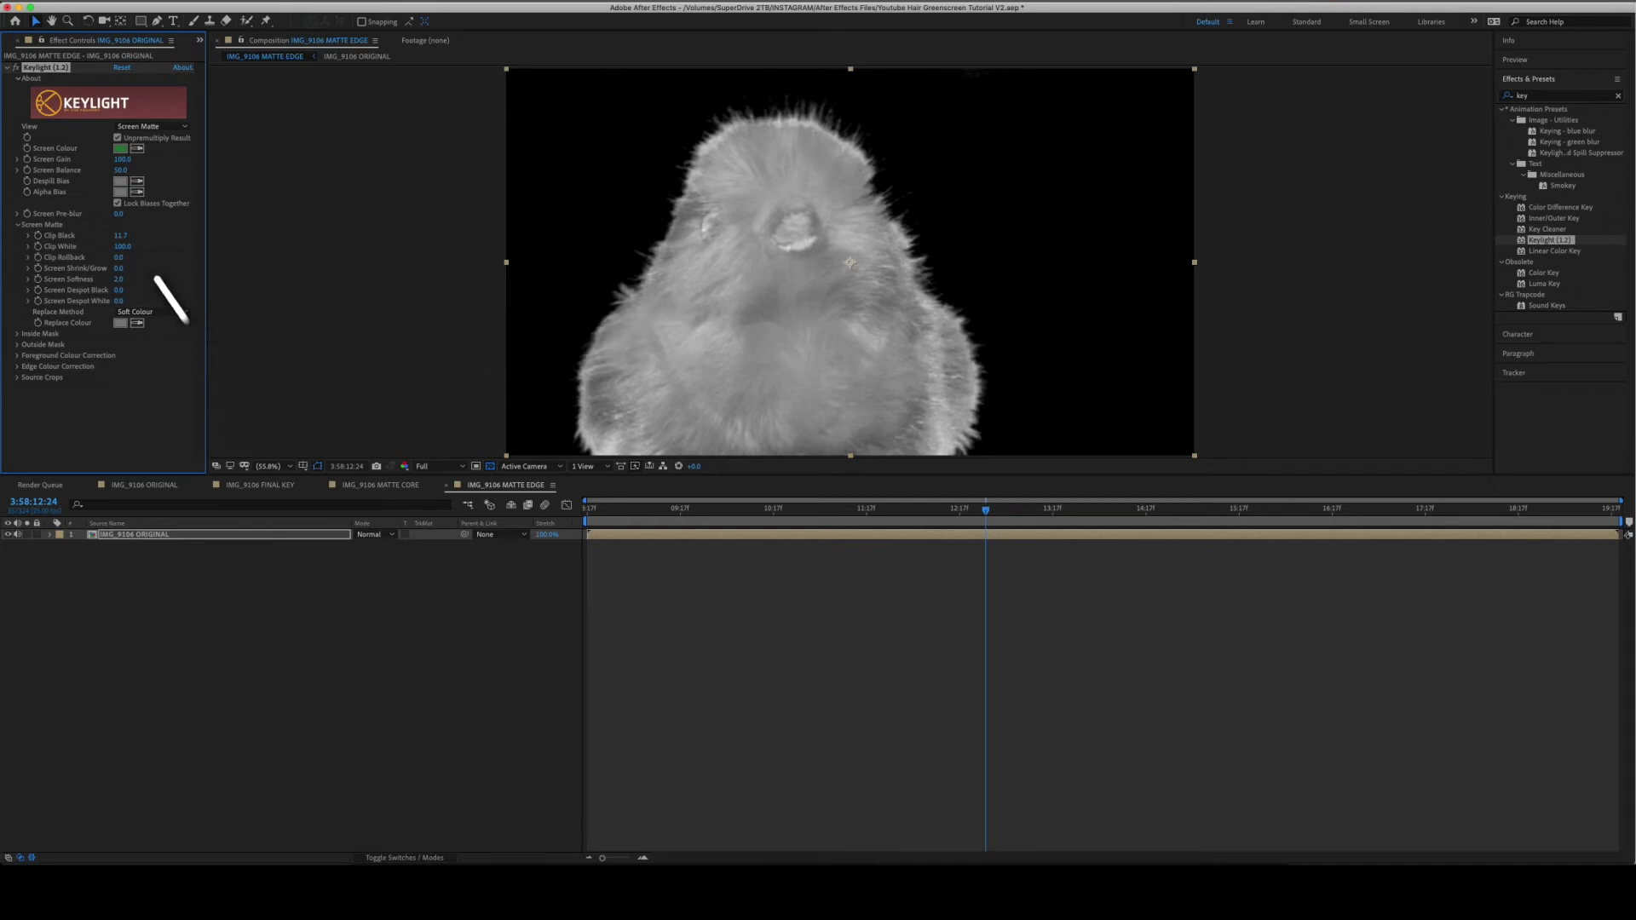
# - Open the IMG_9106 MATTE COMBO composition from the project
pyautogui.click(199, 40)
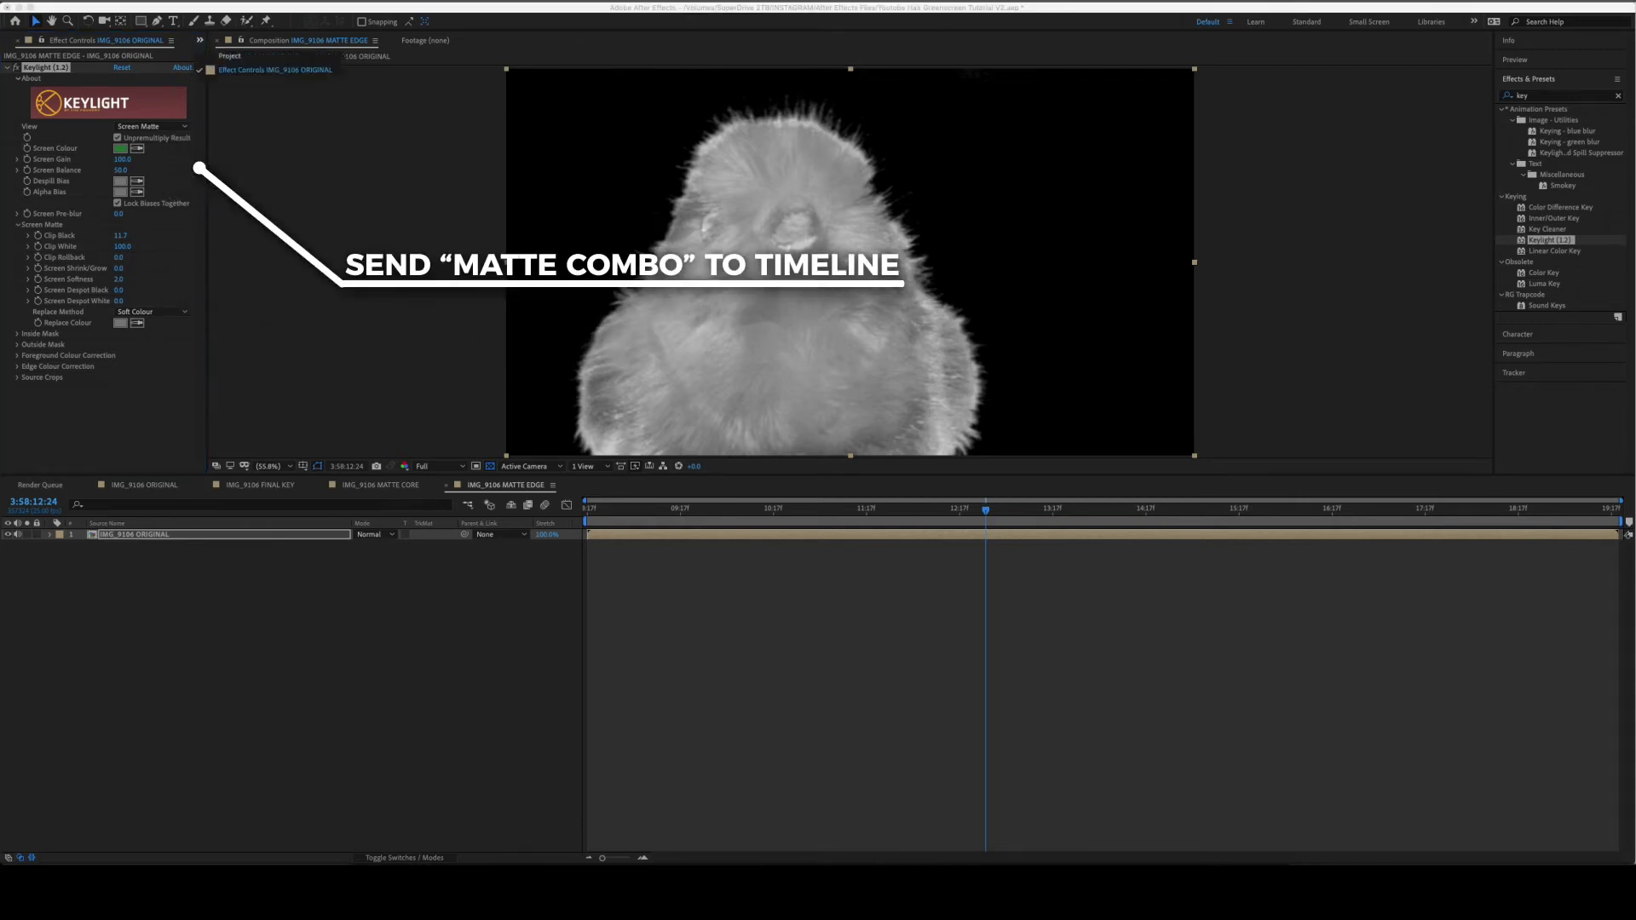
pyautogui.click(223, 56)
pyautogui.doubleClick(66, 168)
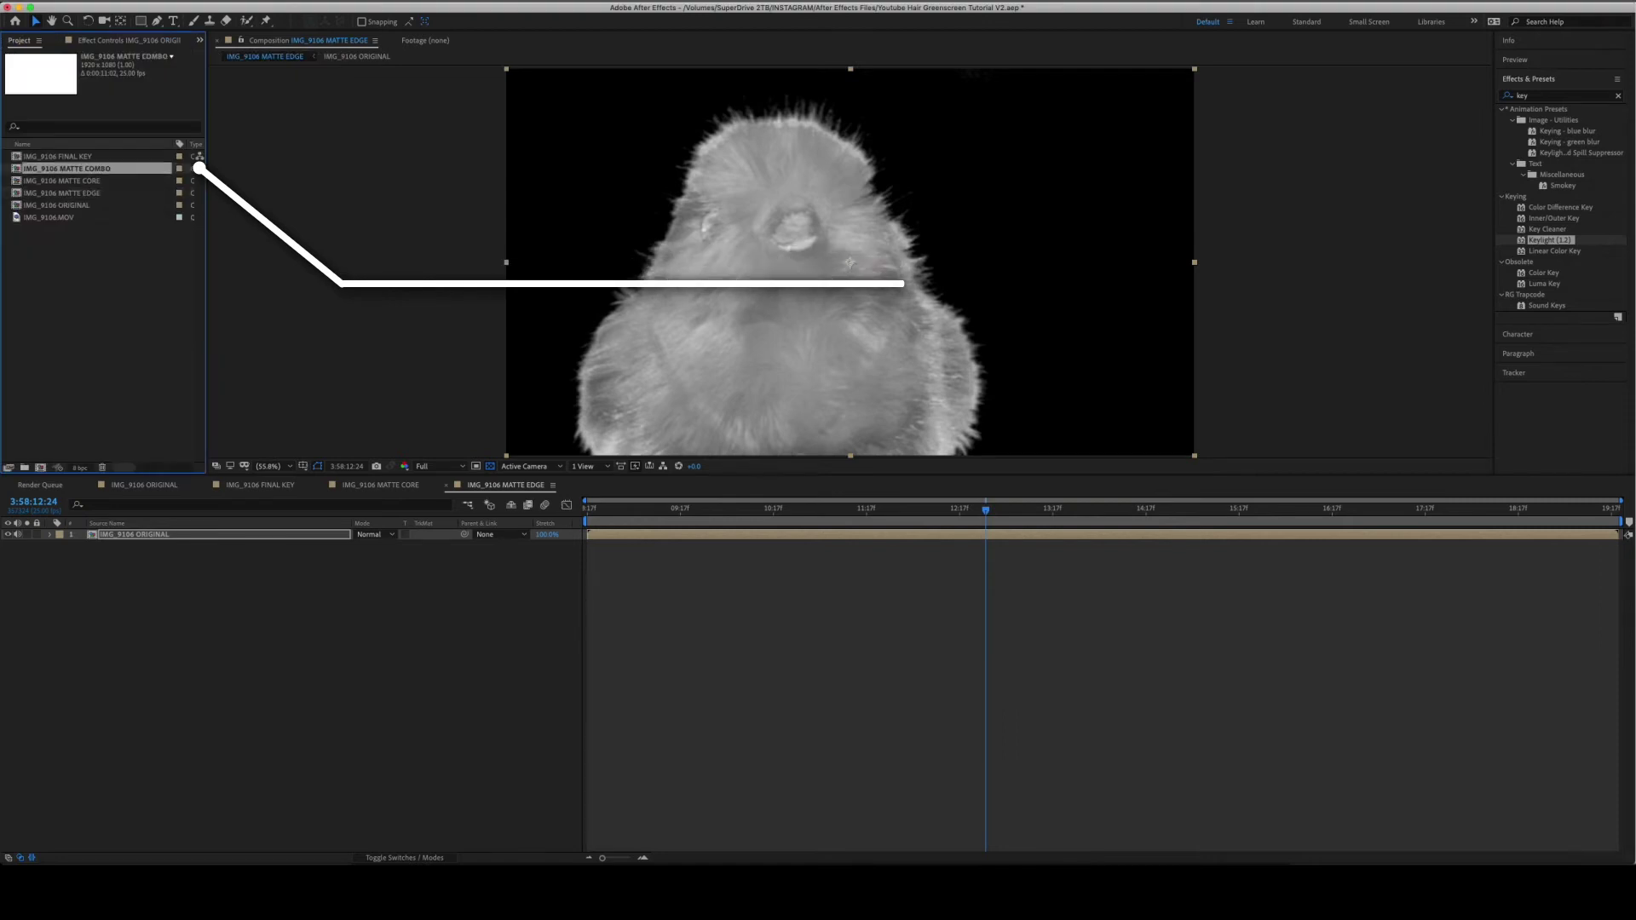
# - Replace the IMG_9106 ORIGINAL layer in the MATTE COMBO composition with the IMG_9106 MATTE EDGE composition
pyautogui.moveTo(106, 563); pyautogui.dragTo(127, 536)
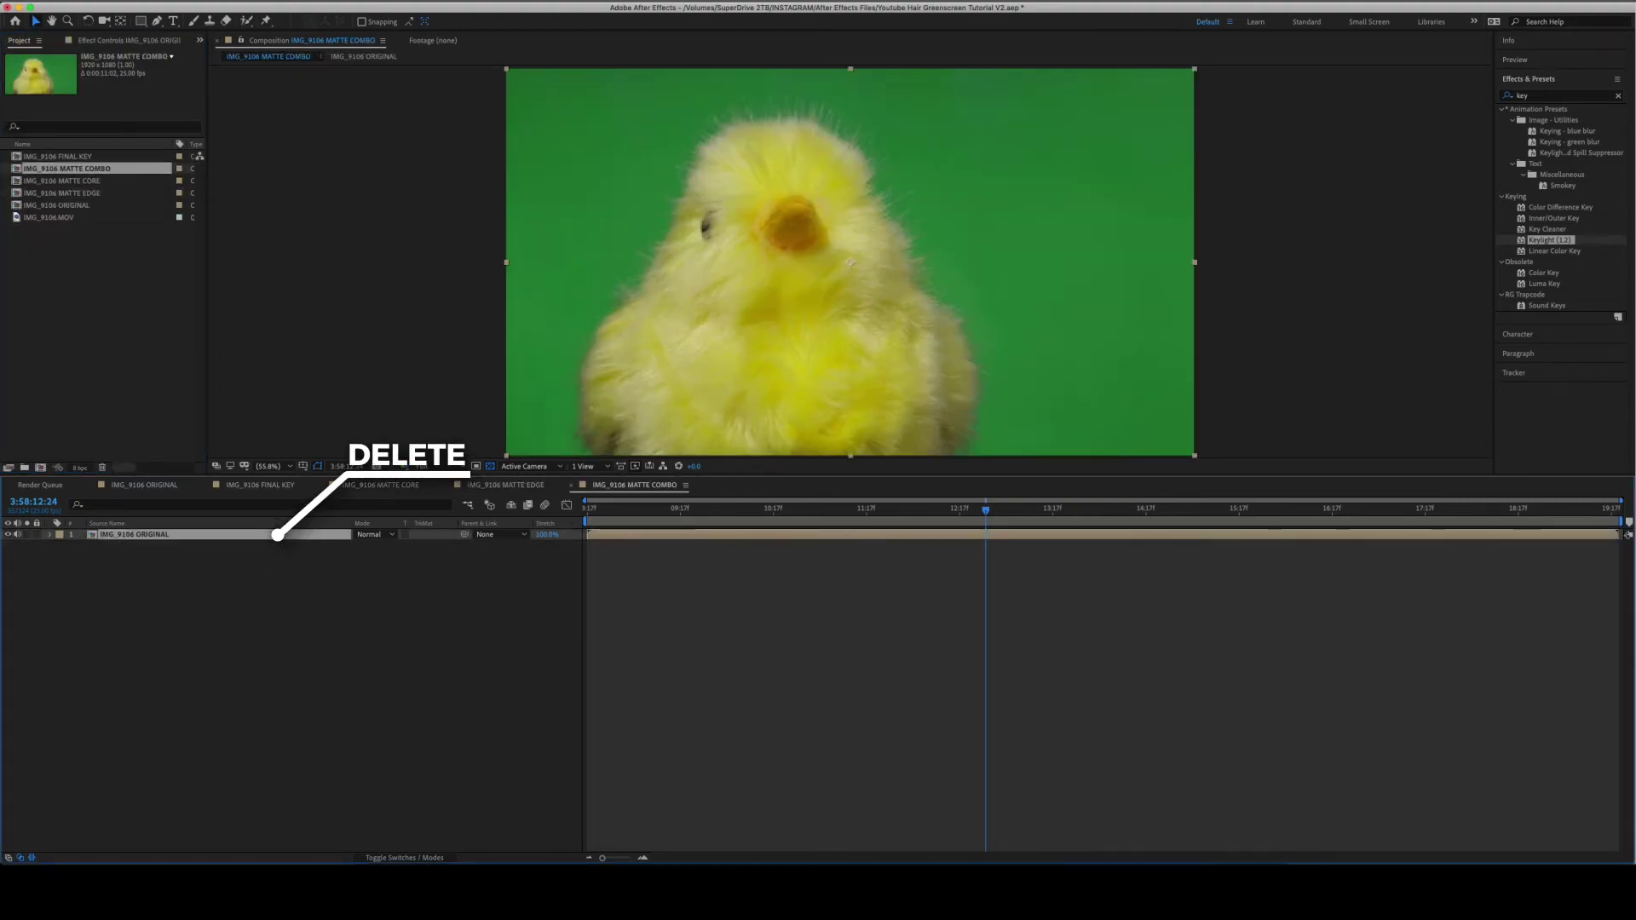
pyautogui.press('Delete')
pyautogui.moveTo(161, 192); pyautogui.dragTo(245, 529)
pyautogui.moveTo(64, 193); pyautogui.dragTo(256, 545)
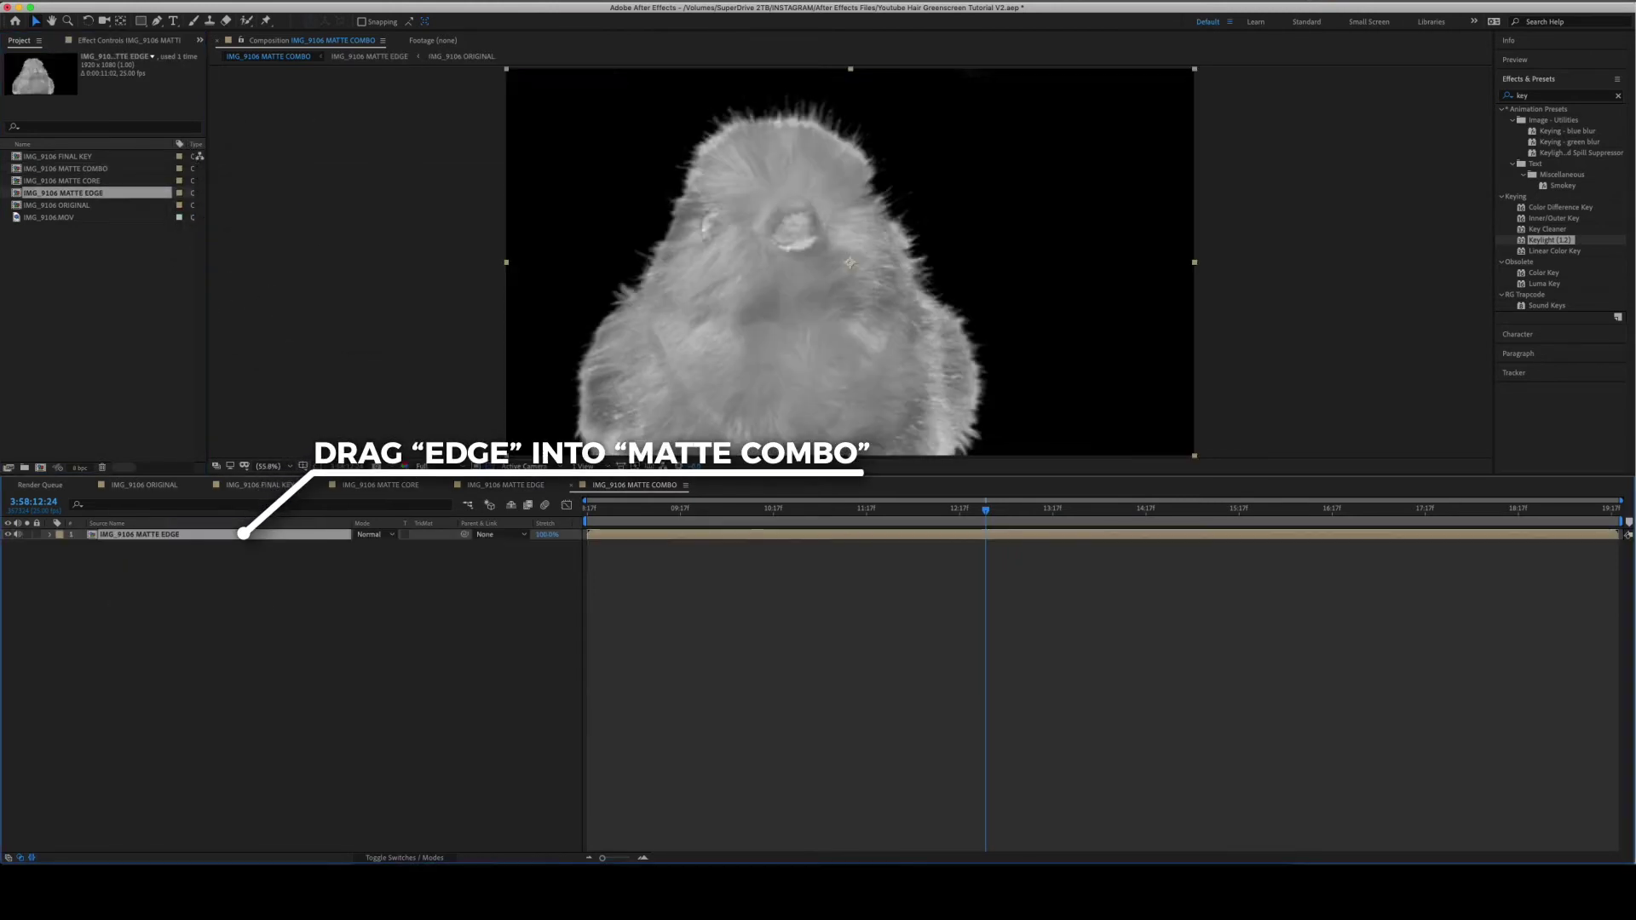
# - Add IMG_9106 MATTE CORE above the MATTE EDGE layer and set its blend mode to Screen
pyautogui.click(64, 181)
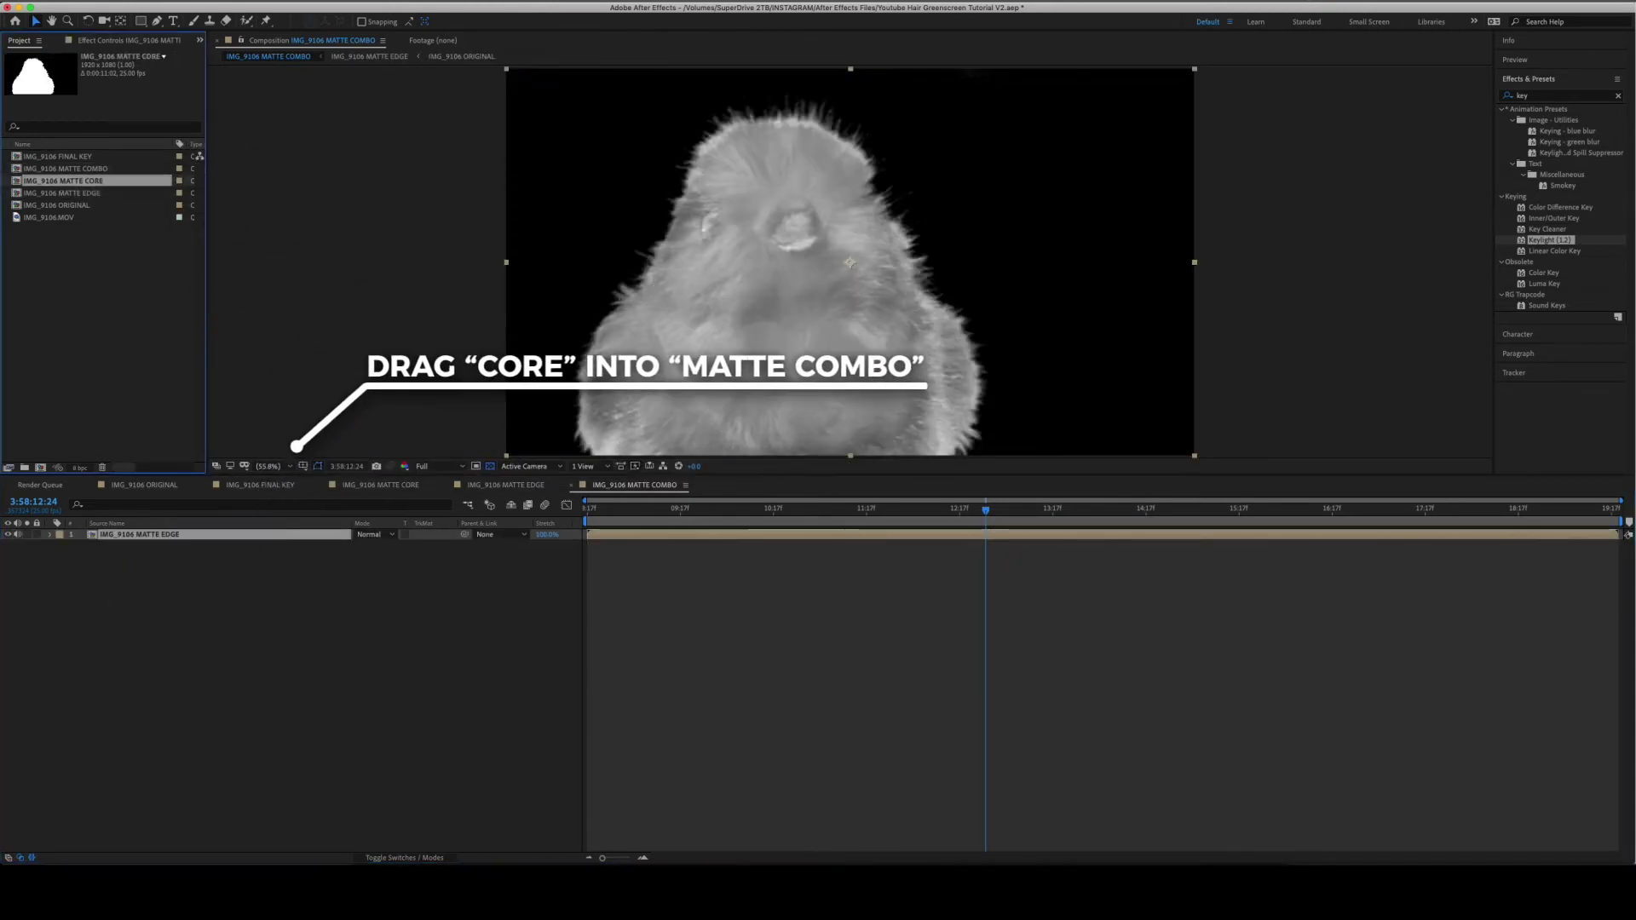
pyautogui.moveTo(64, 180); pyautogui.dragTo(289, 531)
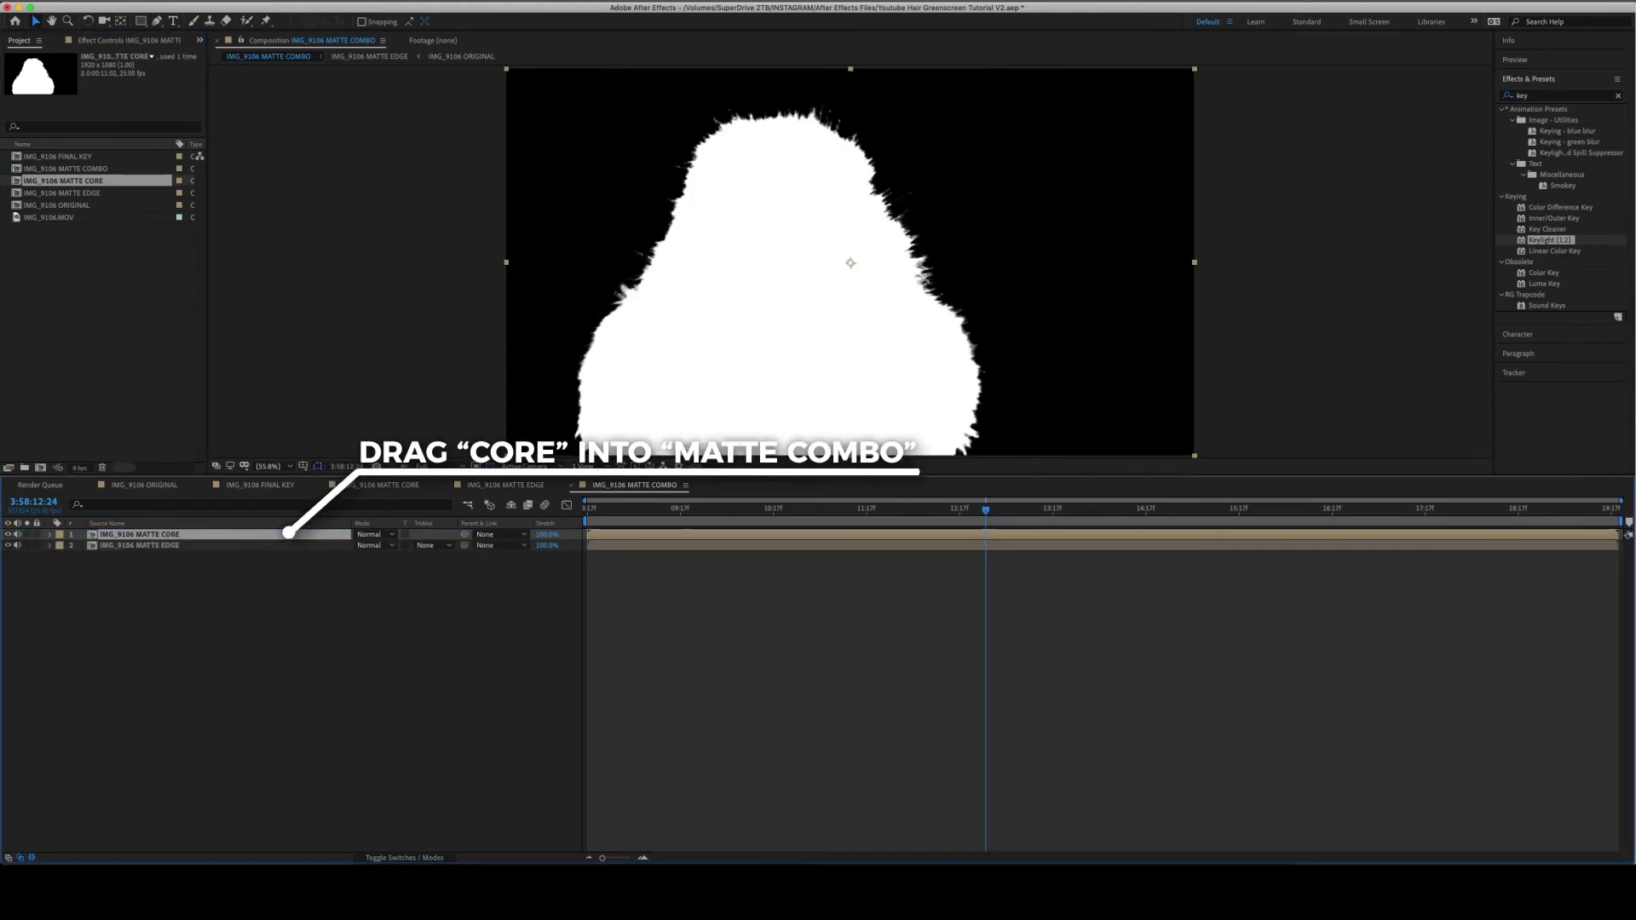
pyautogui.press('F2')
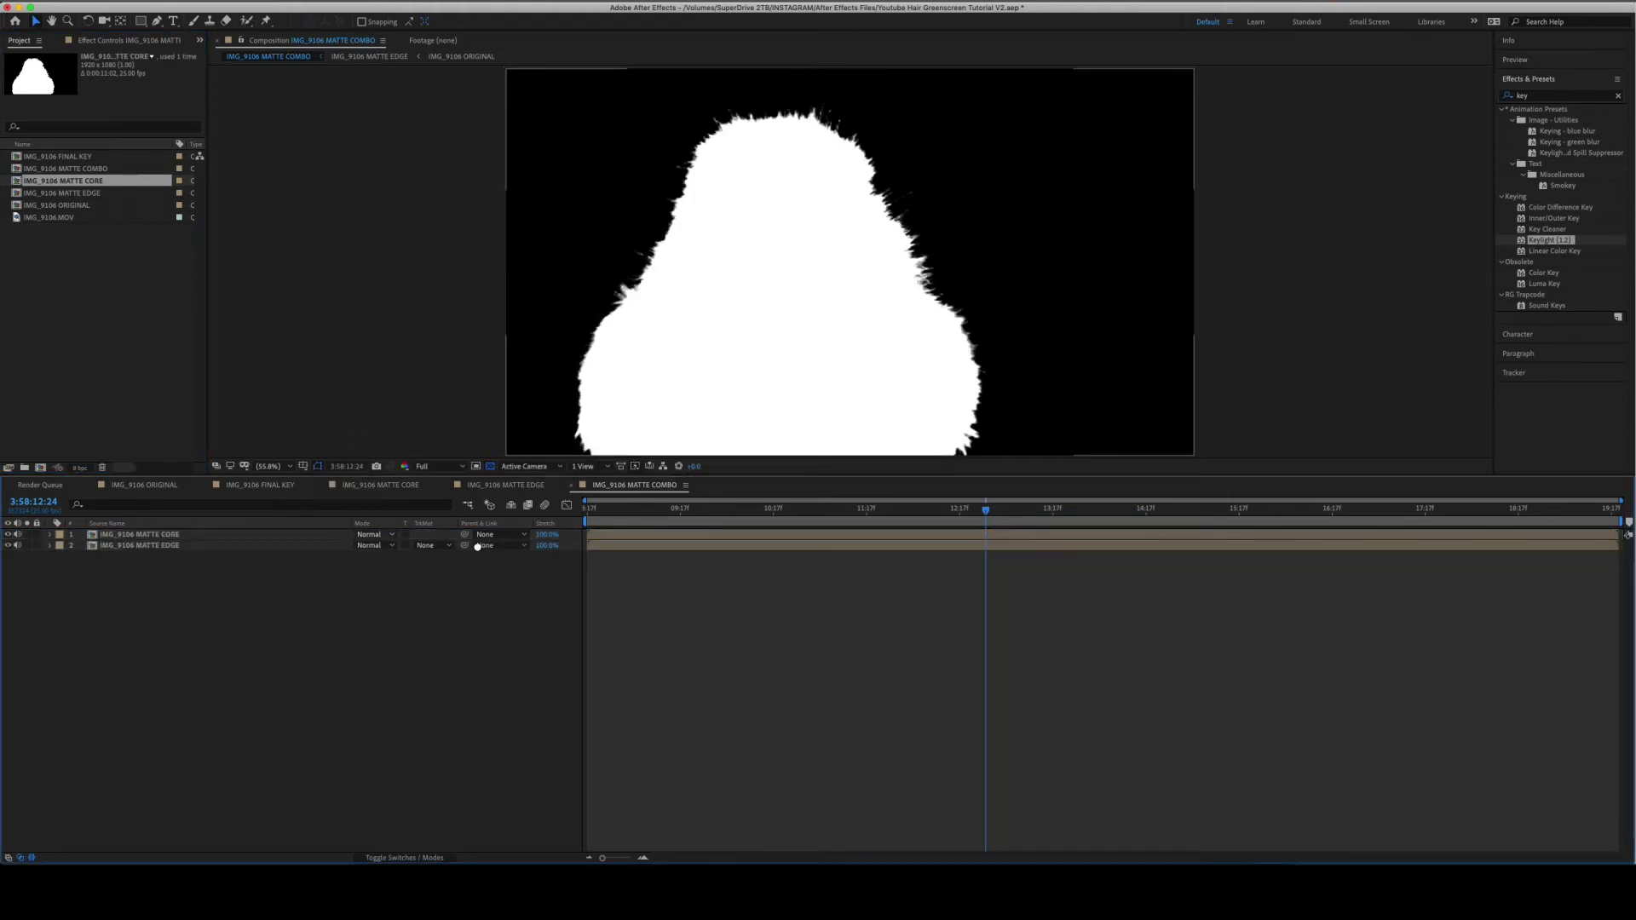
pyautogui.click(373, 535)
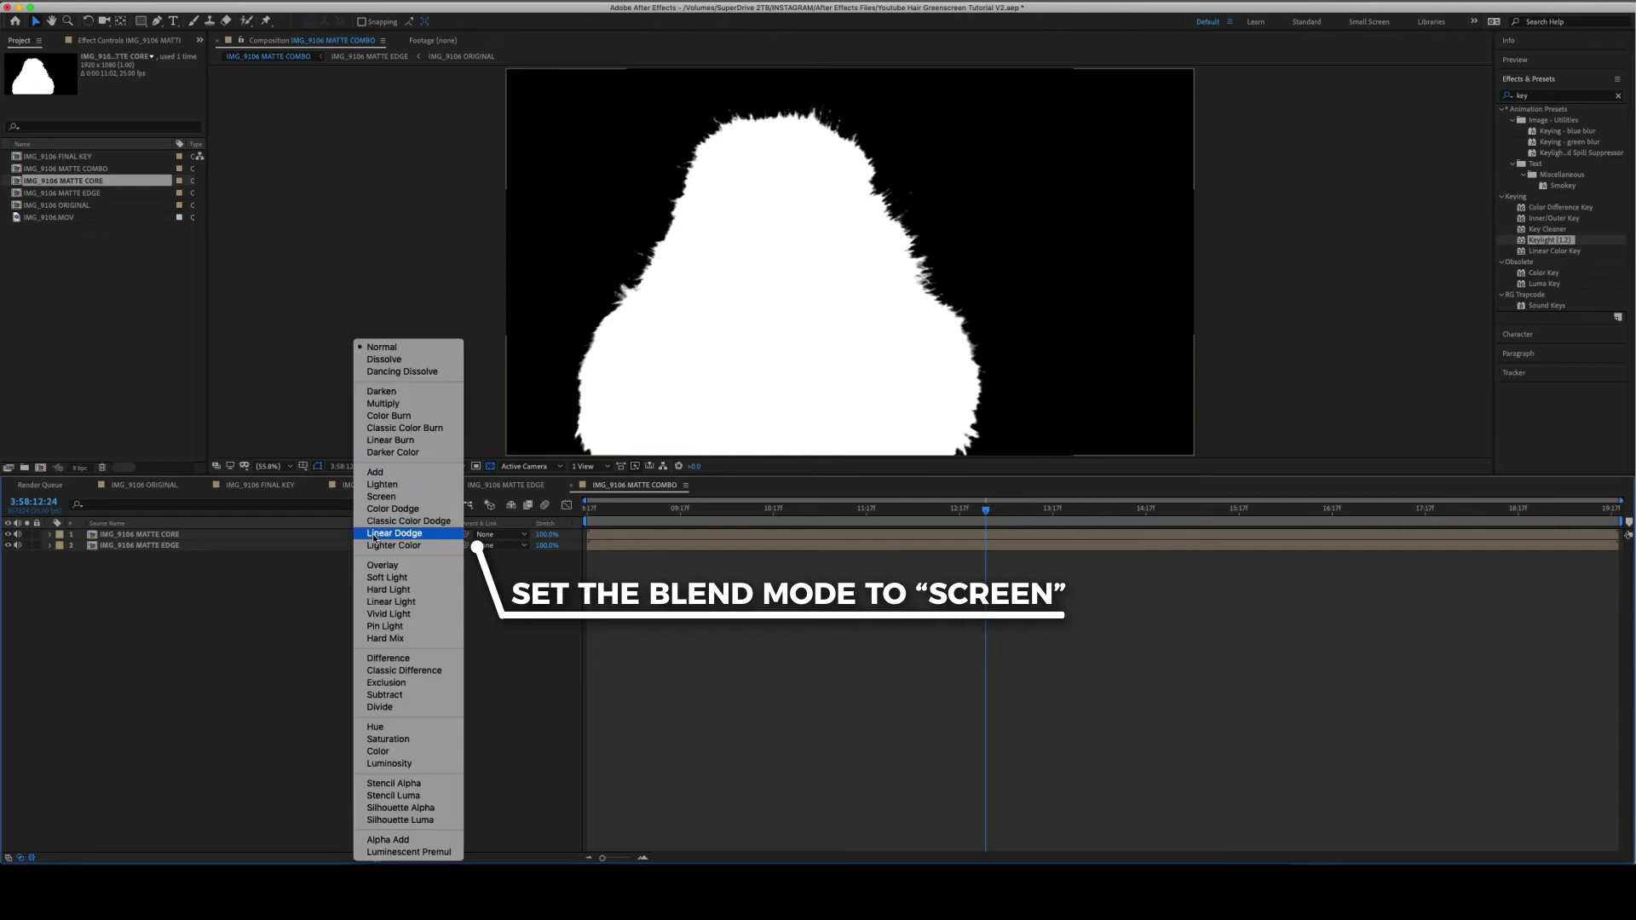
pyautogui.click(378, 496)
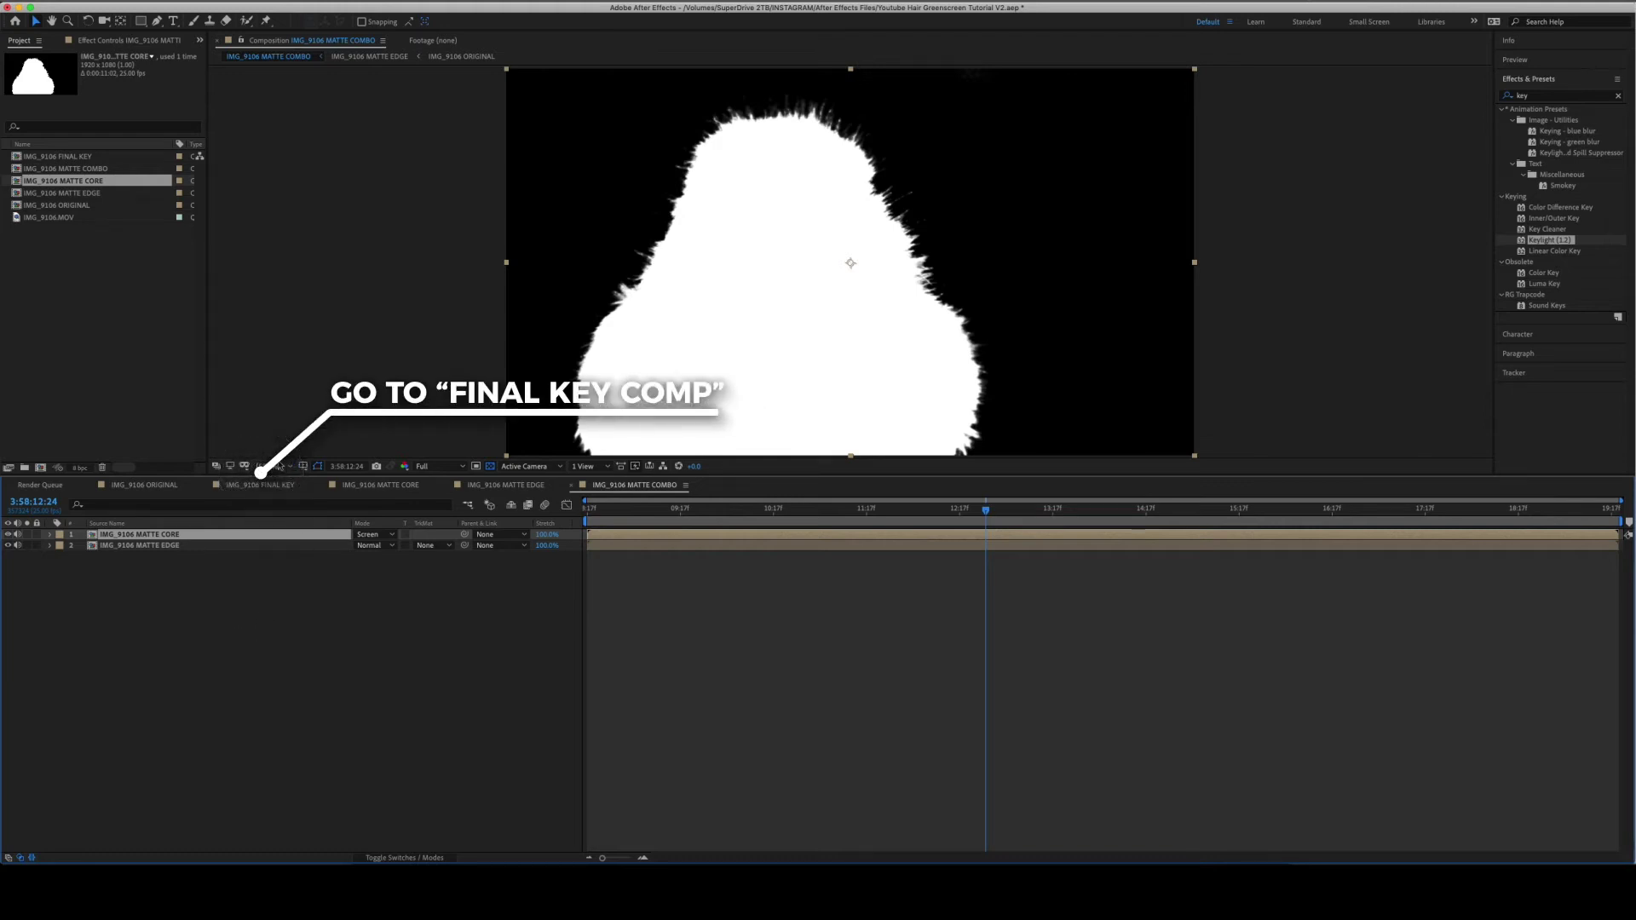
# - In the IMG_9106 FINAL KEY composition, place IMG_9106 MATTE COMBO above IMG_9106 ORIGINAL and set ORIGINAL's track matte to Luma Matte
pyautogui.click(272, 489)
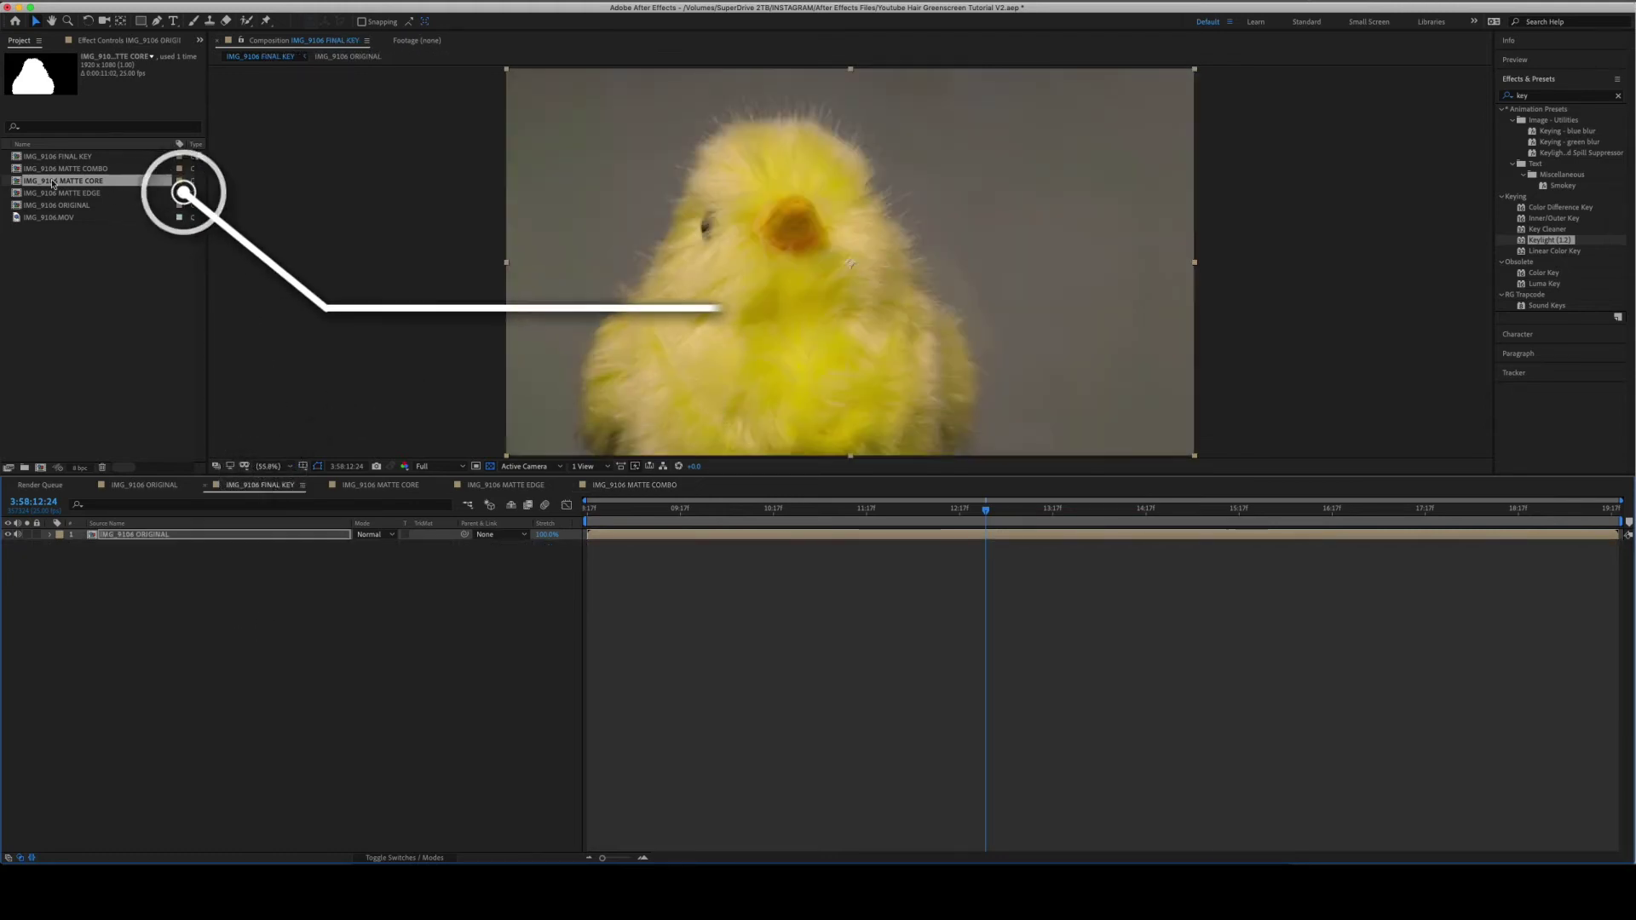
pyautogui.moveTo(52, 170); pyautogui.dragTo(174, 537)
pyautogui.click(184, 546)
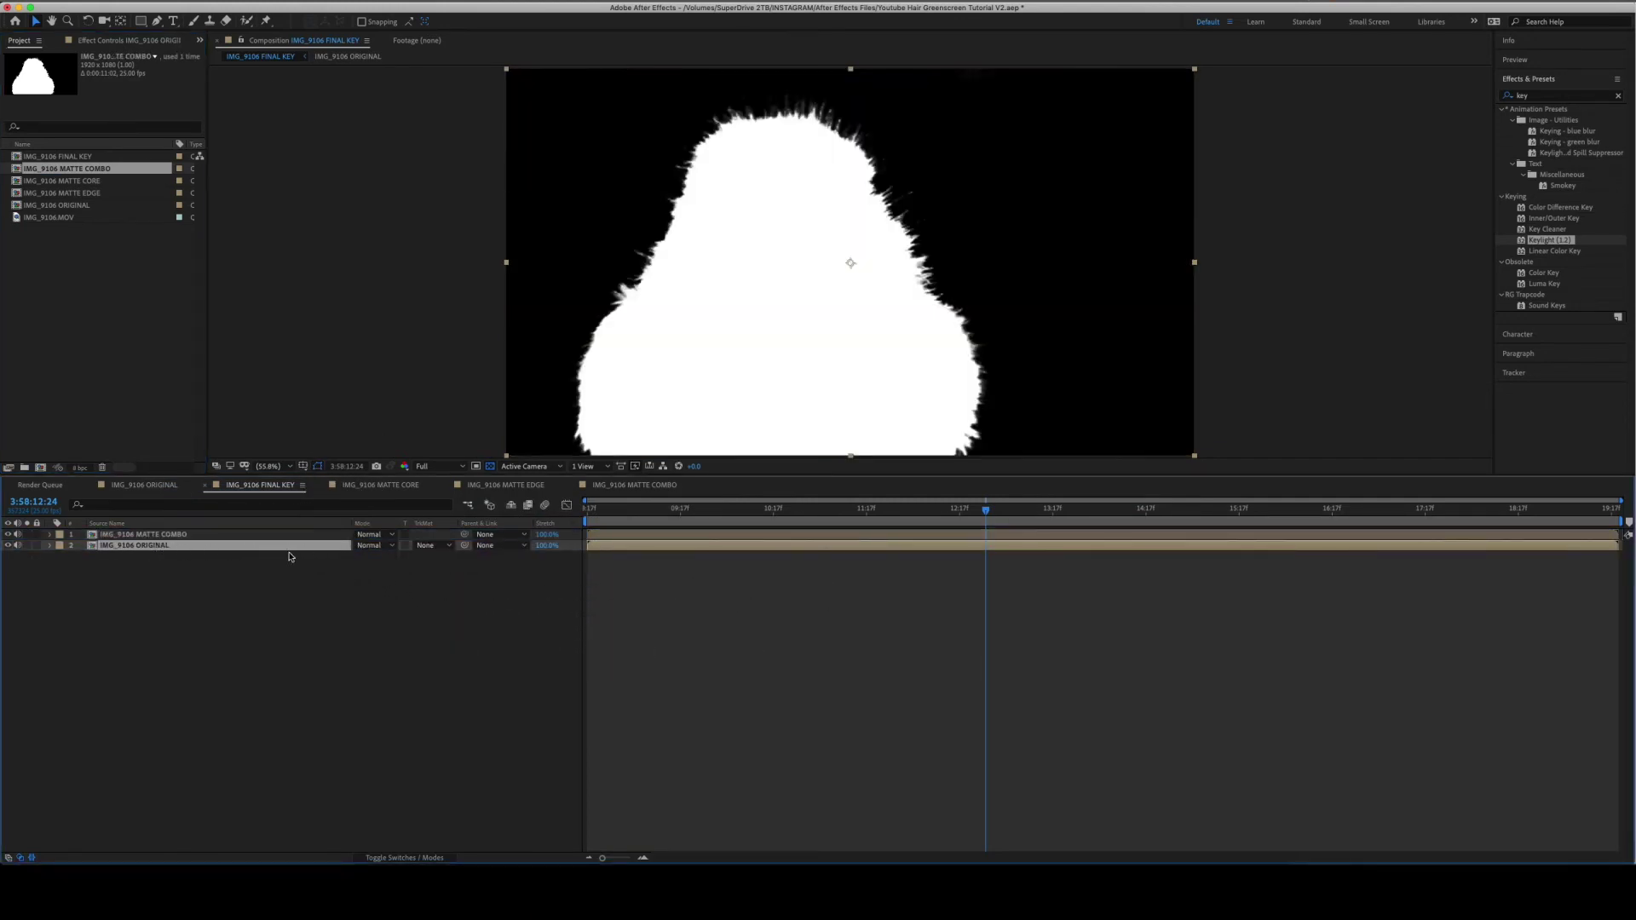
pyautogui.click(433, 546)
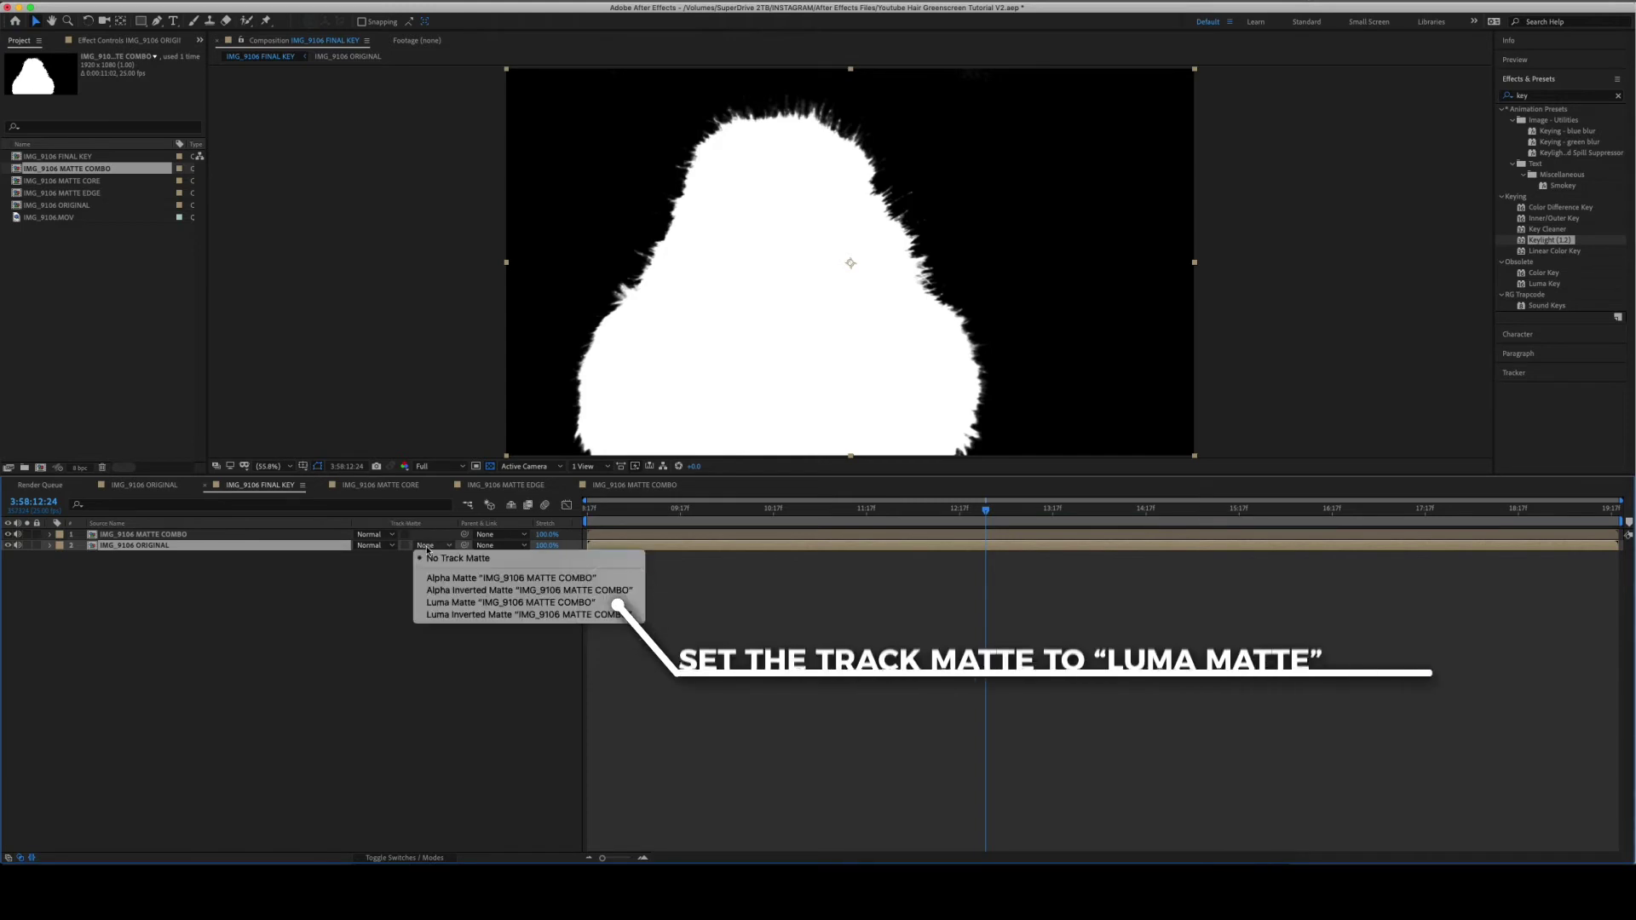
pyautogui.click(449, 603)
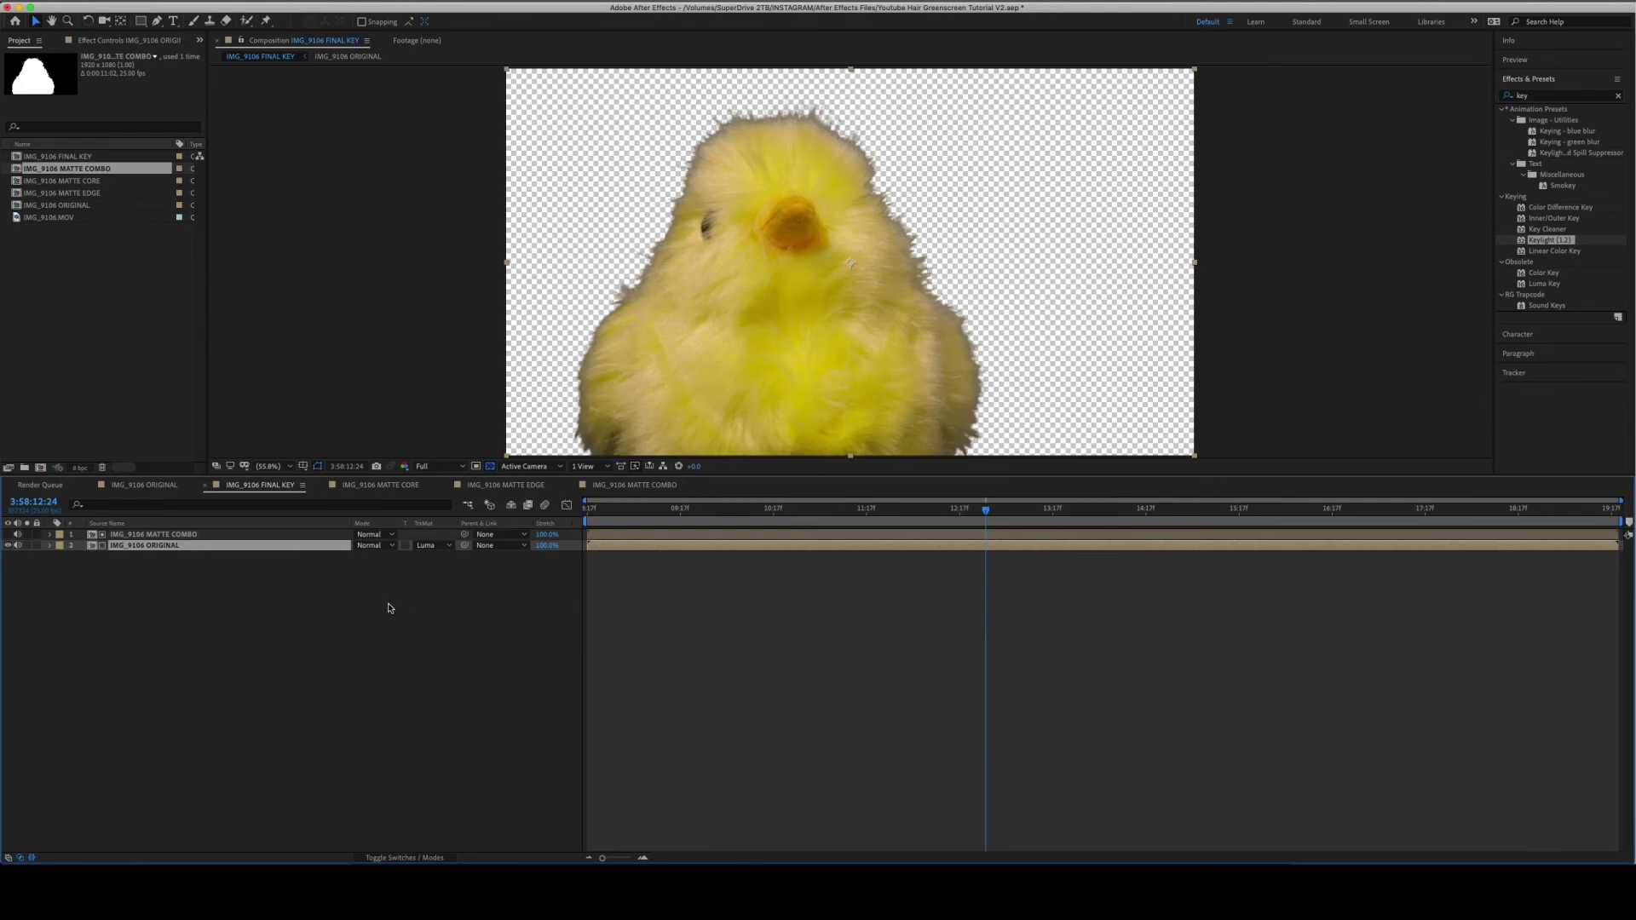
pyautogui.click(268, 590)
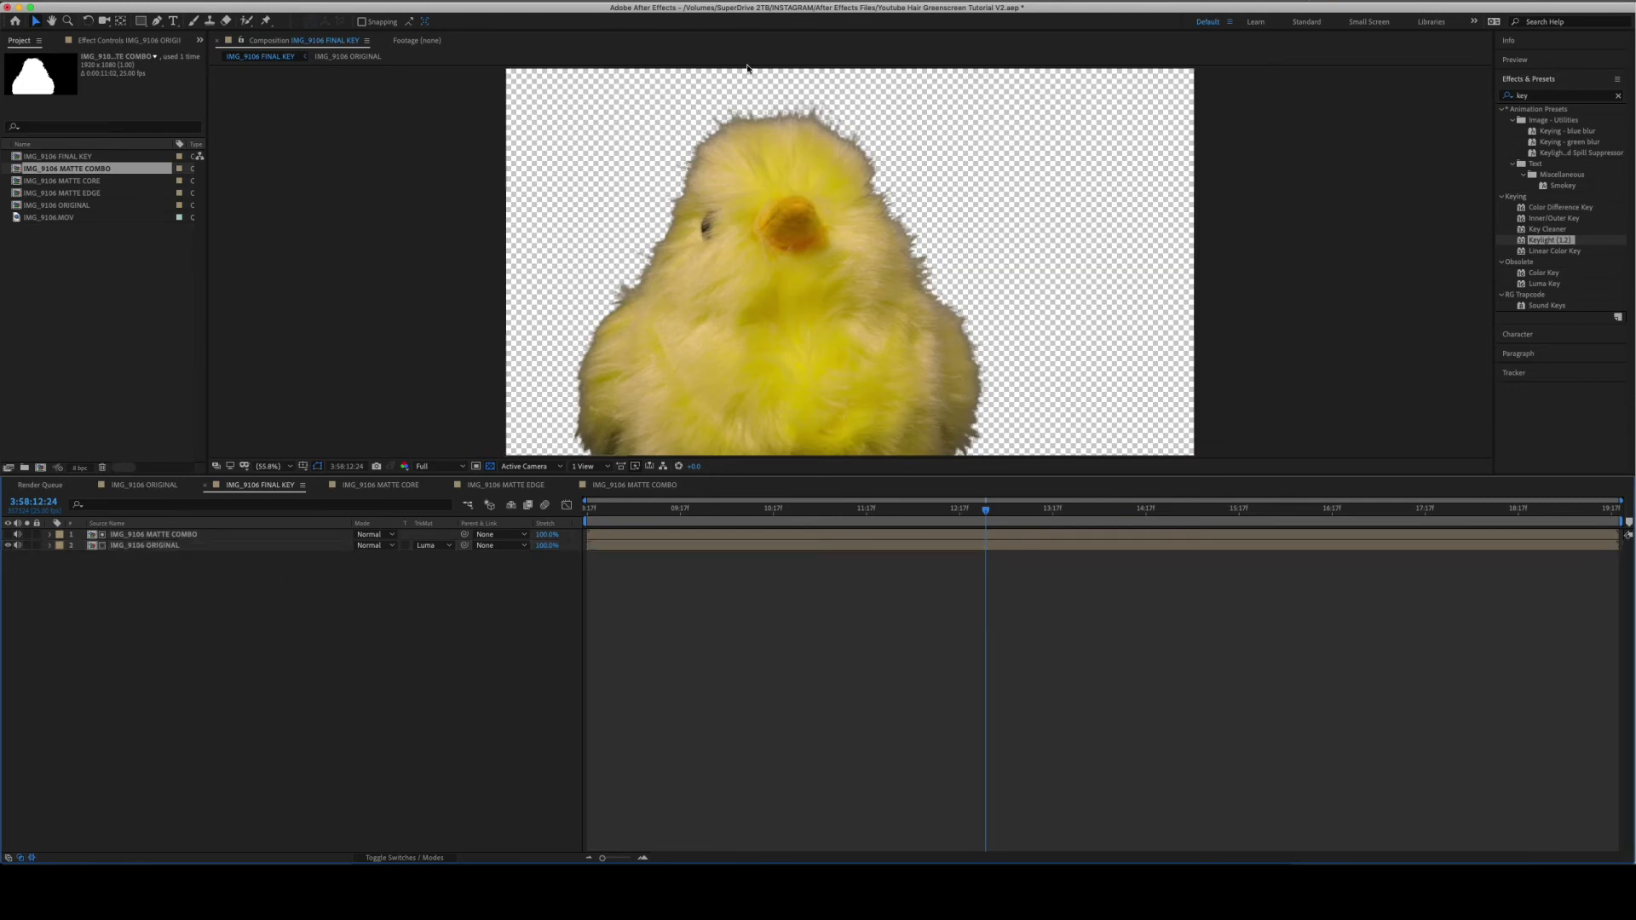
pyautogui.click(9, 534)
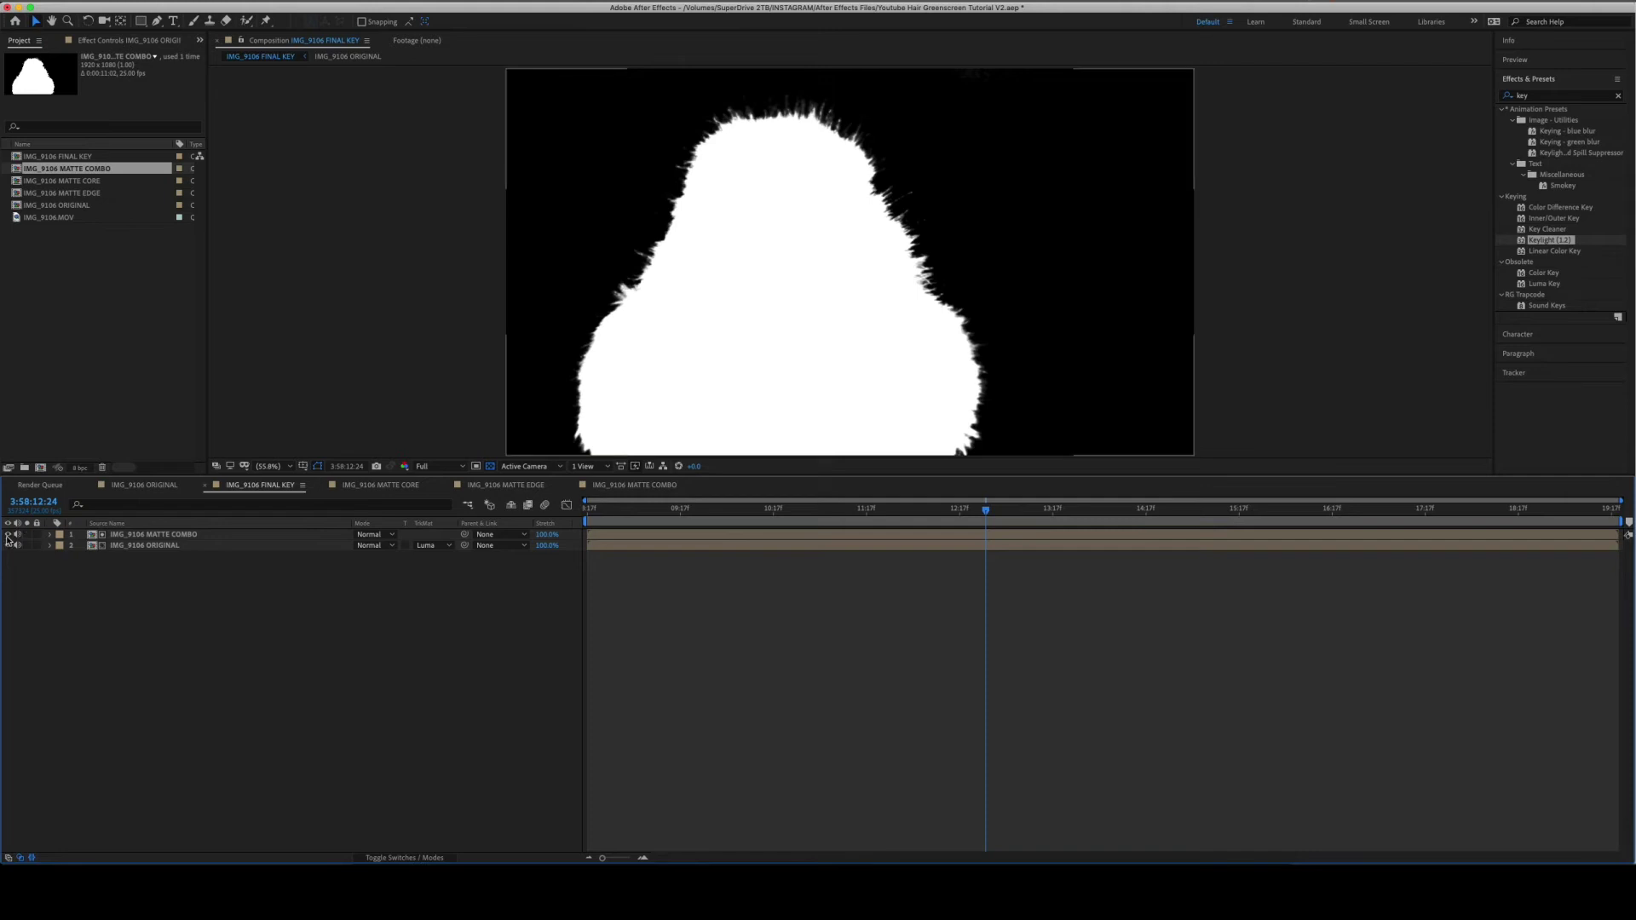
pyautogui.click(9, 535)
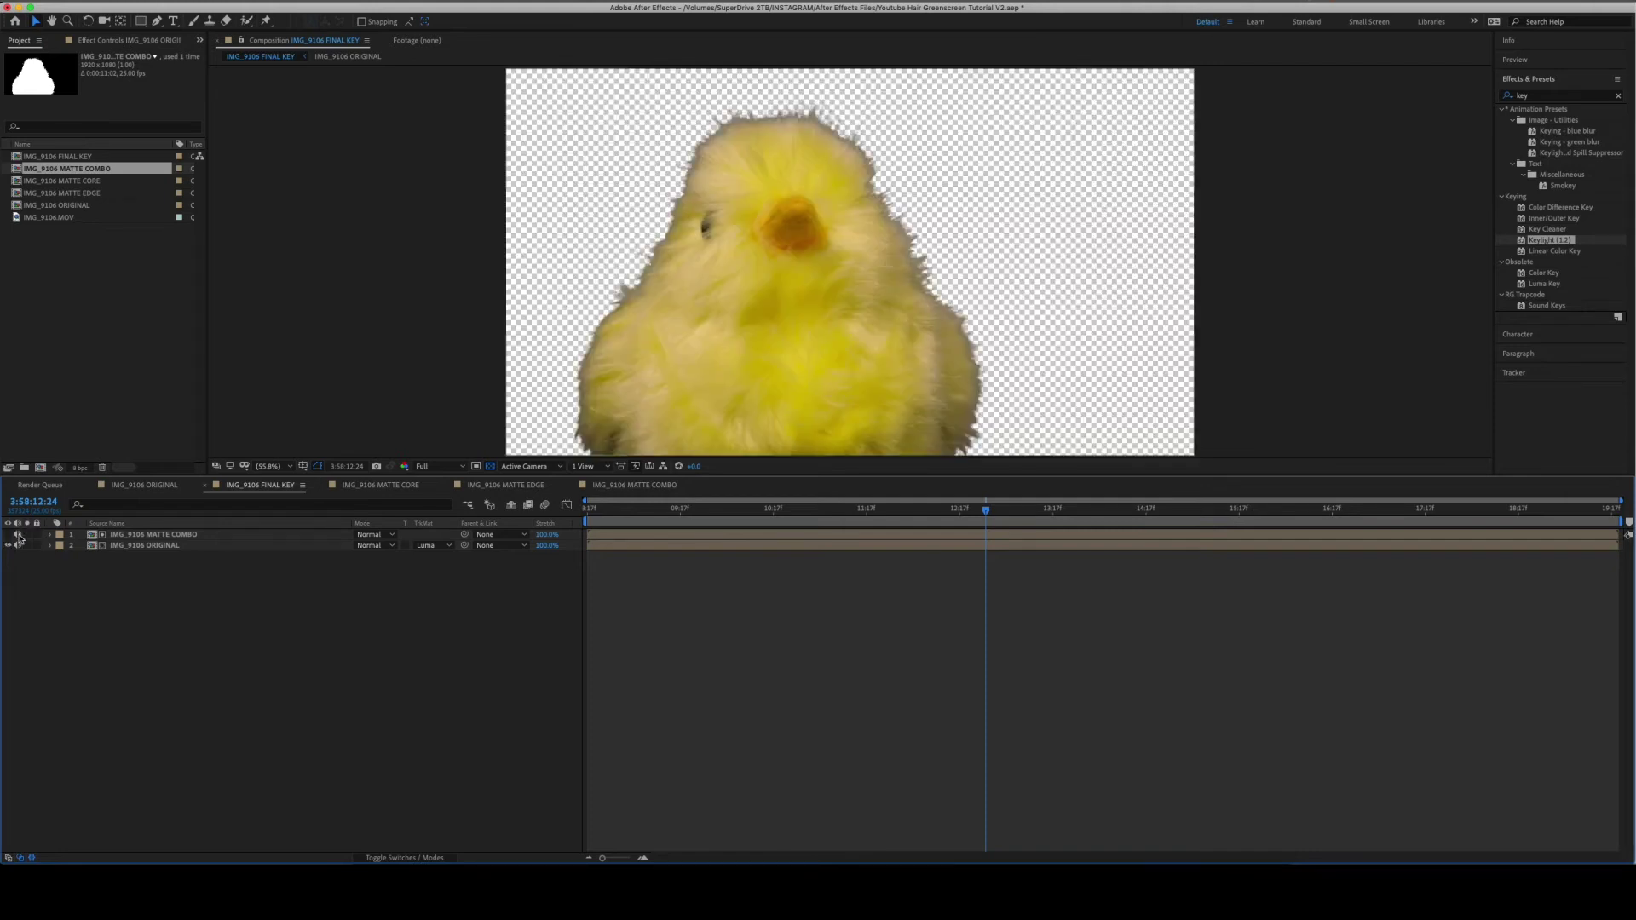
# - Create a black 1920 x 1080 px solid and place it behind the keyed chick layer in the FINAL KEY composition
pyautogui.rightClick(223, 665)
pyautogui.moveTo(237, 670)
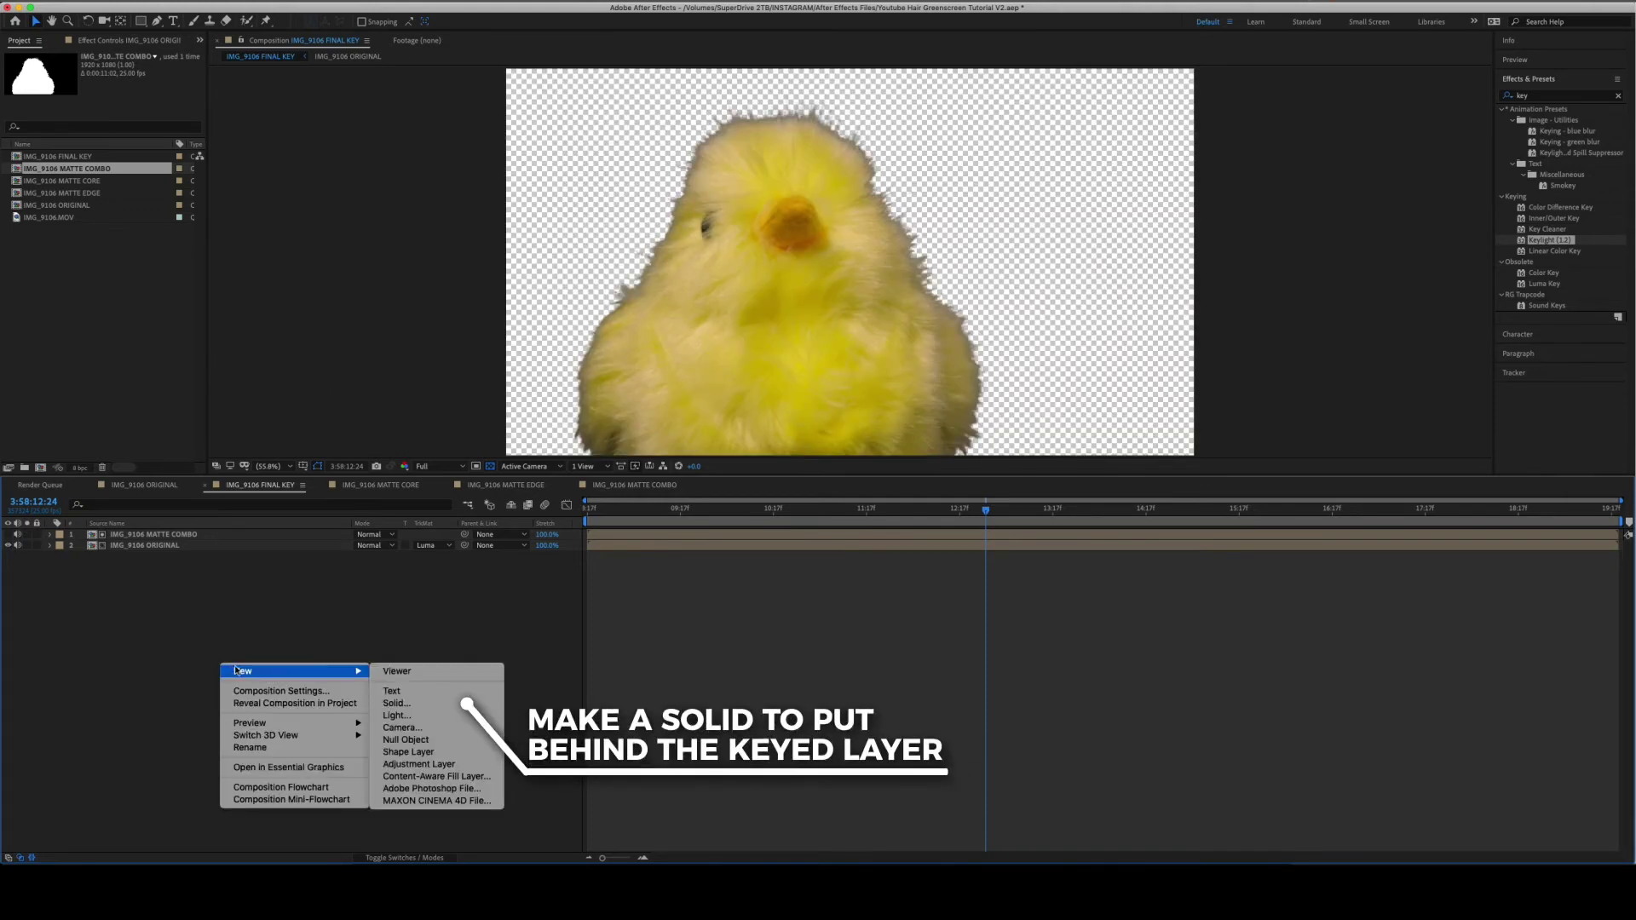
pyautogui.click(396, 703)
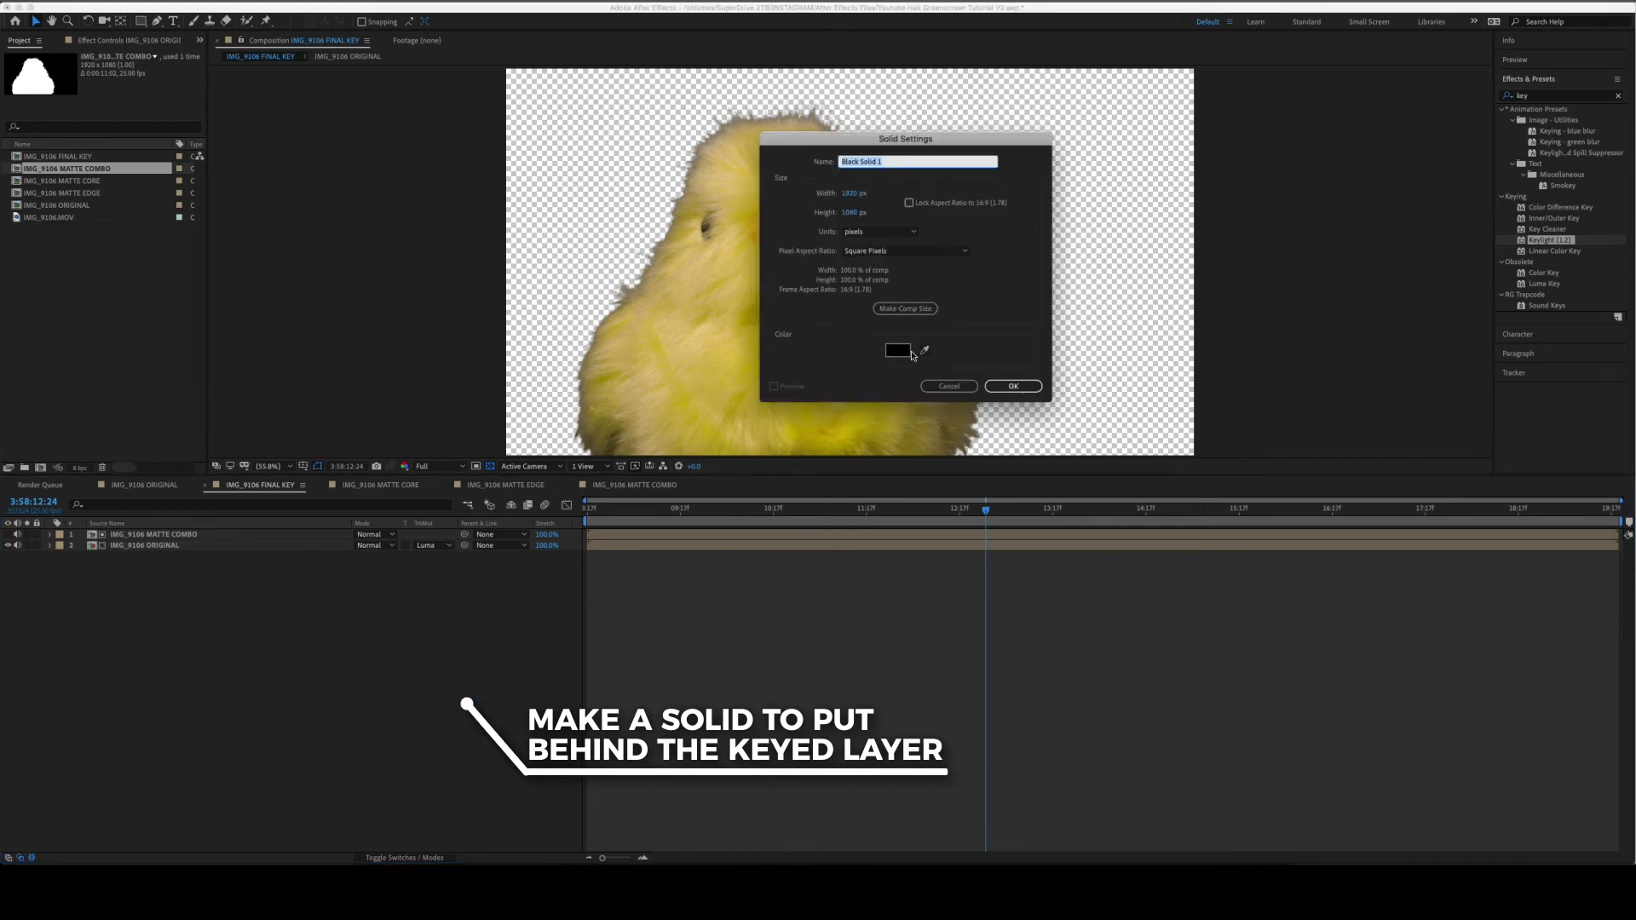
pyautogui.click(1013, 386)
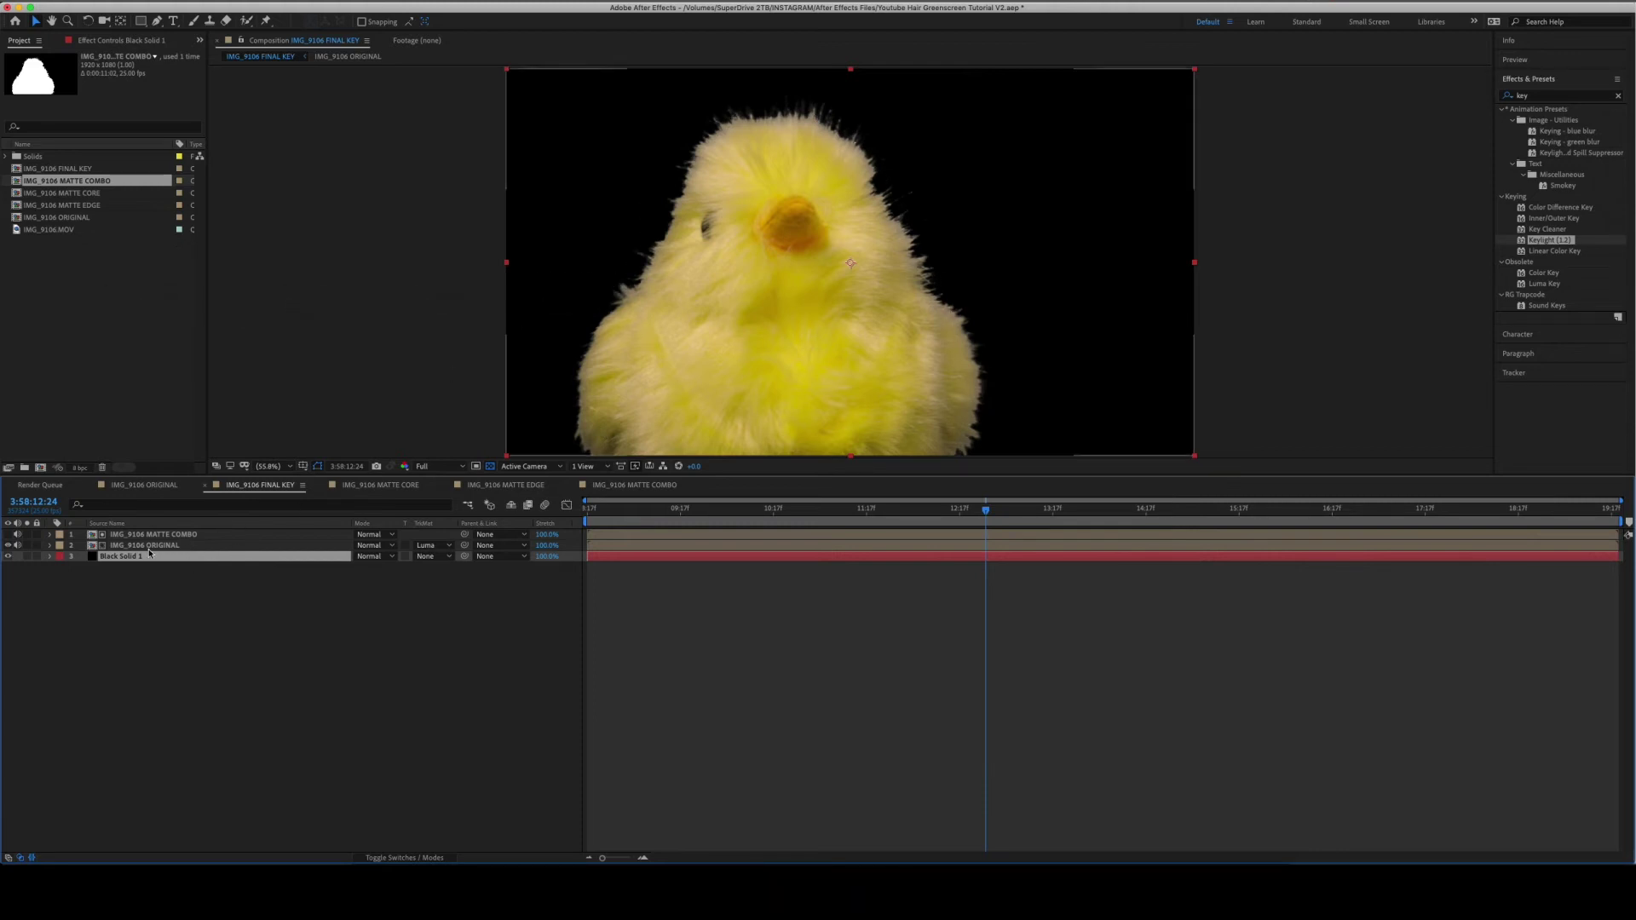
# - Open a second composition viewer showing IMG_9106 FINAL KEY beside the existing one
pyautogui.click(348, 210)
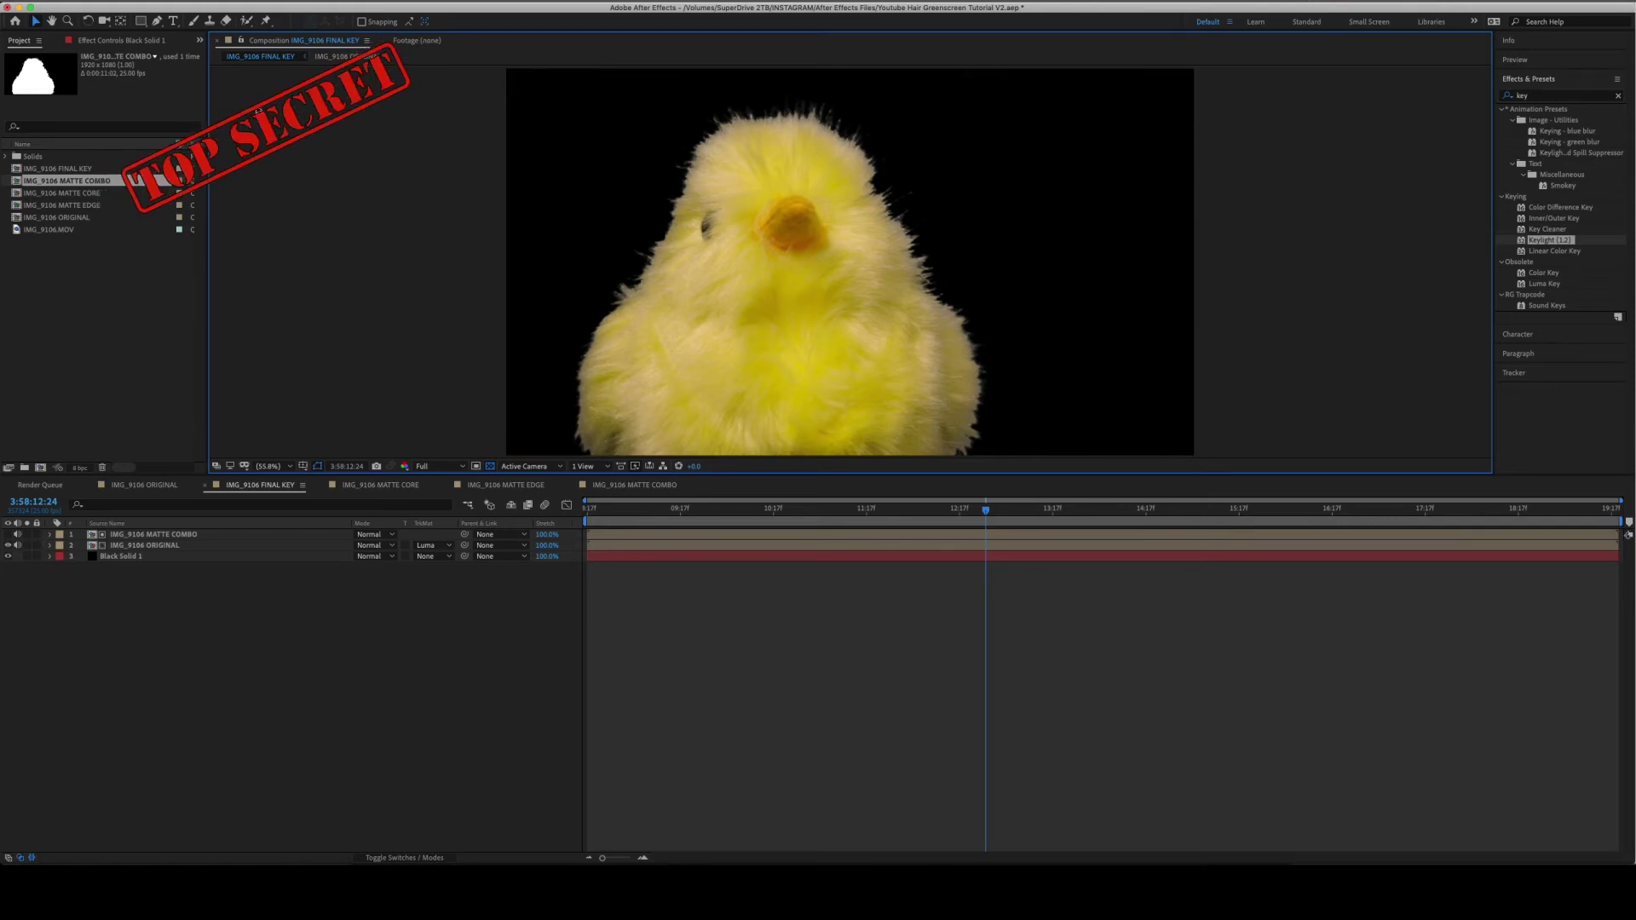
pyautogui.click(369, 2)
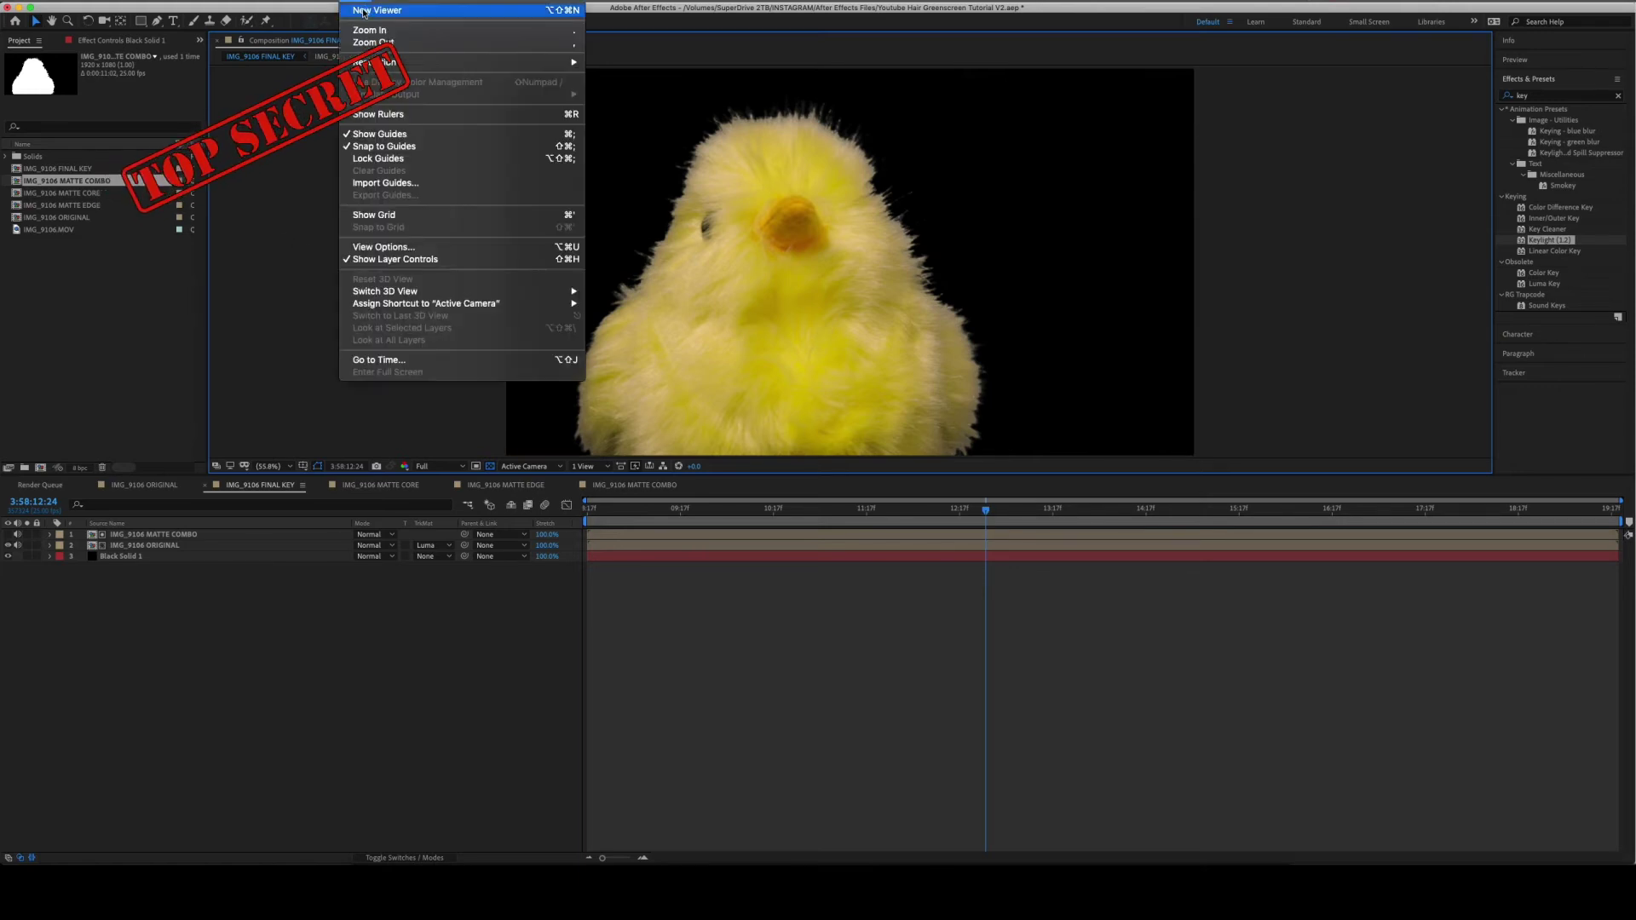
pyautogui.click(365, 8)
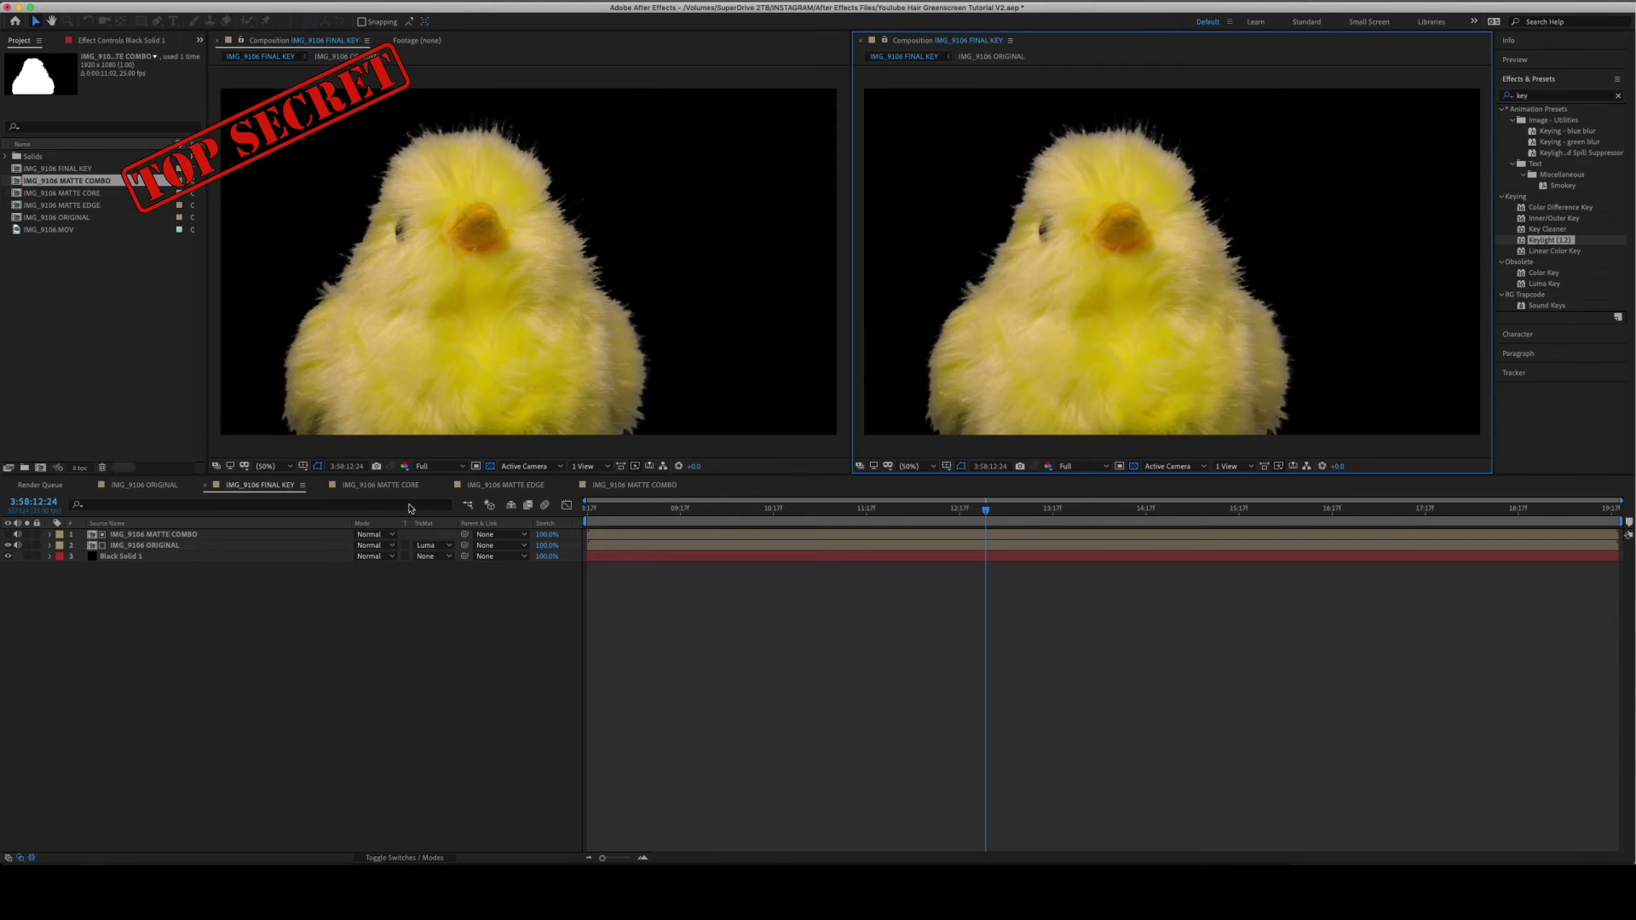
# - Open the IMG_9106 MATTE CORE composition and set its Keylight Screen Shrink/Grow to -26.4 and Screen Softness to 36.2
pyautogui.click(401, 485)
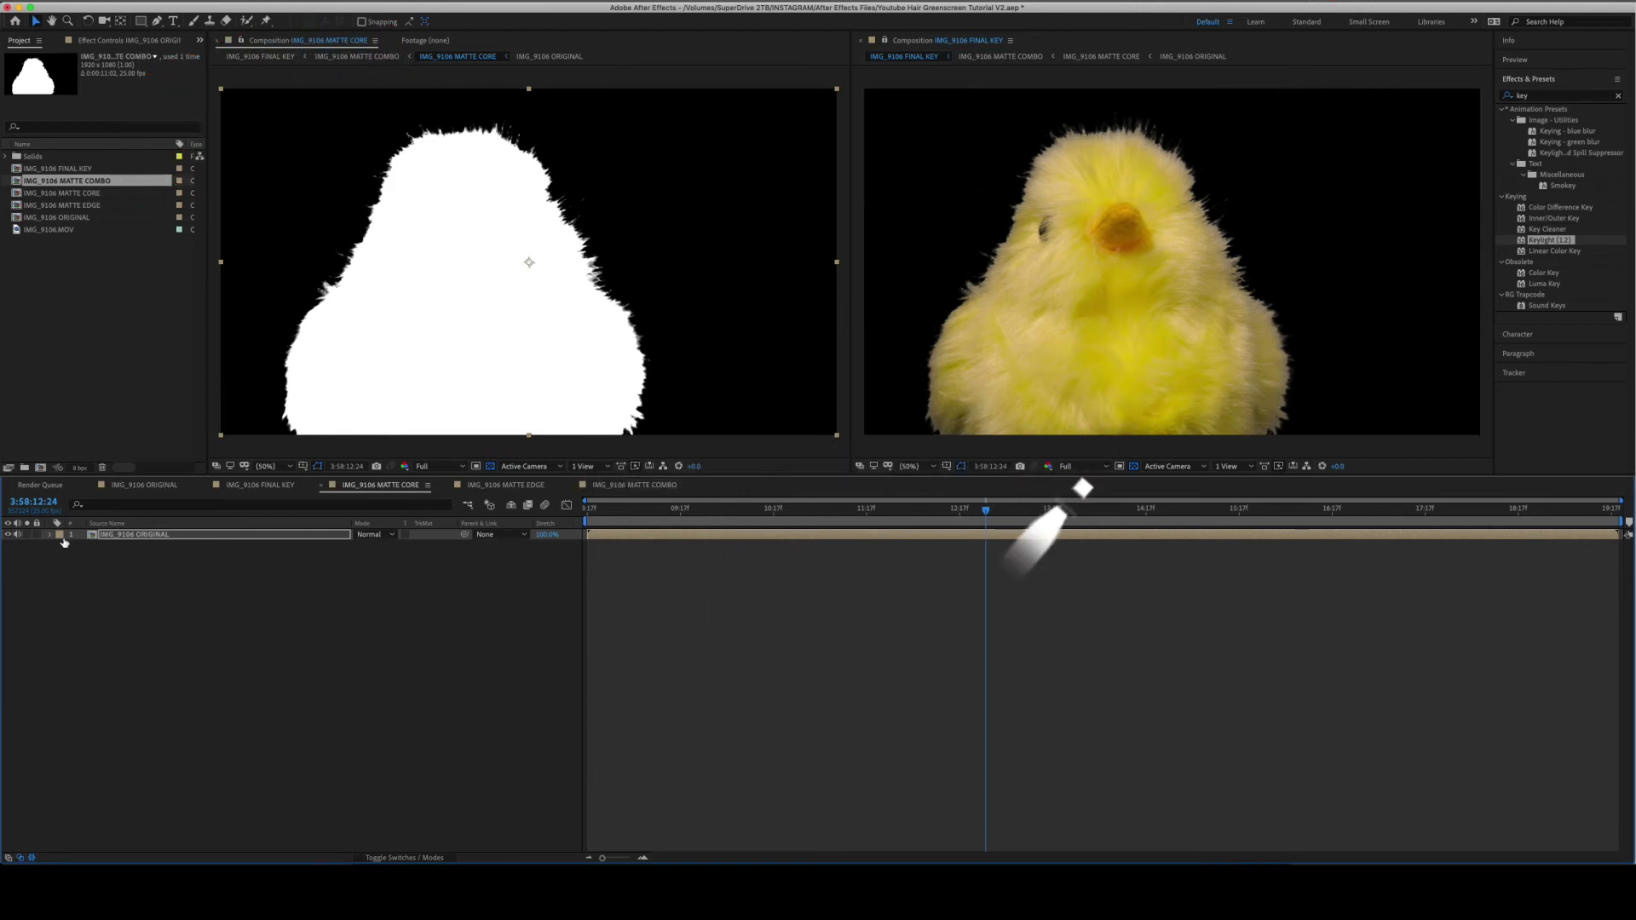
pyautogui.click(100, 41)
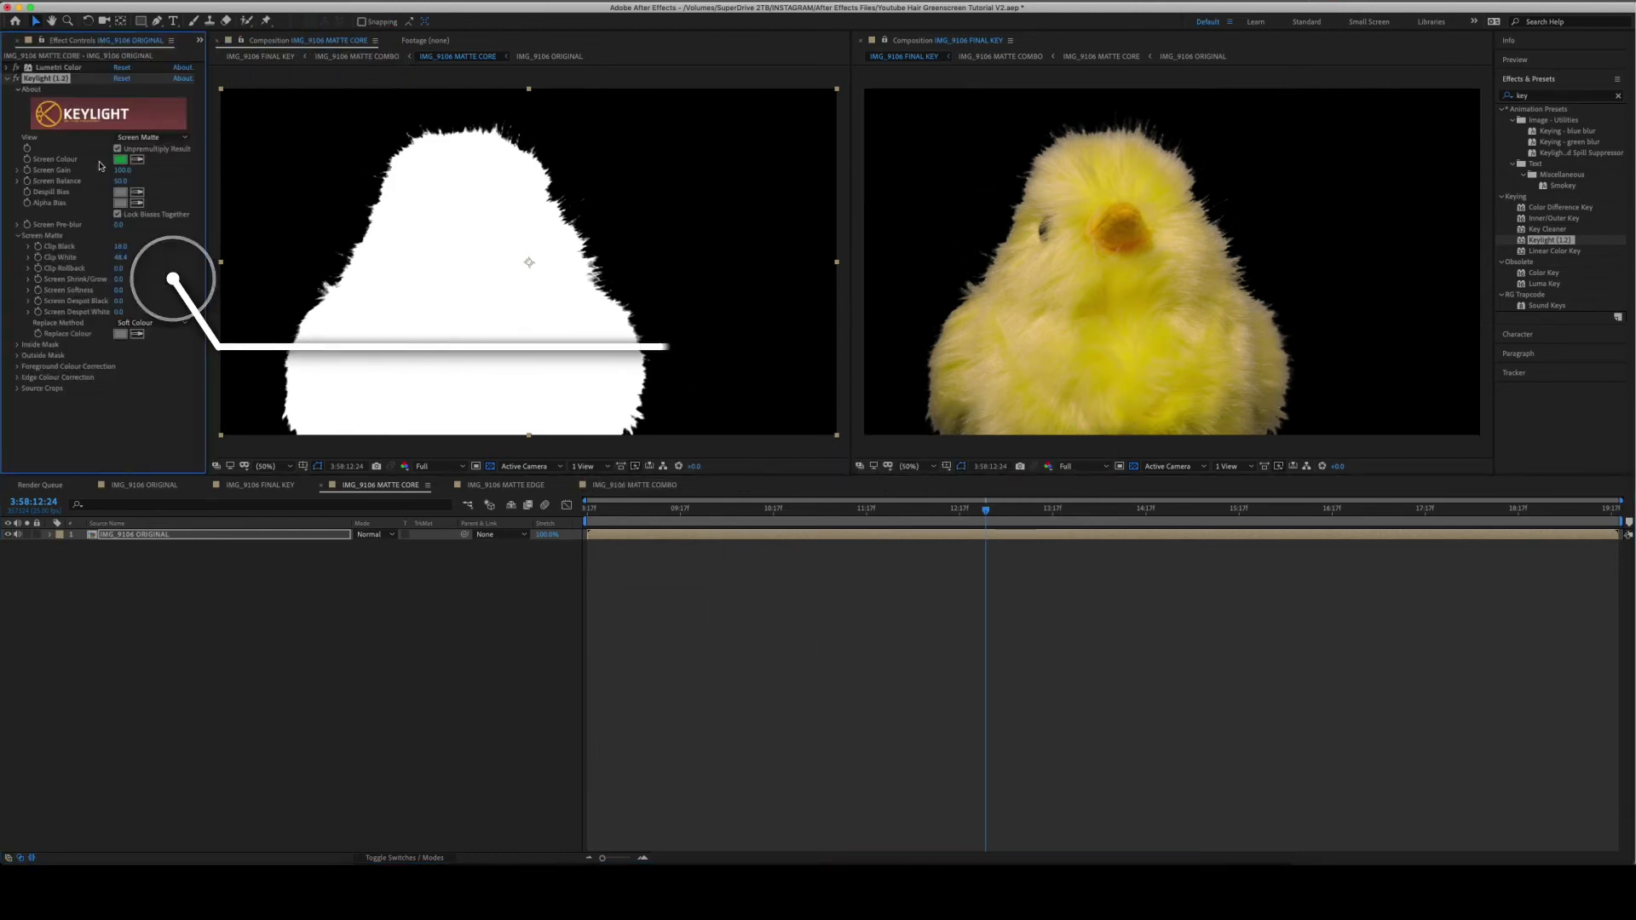
pyautogui.moveTo(118, 280)
pyautogui.mouseDown()
pyautogui.moveTo(31, 283)
pyautogui.moveTo(110, 290)
pyautogui.moveTo(89, 294)
pyautogui.mouseUp()
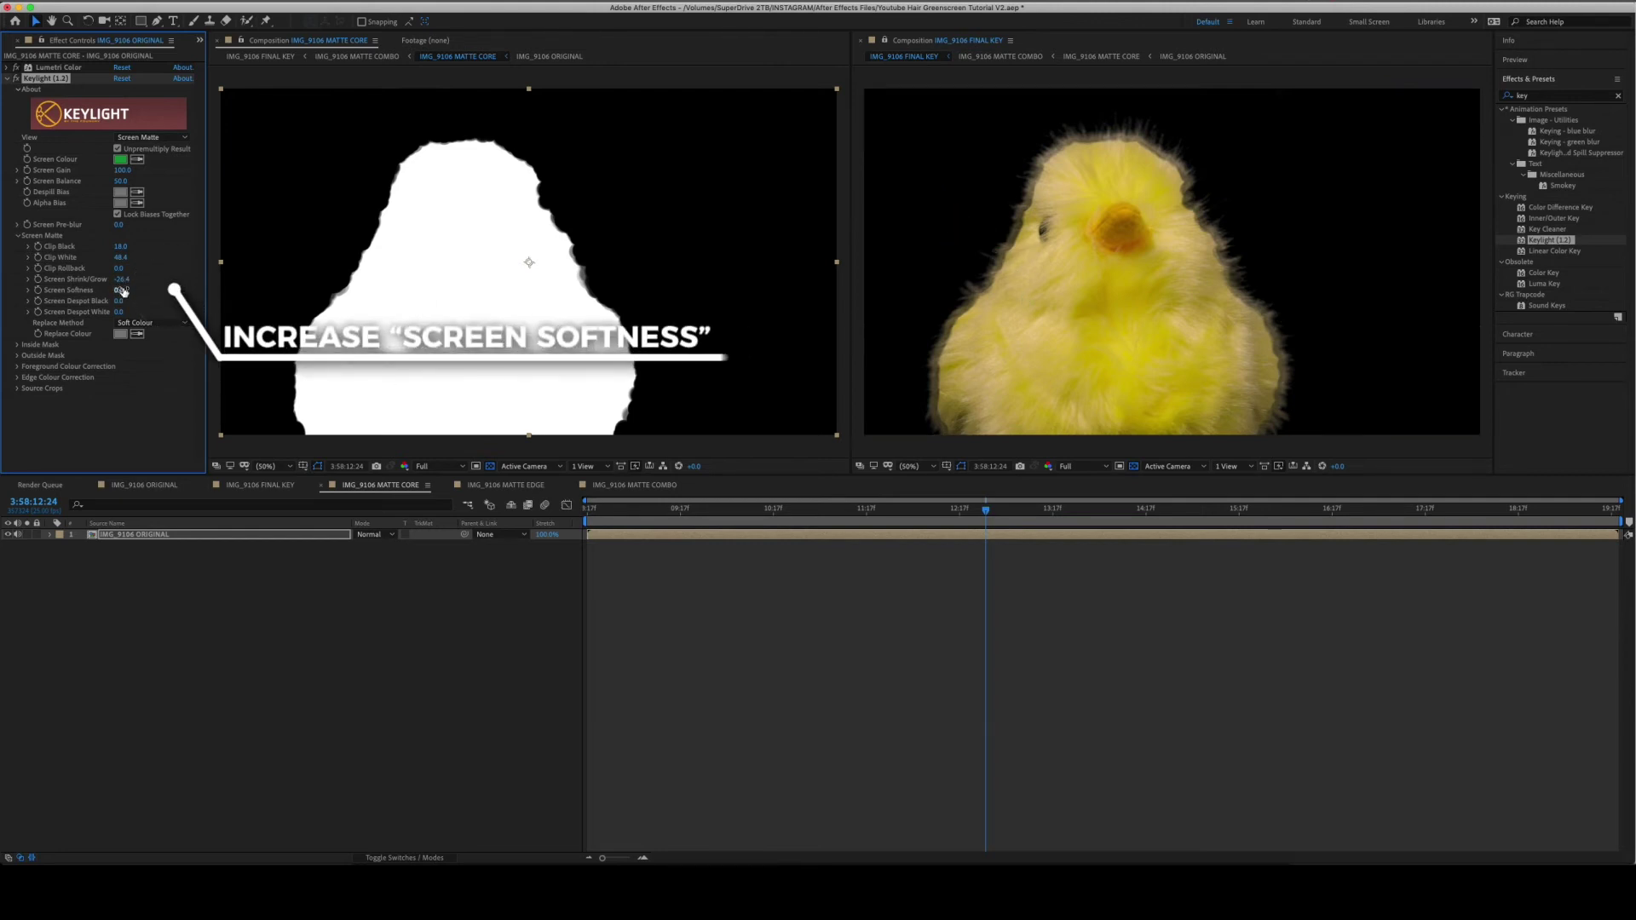
pyautogui.moveTo(122, 289); pyautogui.dragTo(236, 287)
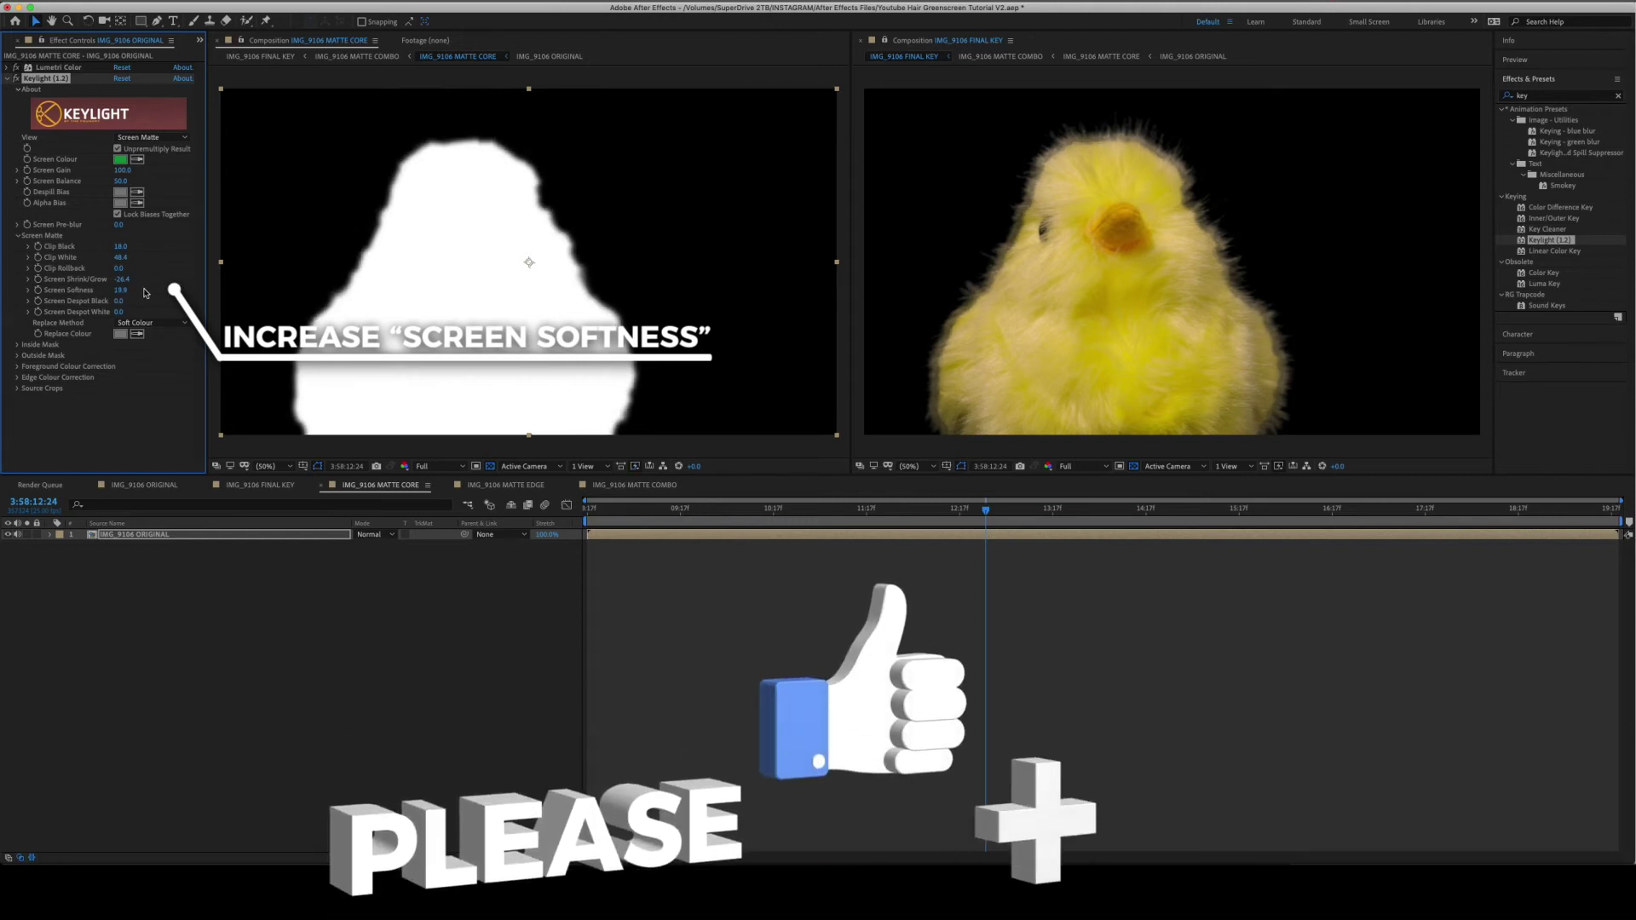
pyautogui.moveTo(121, 290); pyautogui.dragTo(145, 295)
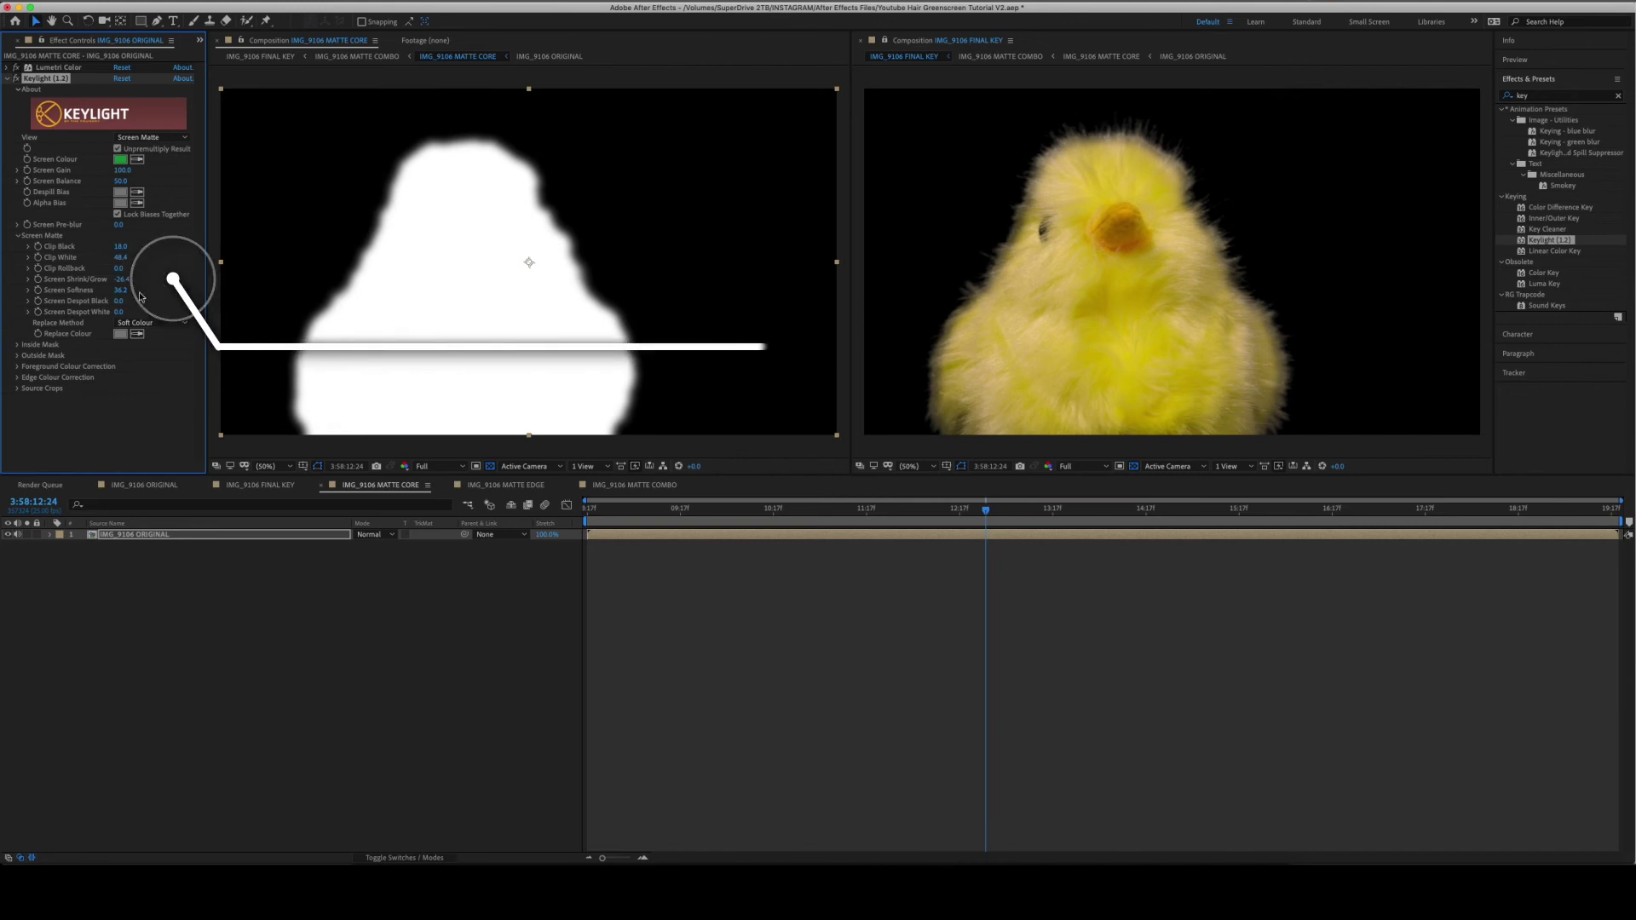
# - Refine the MATTE CORE edge by raising Keylight's Screen Shrink/Grow to -8.0 and Screen Softness to 38.2
pyautogui.moveTo(122, 279); pyautogui.dragTo(137, 278)
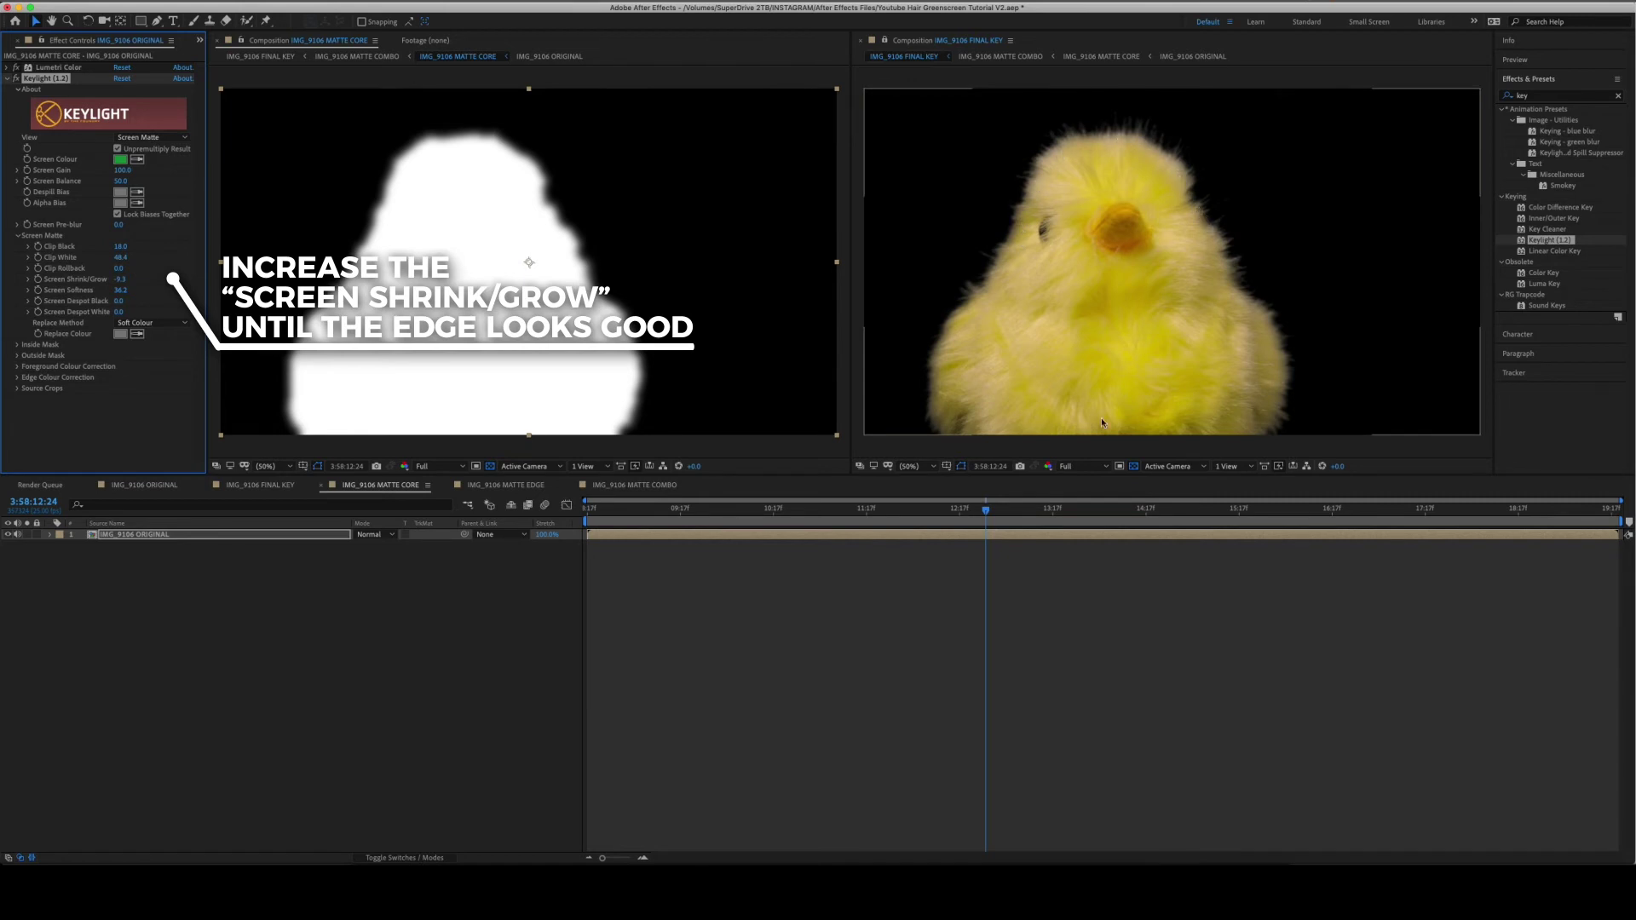
pyautogui.moveTo(1001, 510); pyautogui.dragTo(1177, 509)
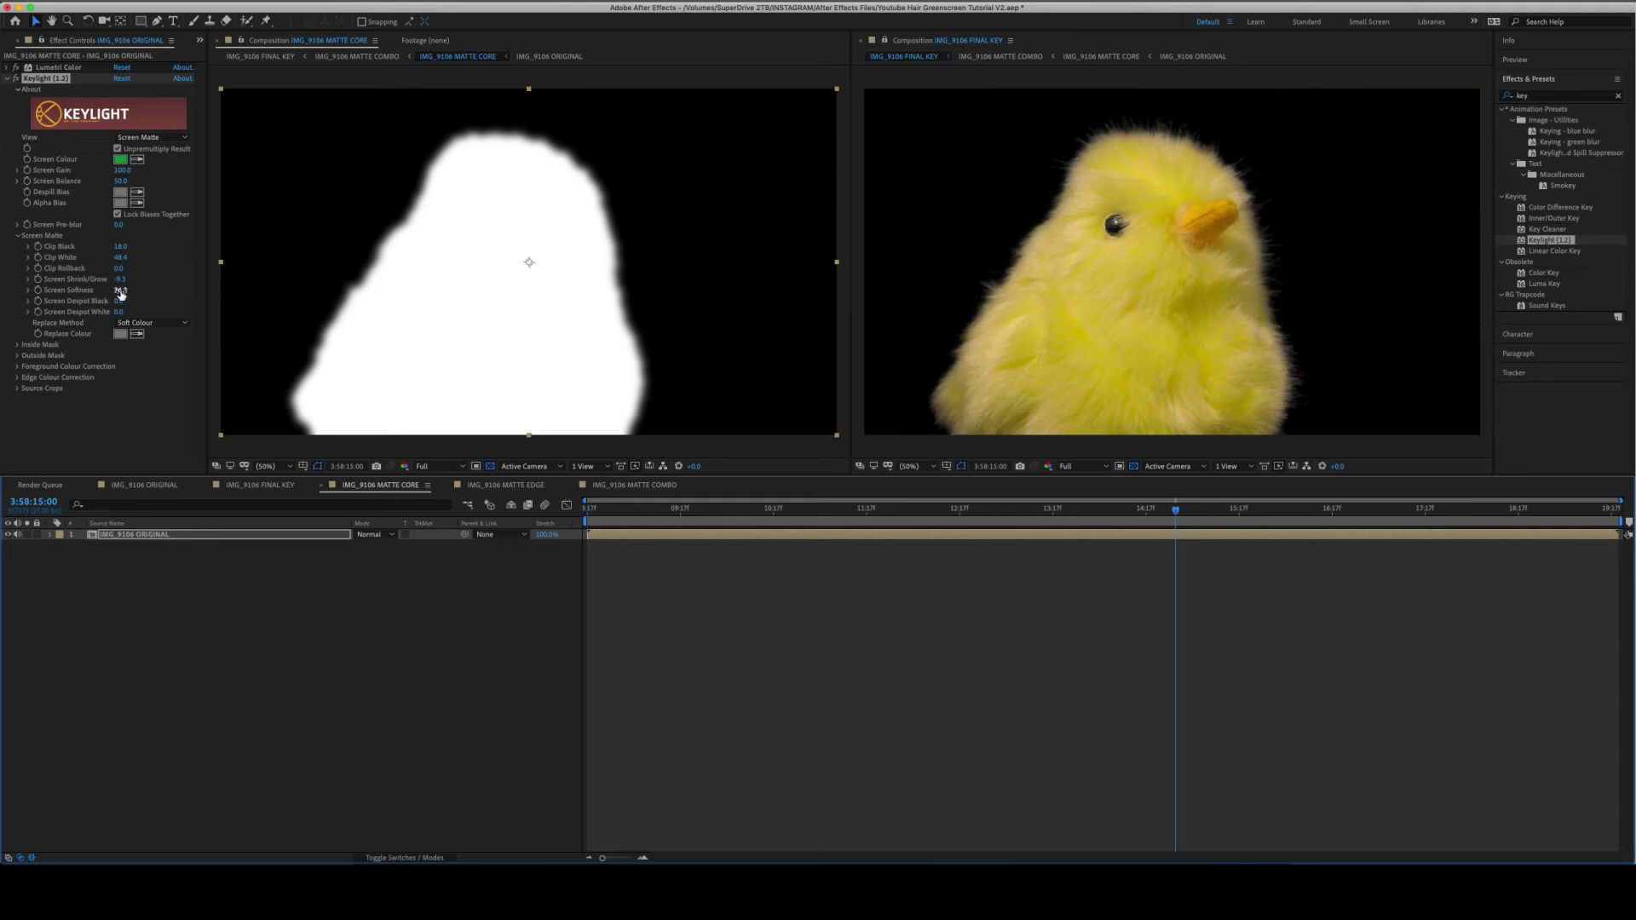
pyautogui.moveTo(121, 291); pyautogui.dragTo(129, 282)
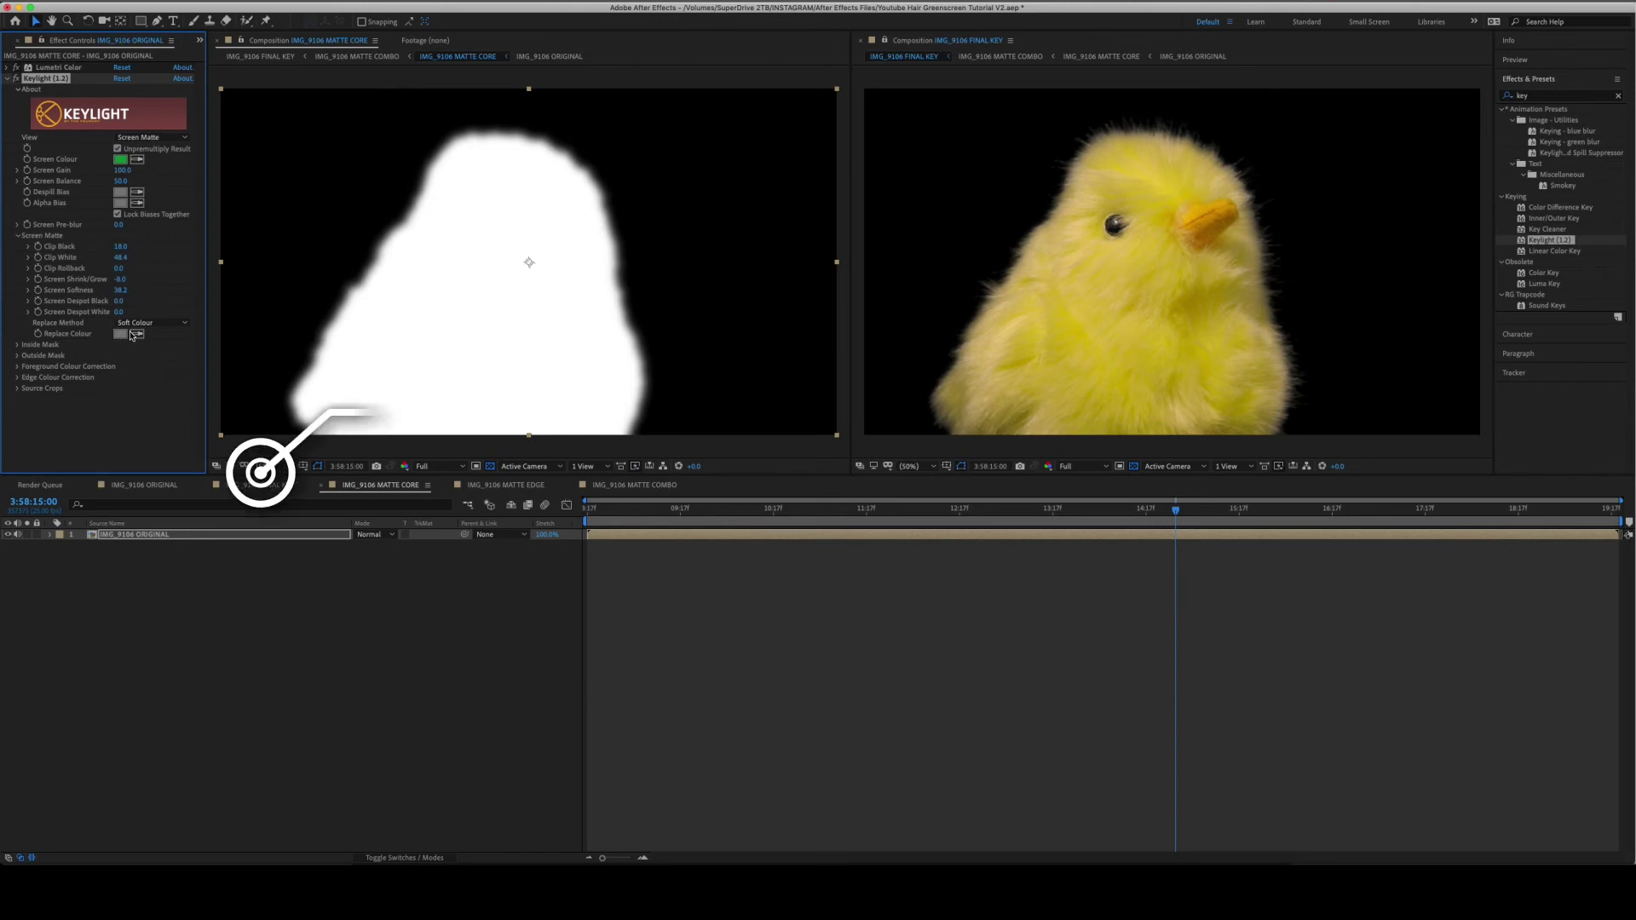
# - Play a Full-resolution preview of the IMG_9106 FINAL KEY composition from its start
pyautogui.click(250, 486)
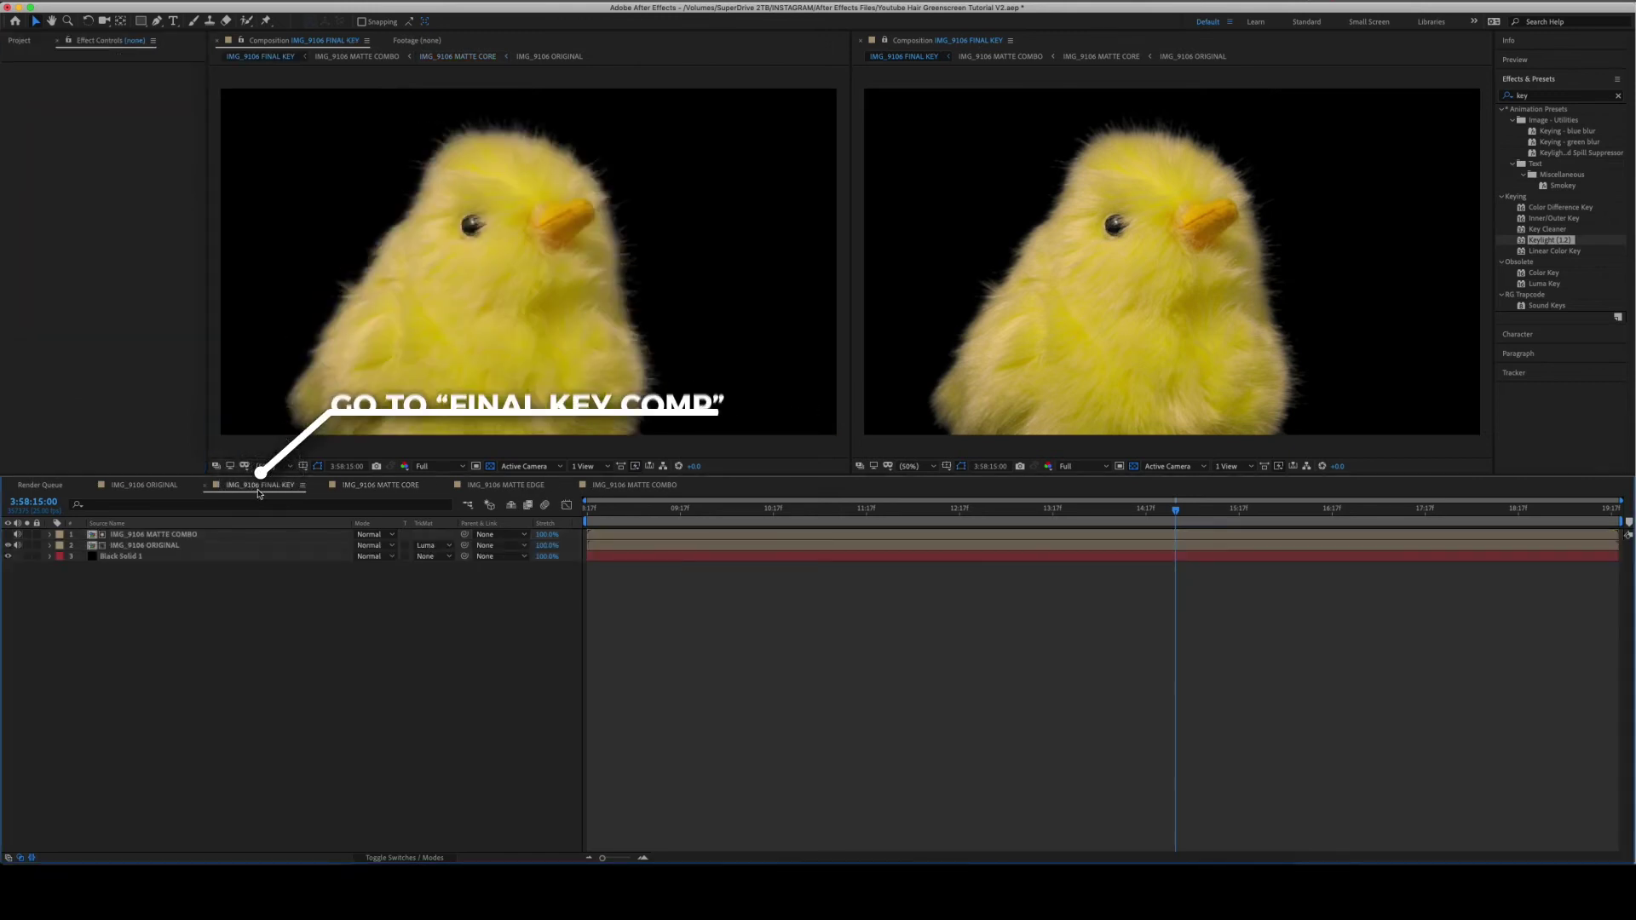
pyautogui.moveTo(611, 508); pyautogui.dragTo(577, 513)
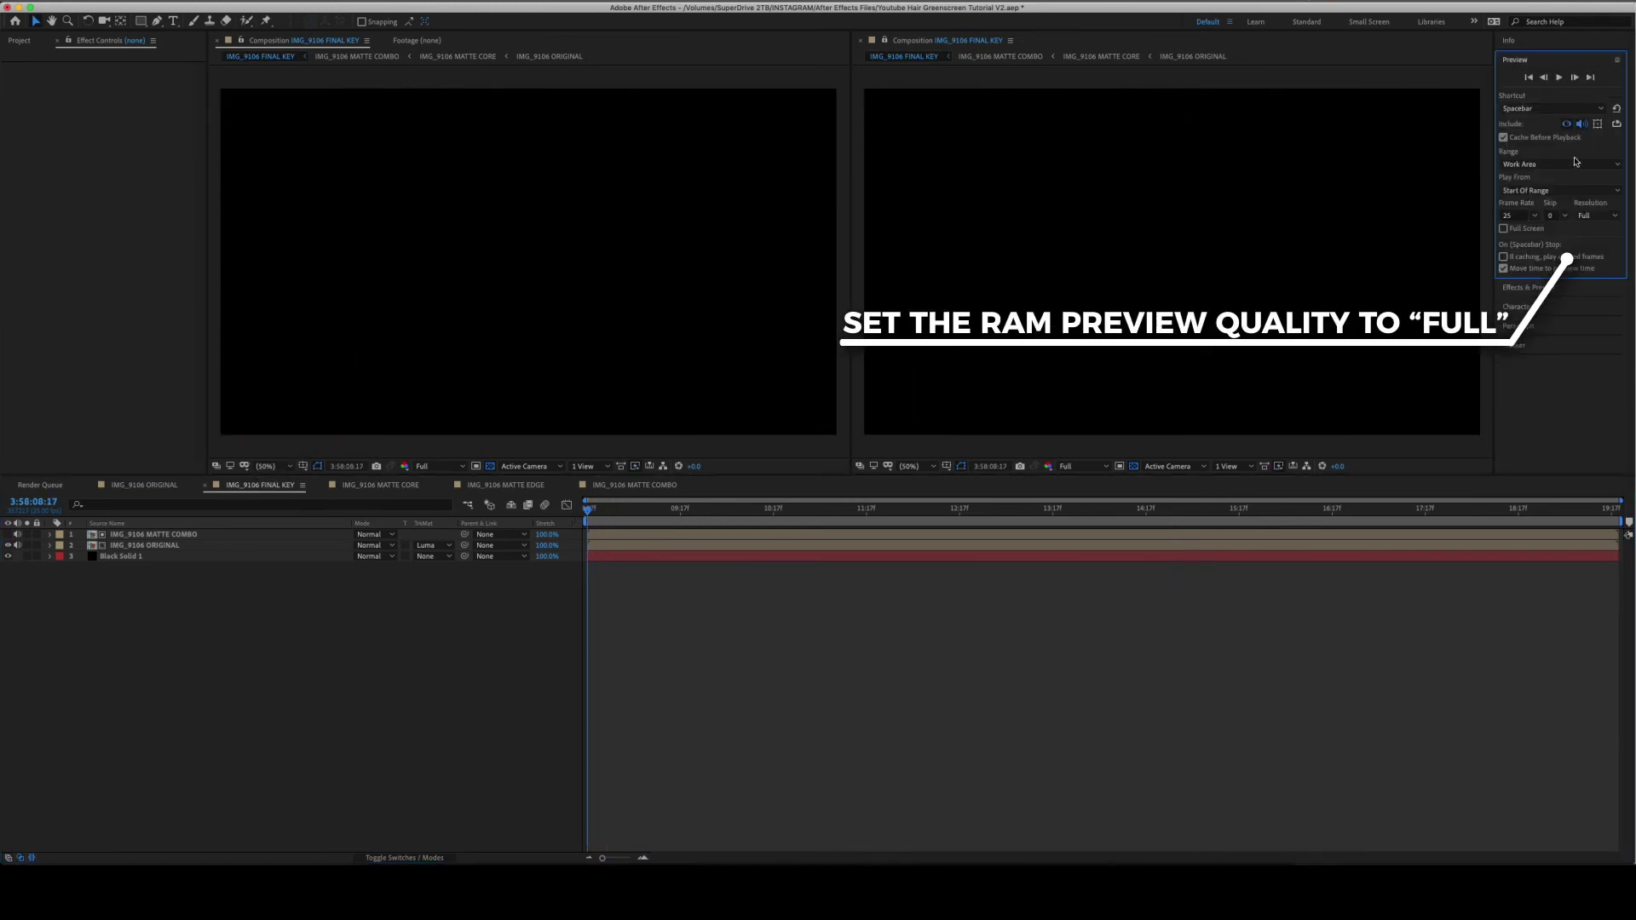
pyautogui.click(1595, 217)
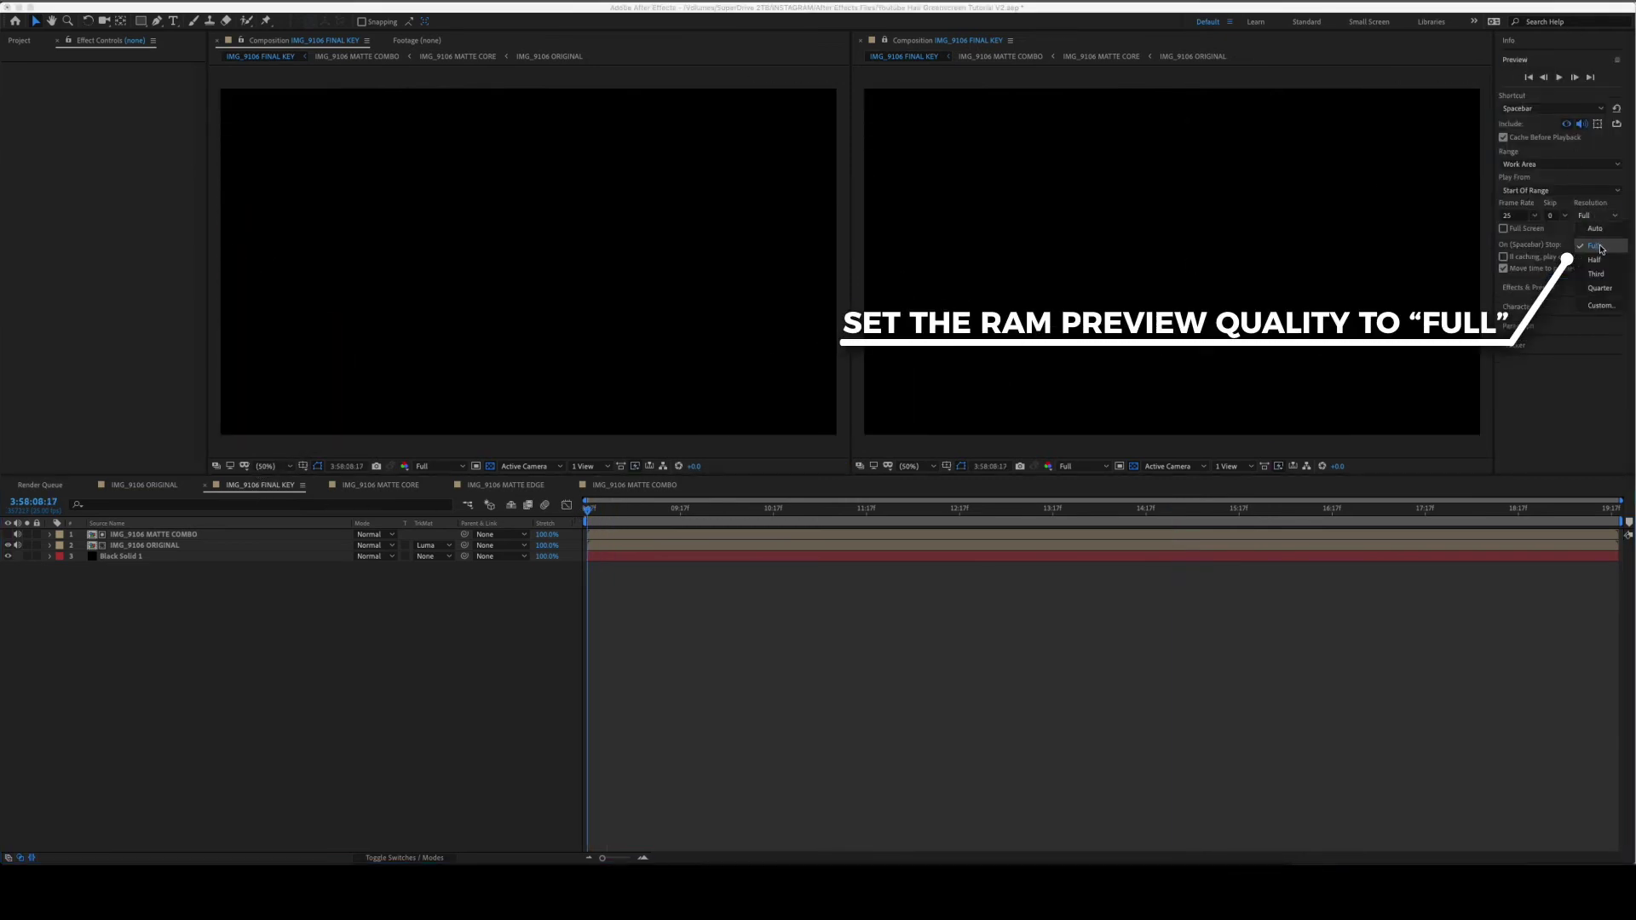
pyautogui.click(1594, 246)
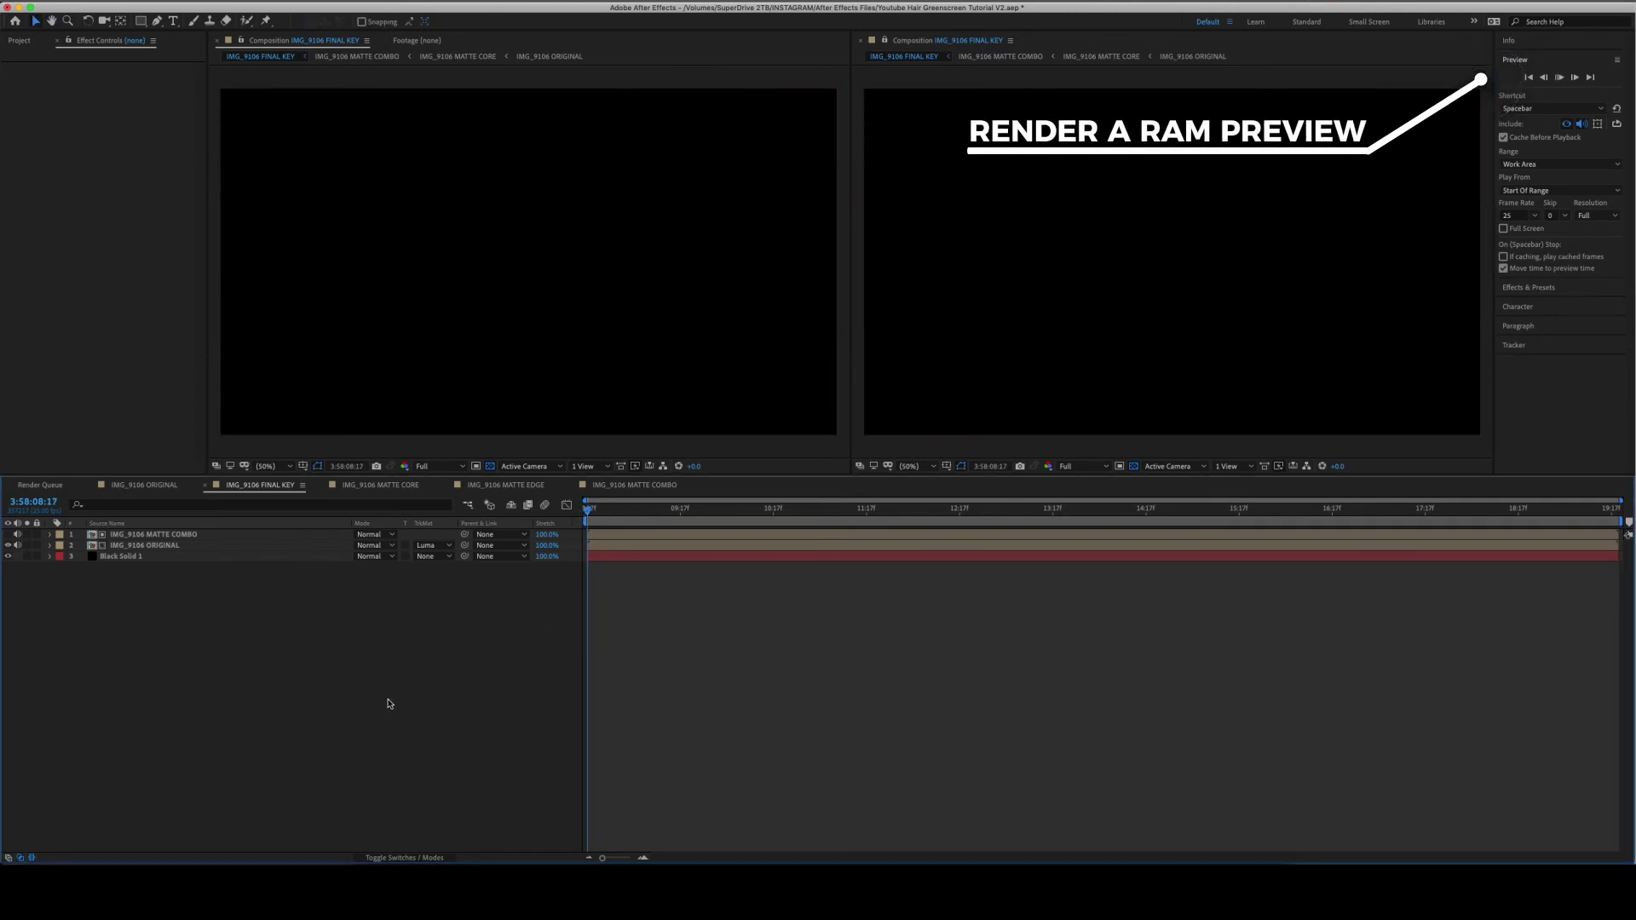
pyautogui.press('space')
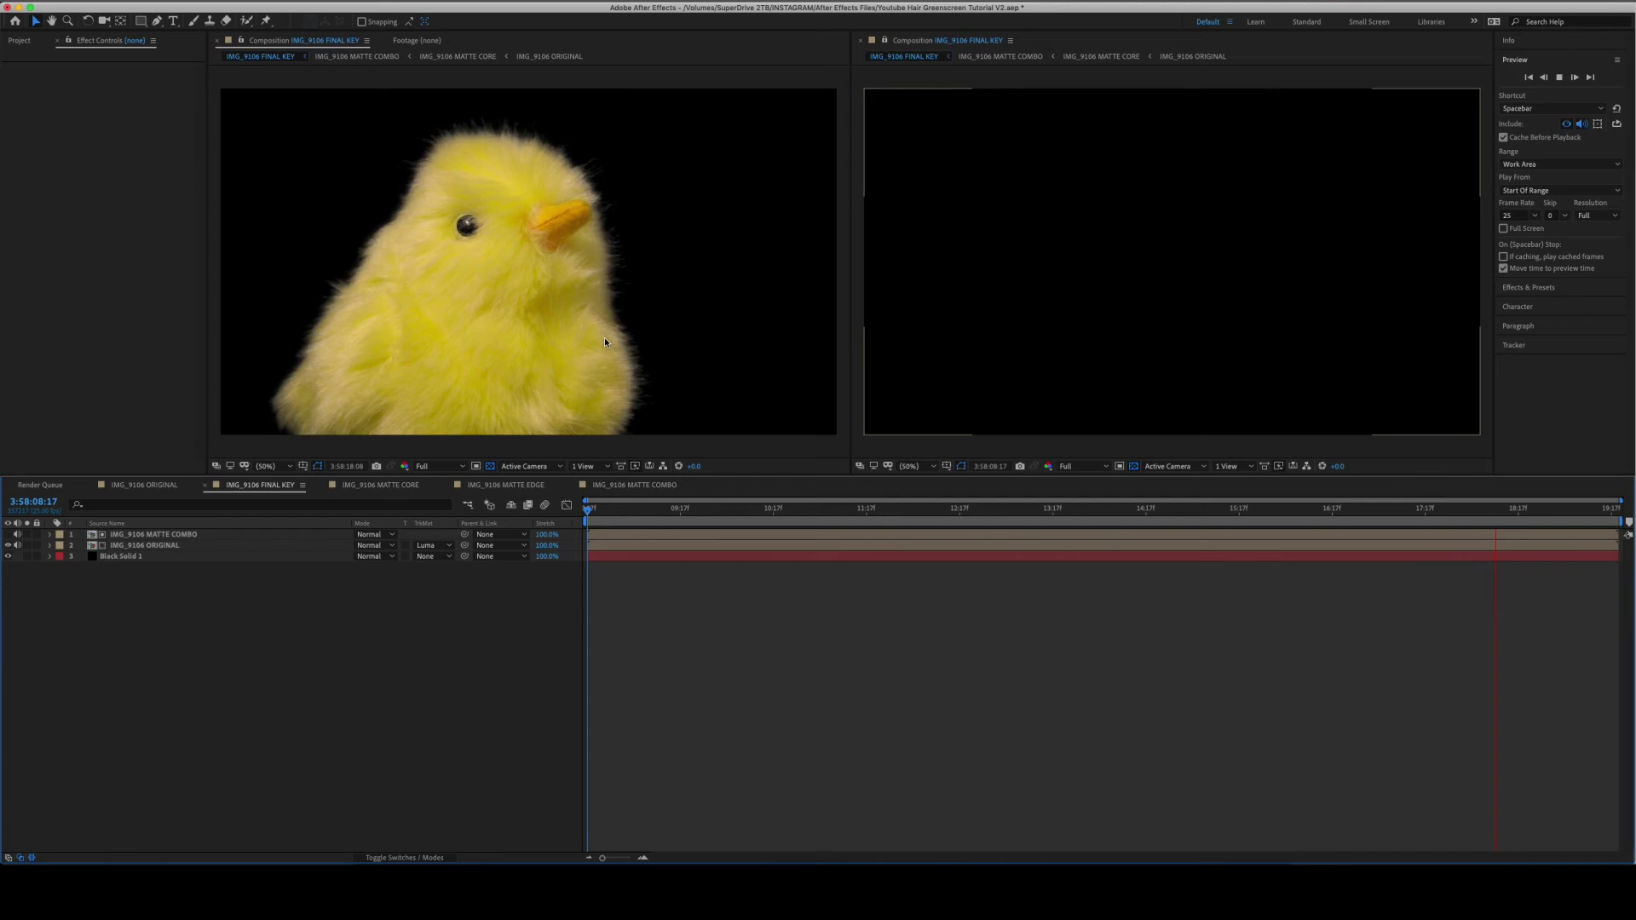
# - Open the IMG_9106 MATTE EDGE composition and play a preview to examine the fine hair edges
pyautogui.click(505, 485)
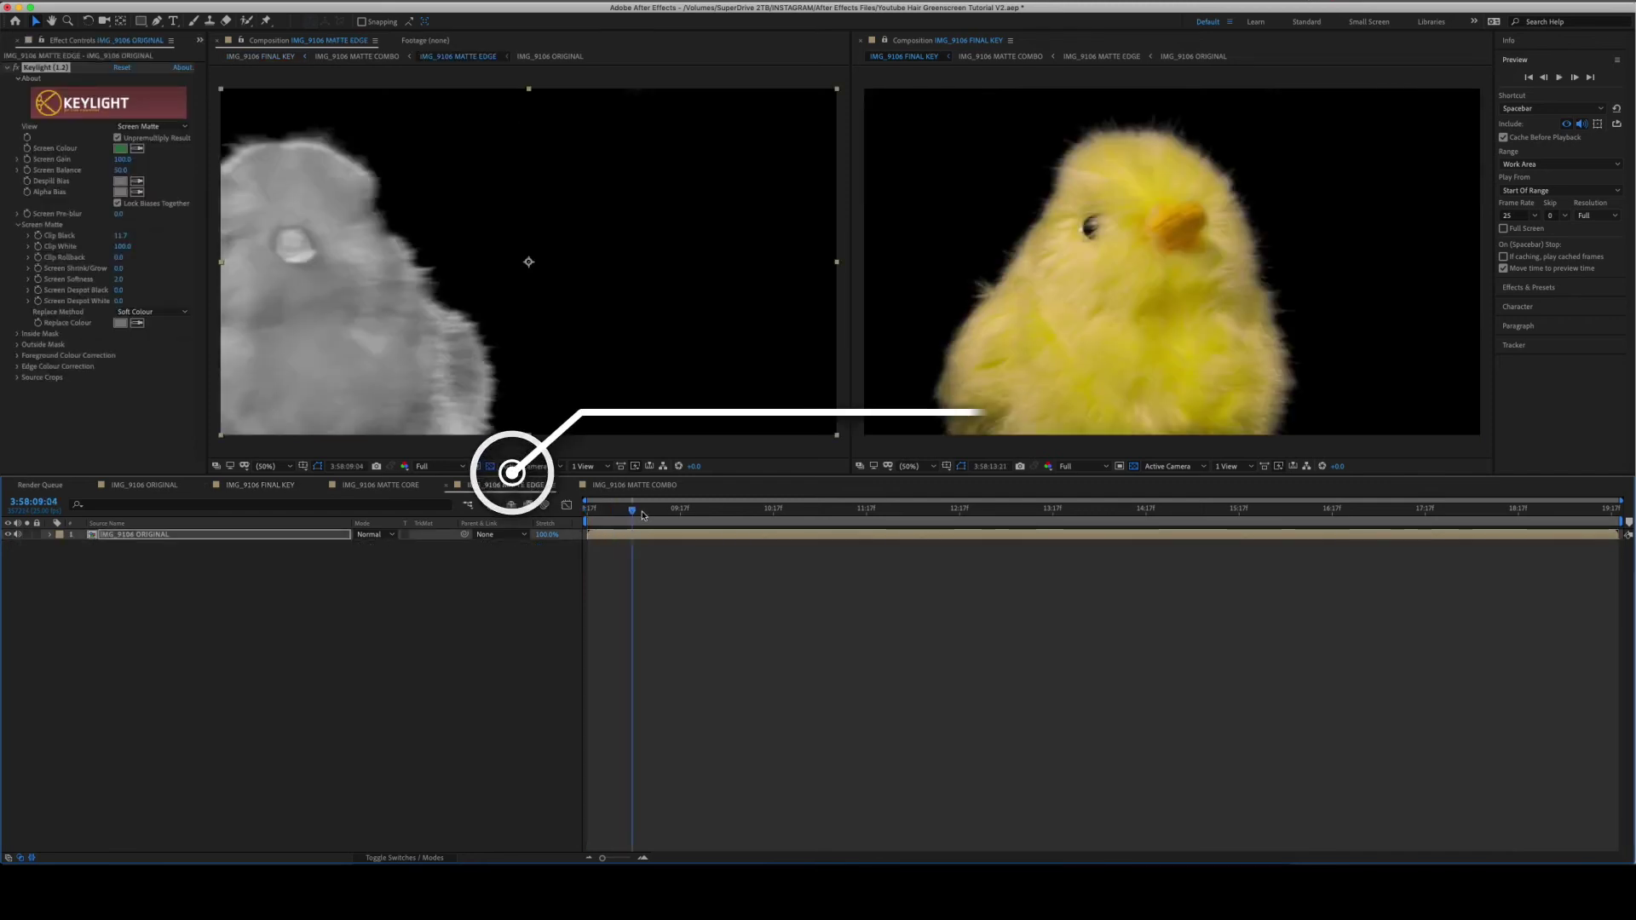
pyautogui.press('space')
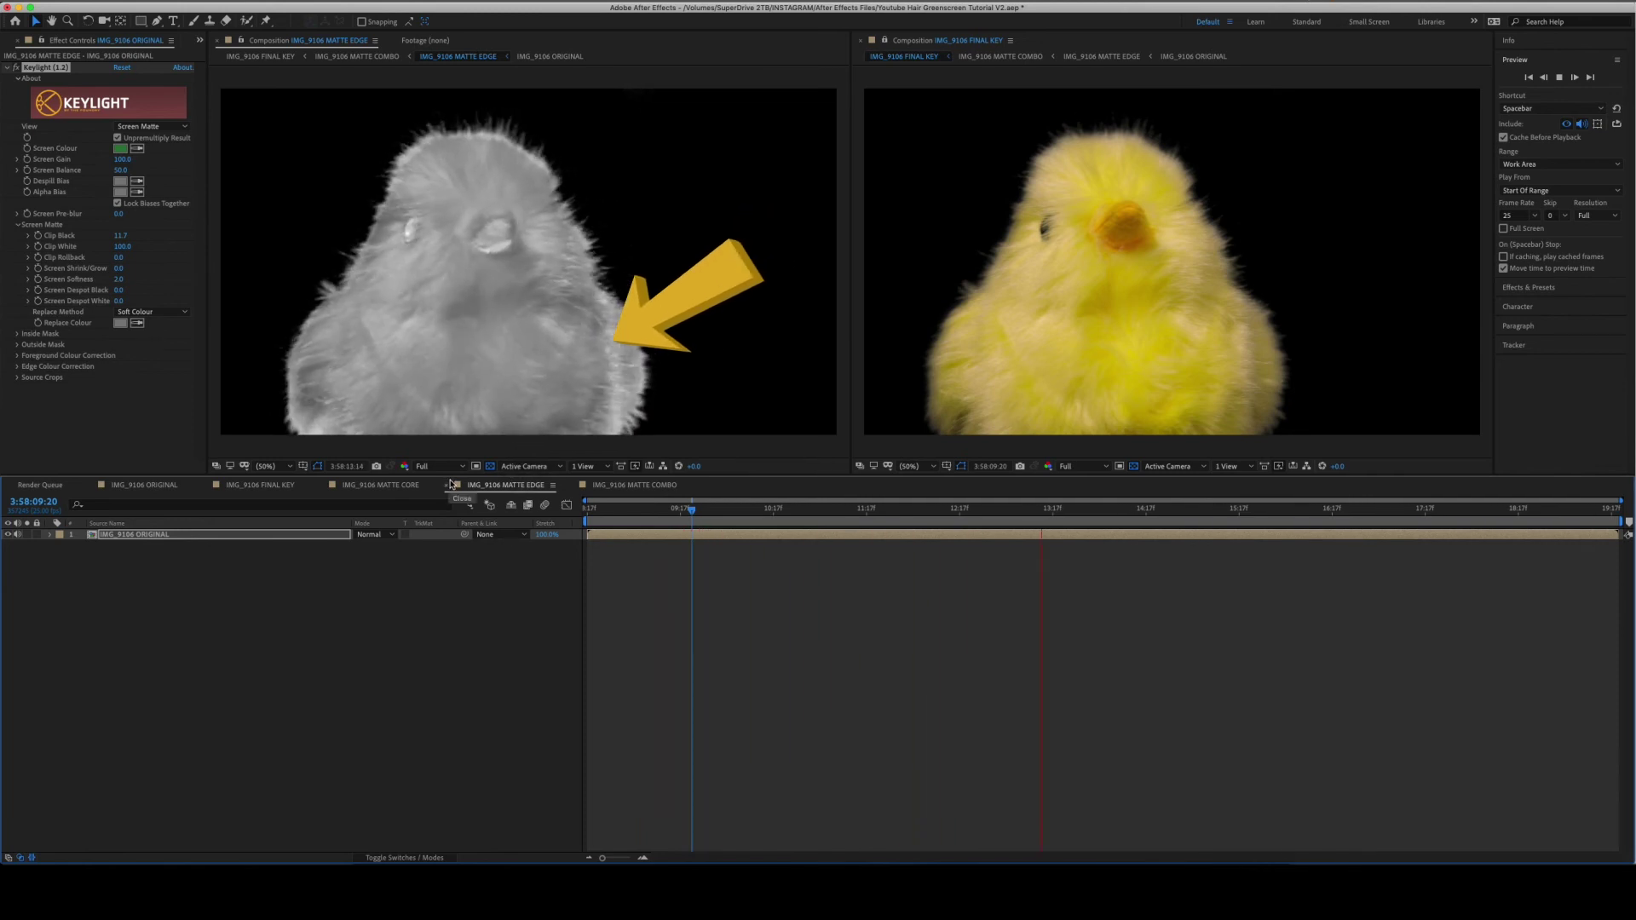
# - Stop the preview, open the IMG_9106 MATTE COMBO composition and add an adjustment layer above the core and edge mattes
pyautogui.press('space')
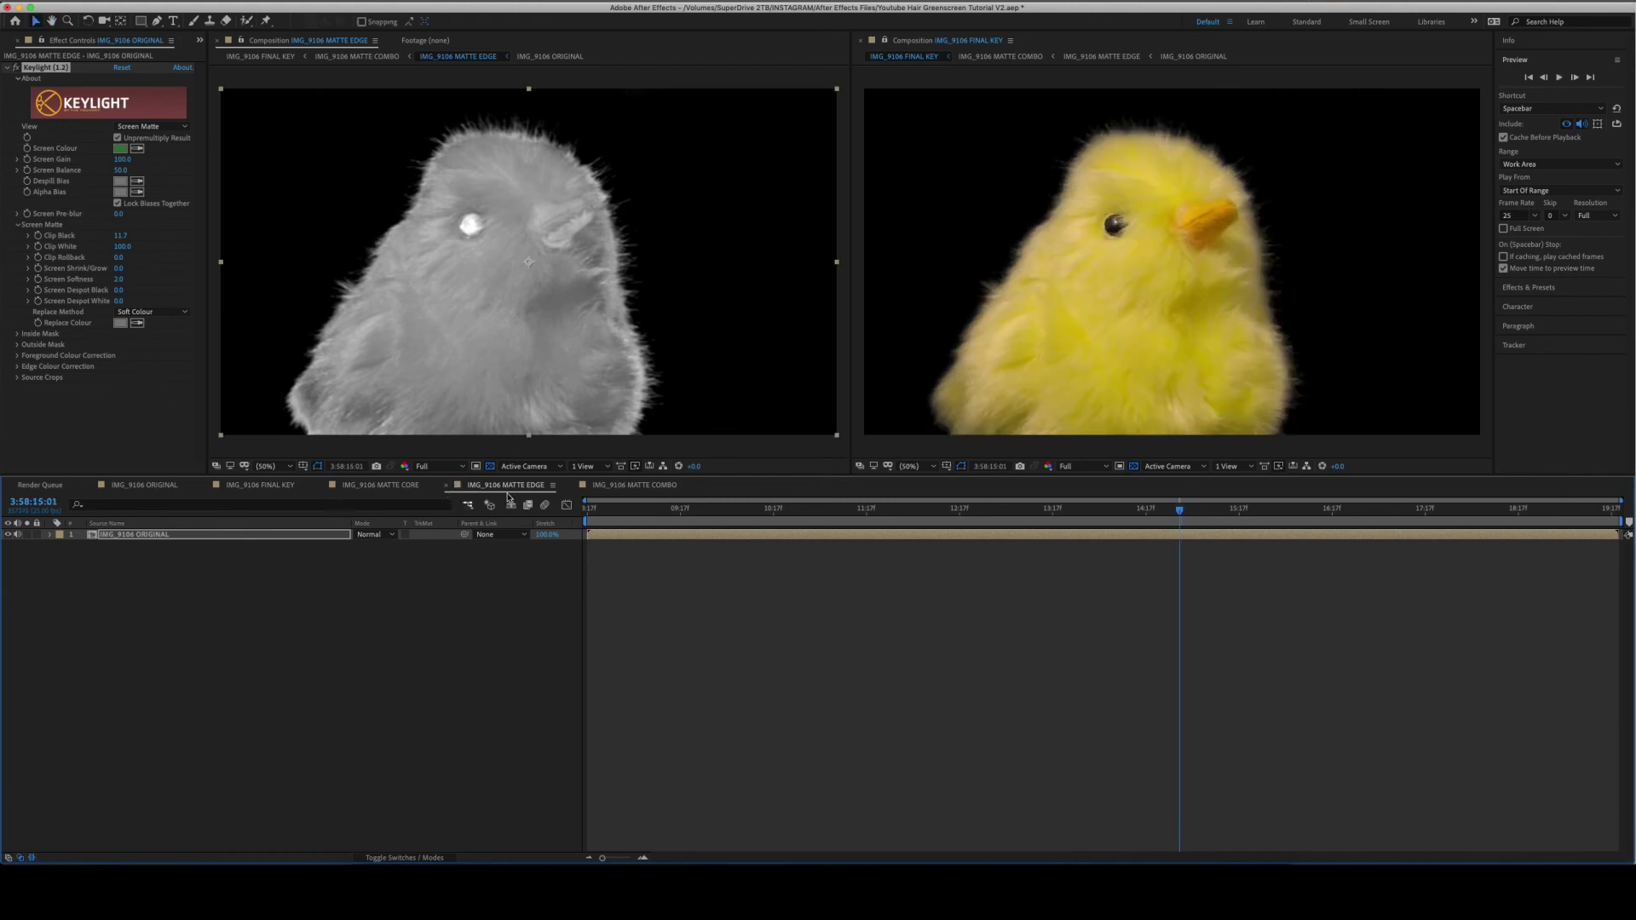
pyautogui.click(619, 485)
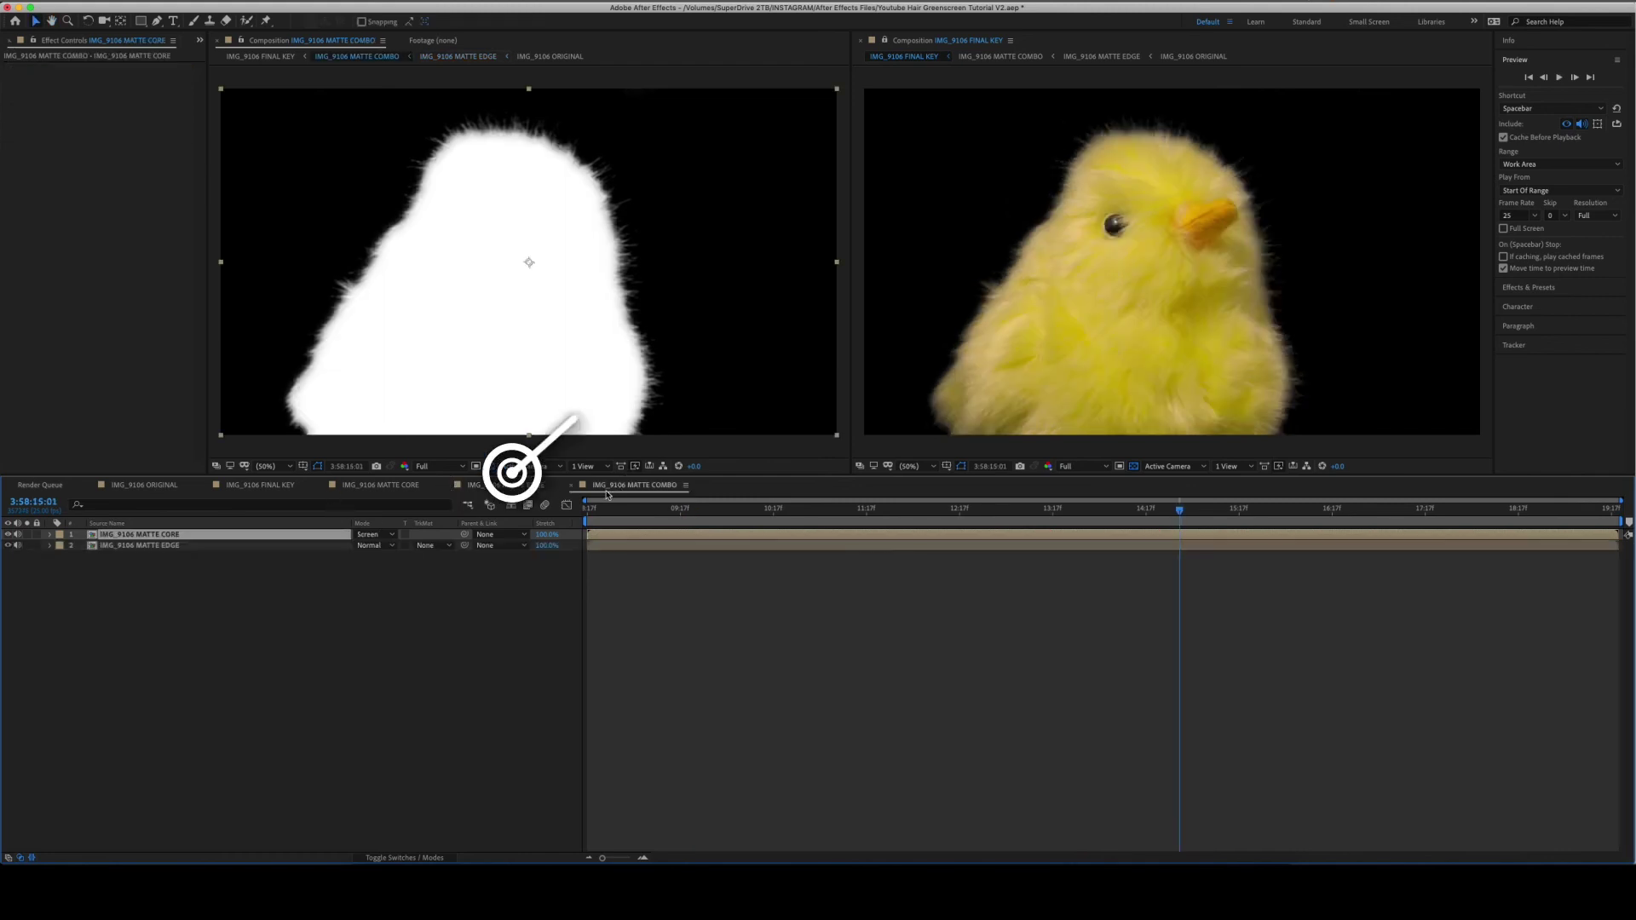
pyautogui.rightClick(239, 642)
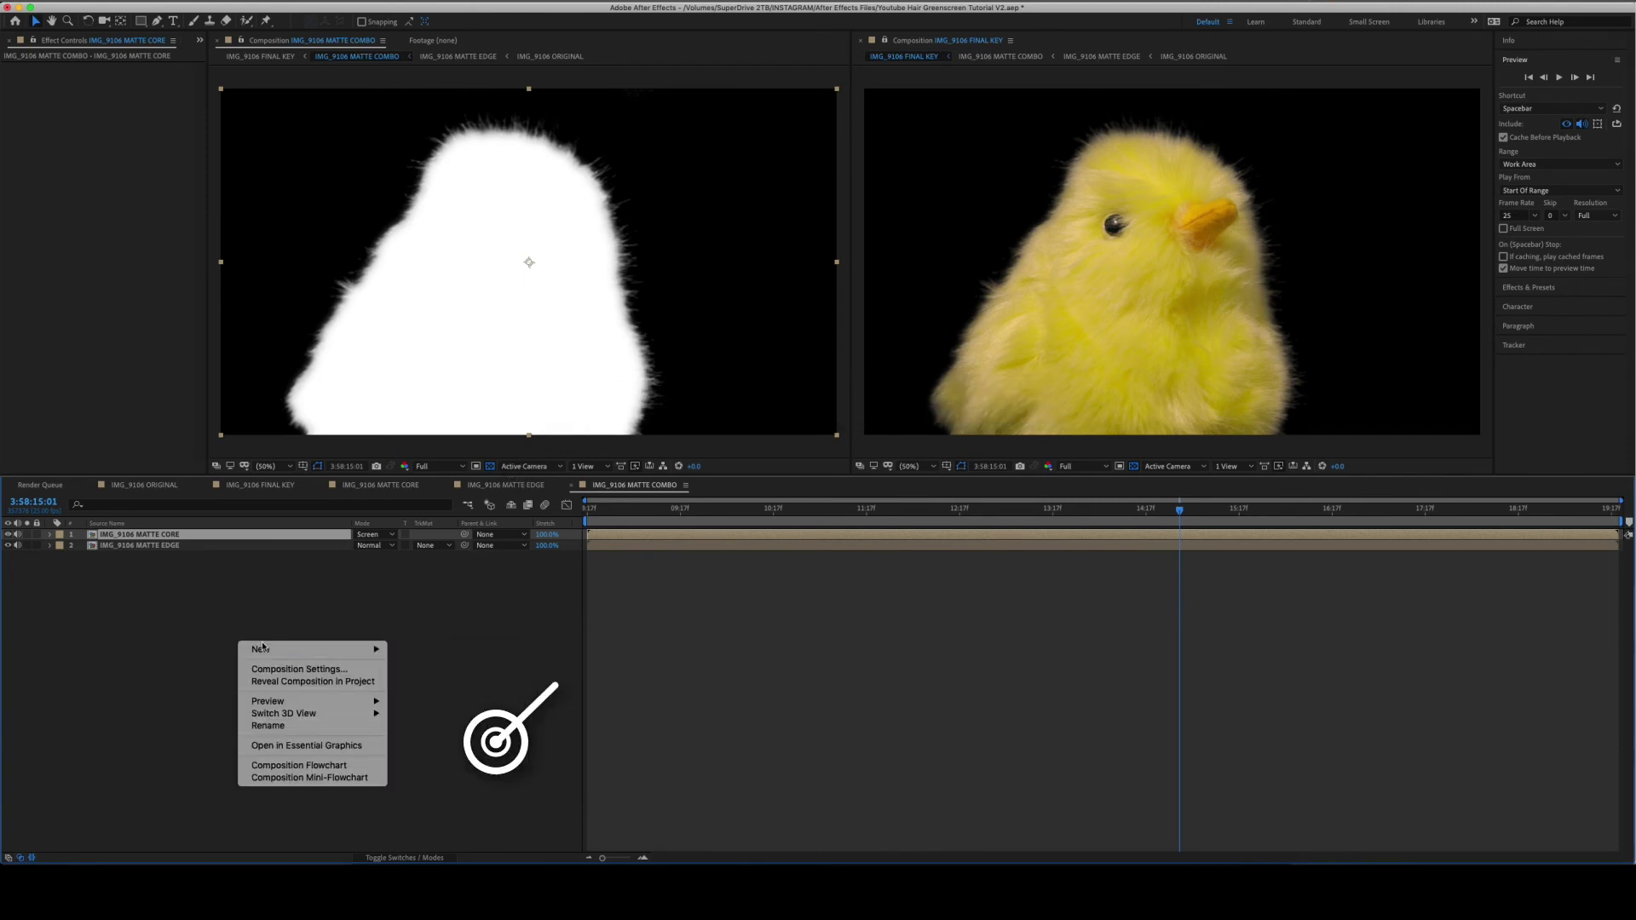
pyautogui.moveTo(366, 649)
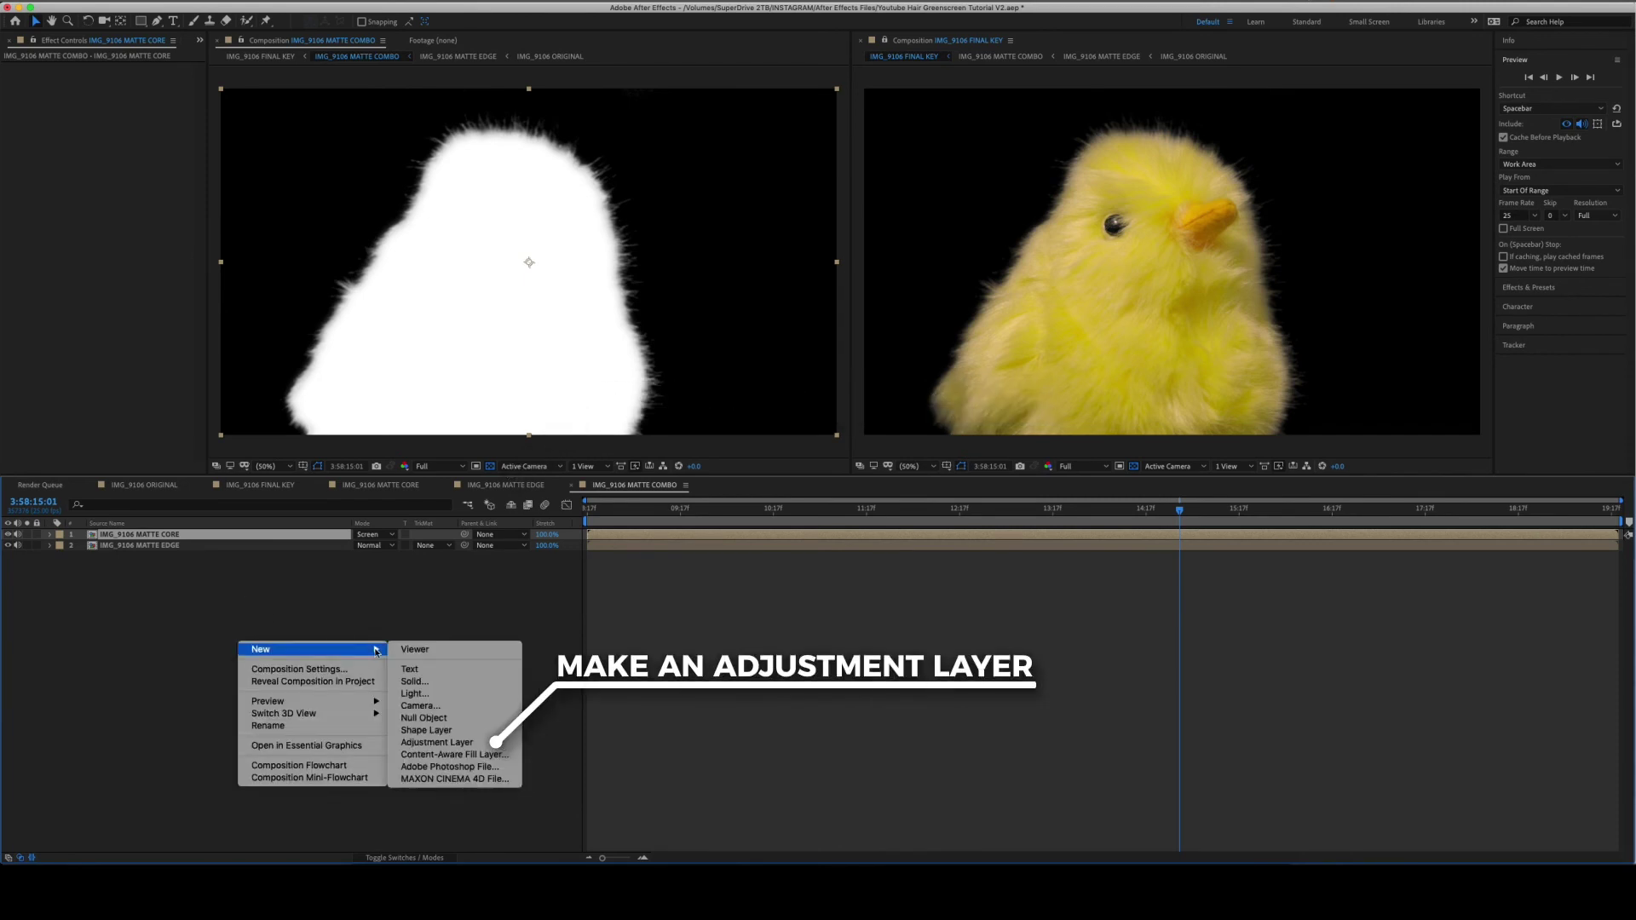
pyautogui.click(461, 741)
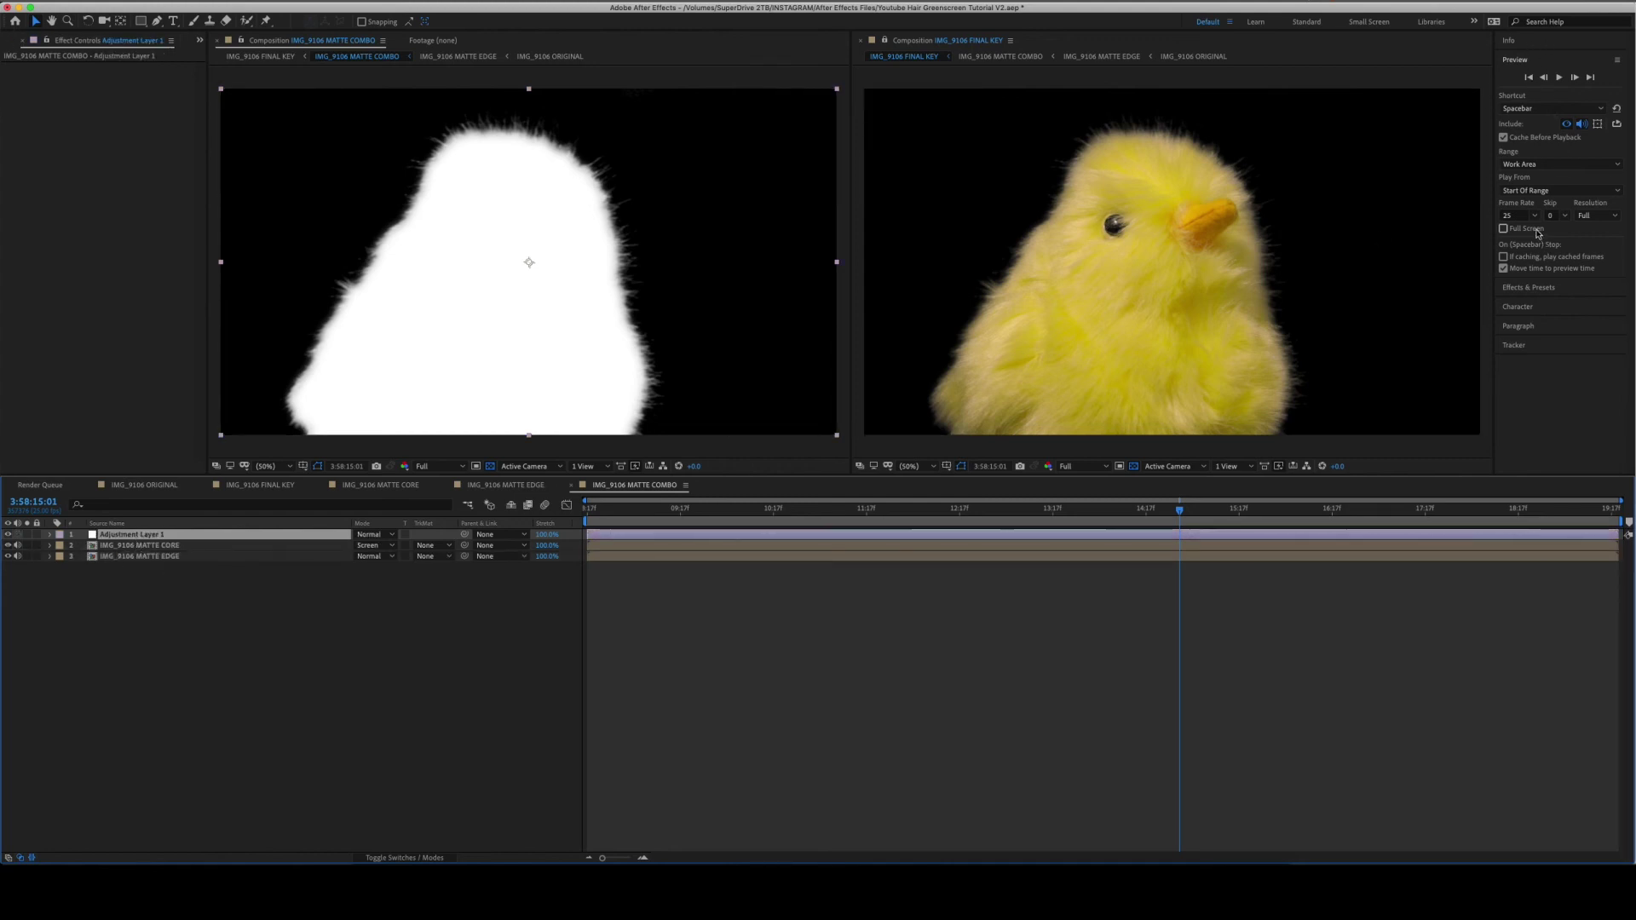
# - Find the Pixel Motion Blur effect and apply it to the adjustment layer in MATTE COMBO
pyautogui.click(1528, 288)
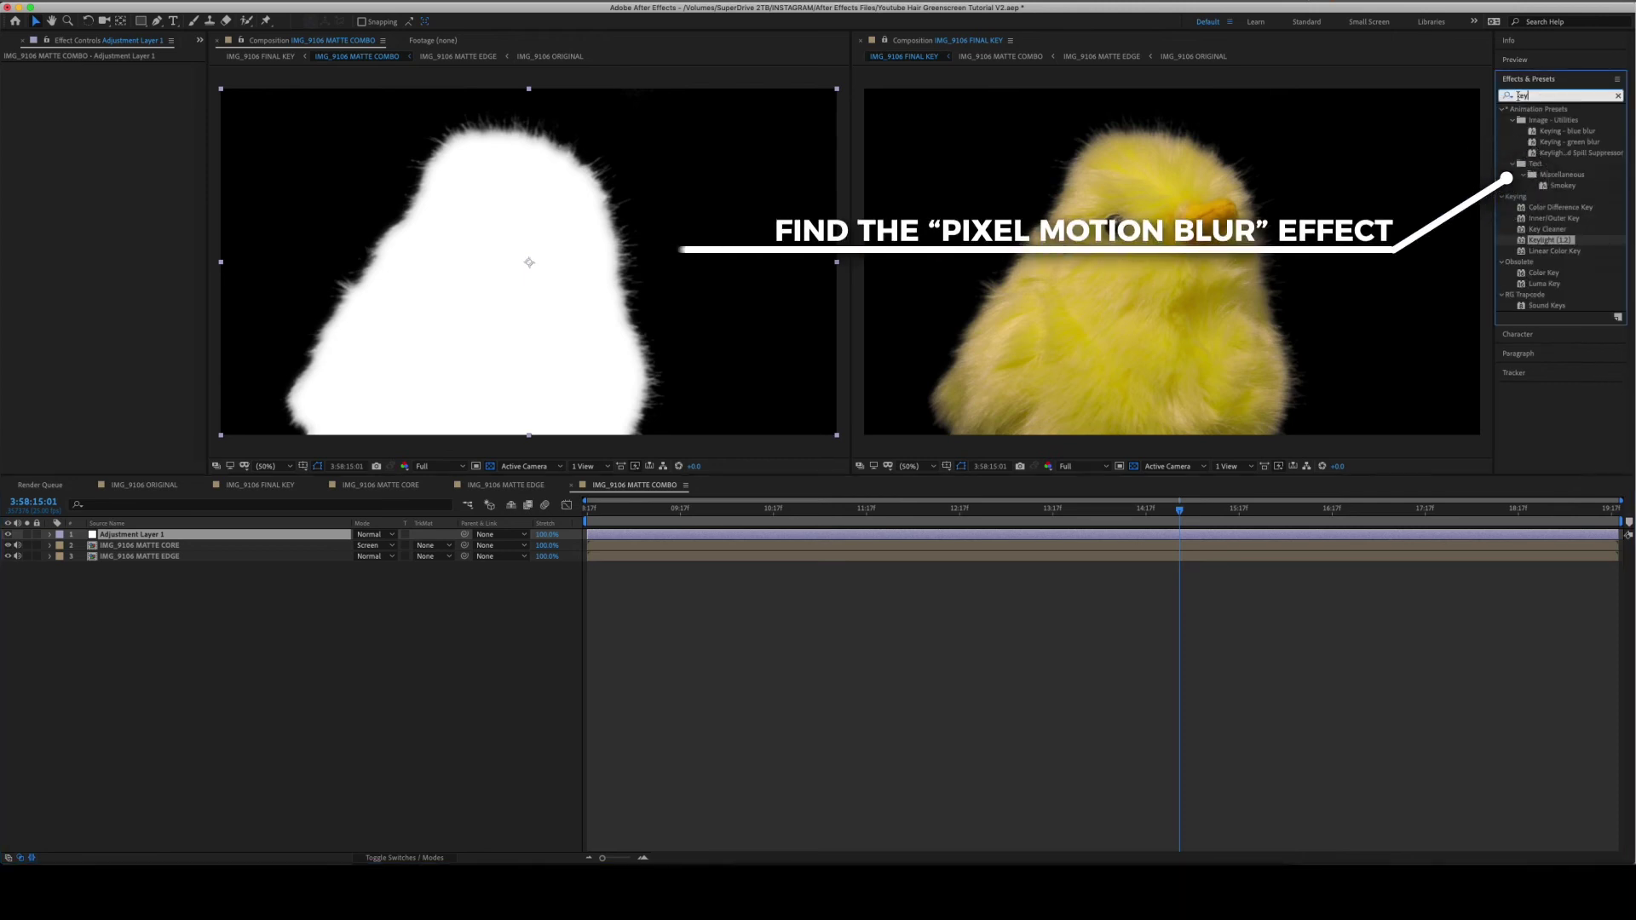
pyautogui.click(1618, 95)
pyautogui.click(1507, 95)
pyautogui.write('pixe')
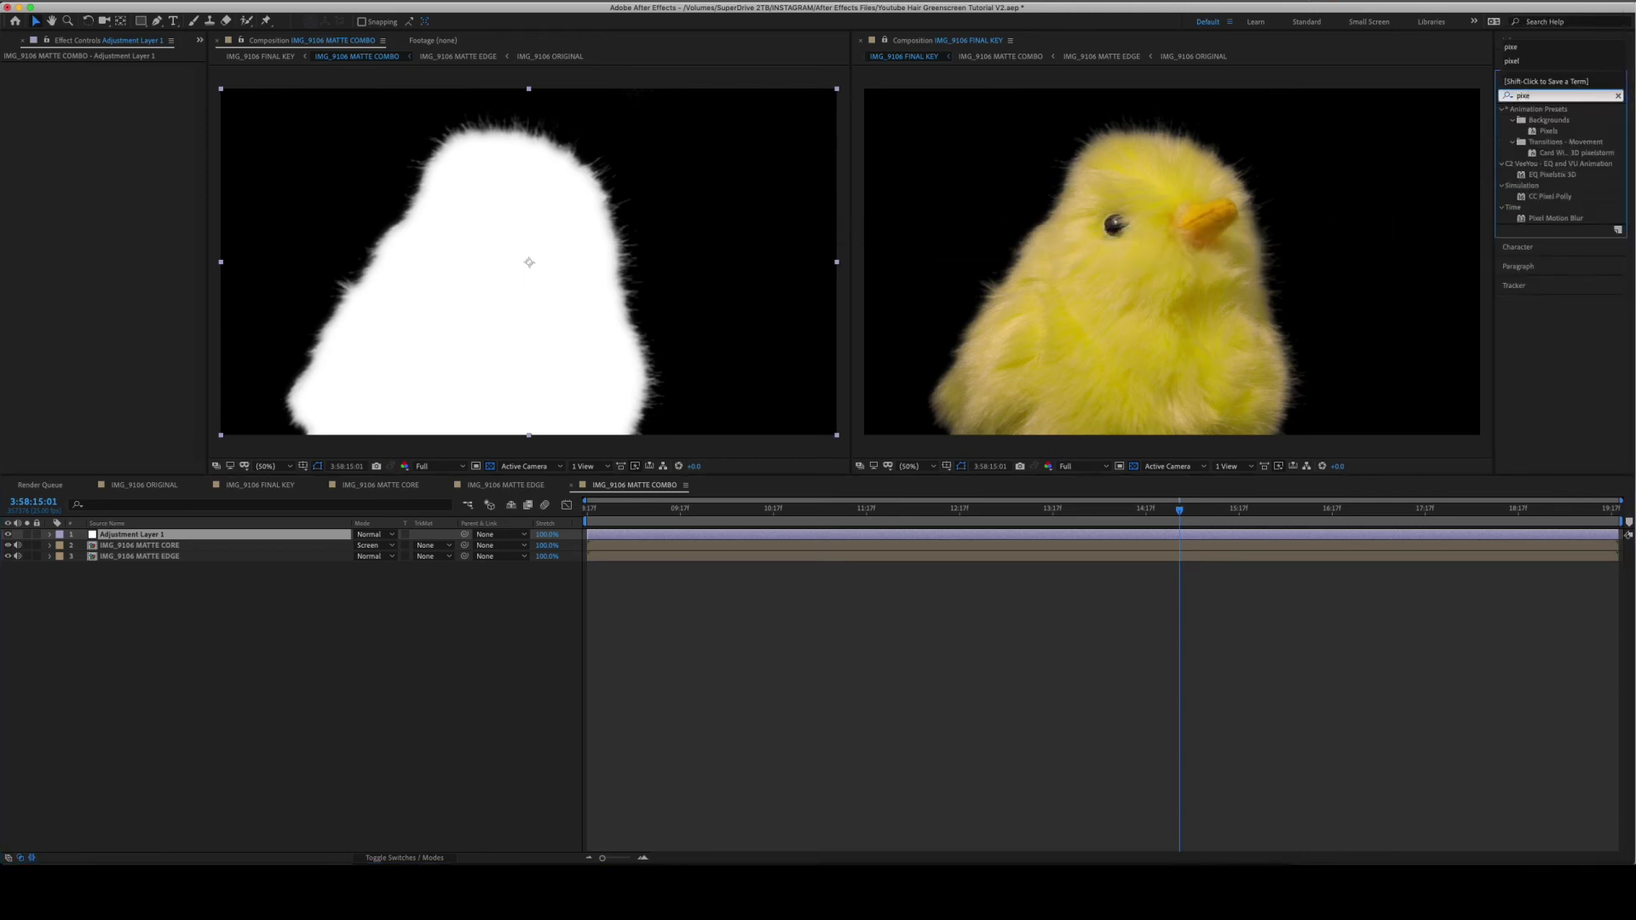
pyautogui.click(1555, 218)
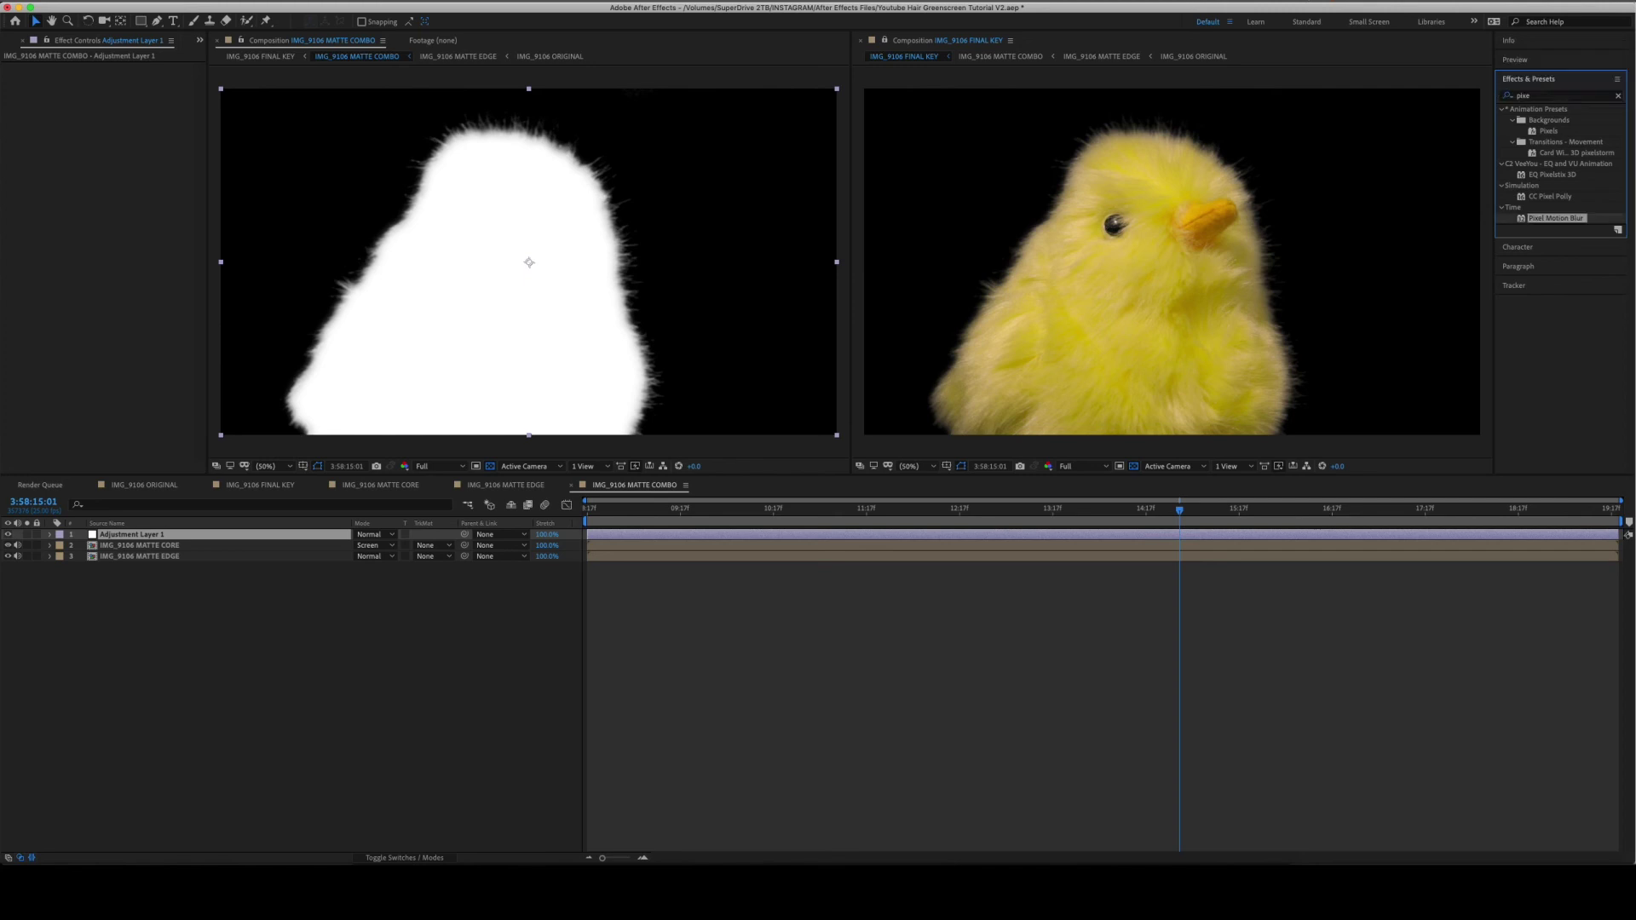
pyautogui.moveTo(929, 491); pyautogui.dragTo(831, 534)
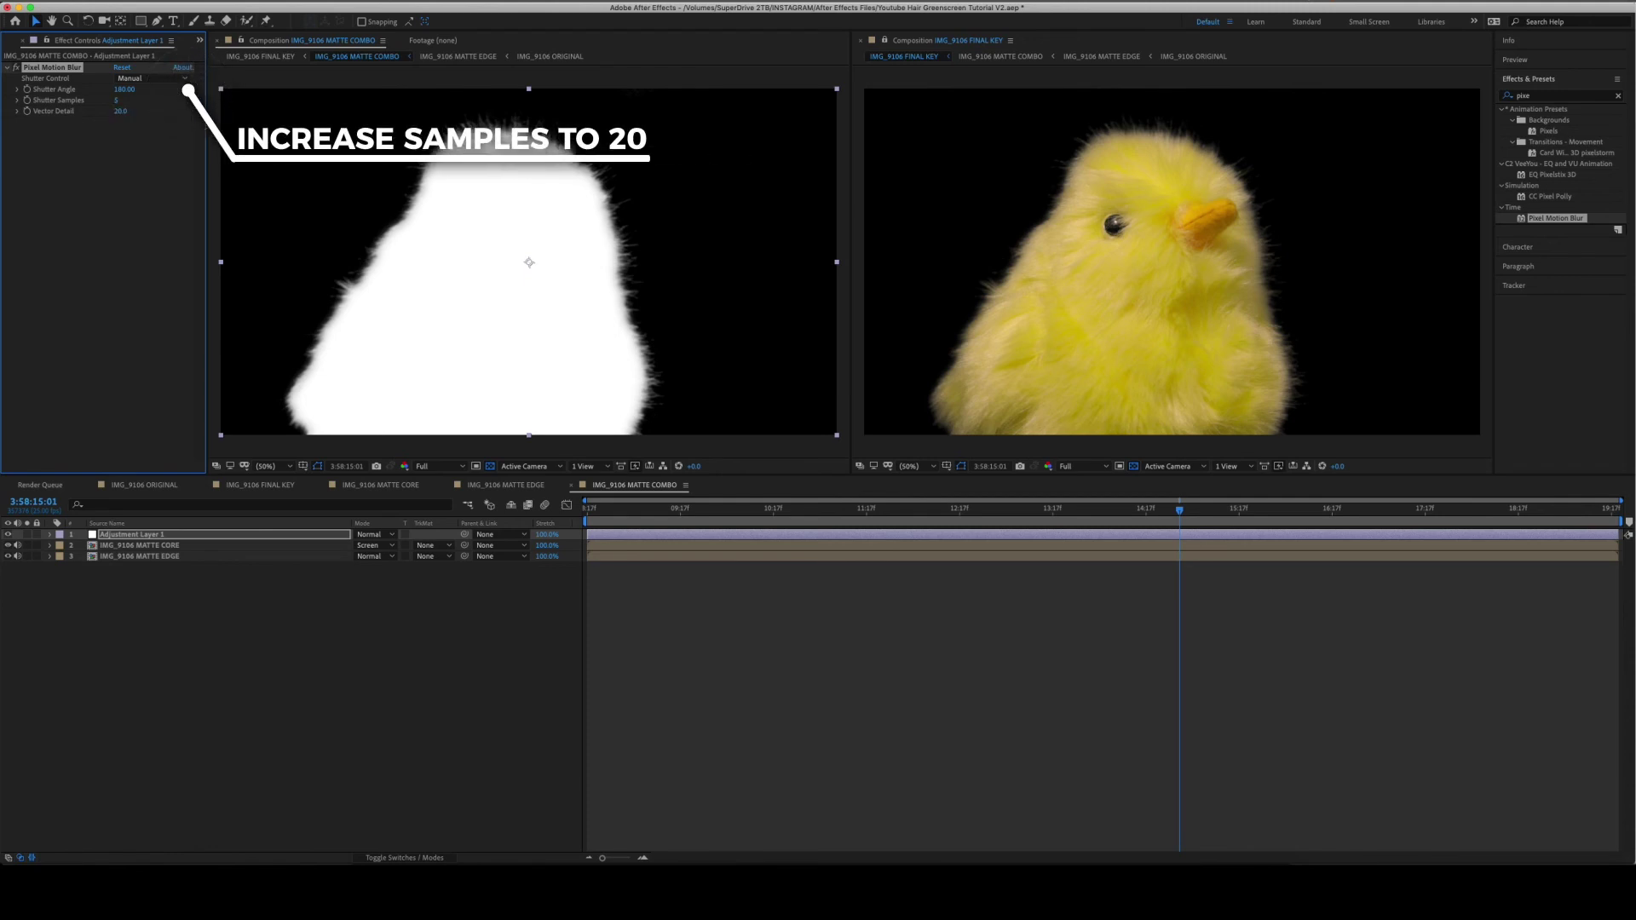
# - Raise Pixel Motion Blur's Shutter Samples to 20
pyautogui.click(116, 100)
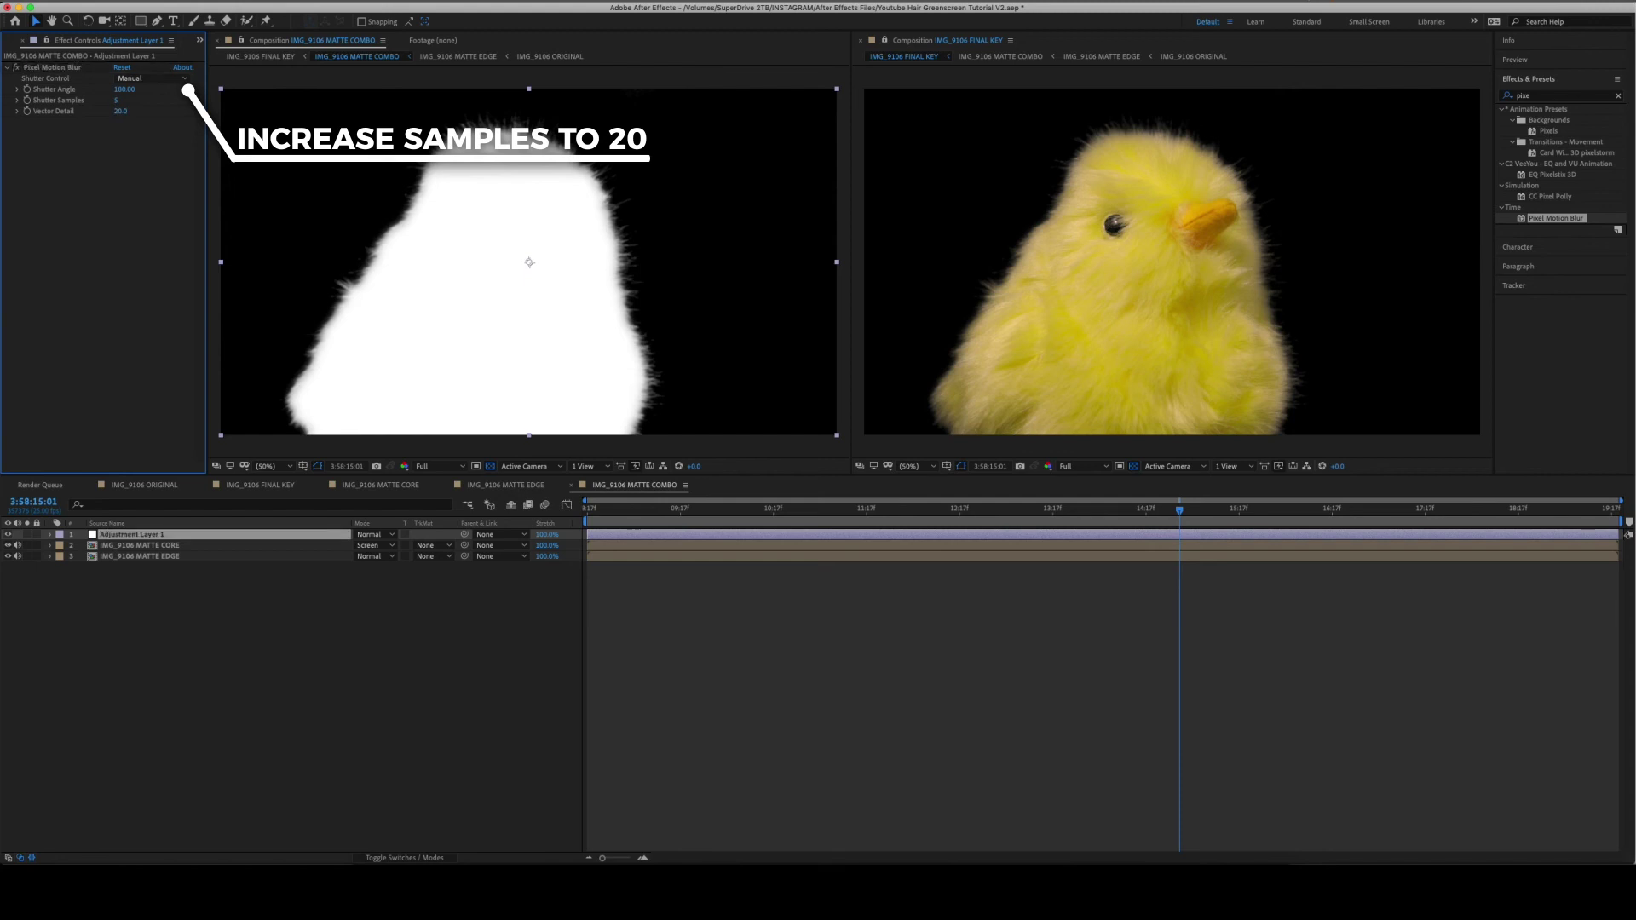
pyautogui.click(17, 100)
pyautogui.moveTo(66, 118); pyautogui.dragTo(166, 118)
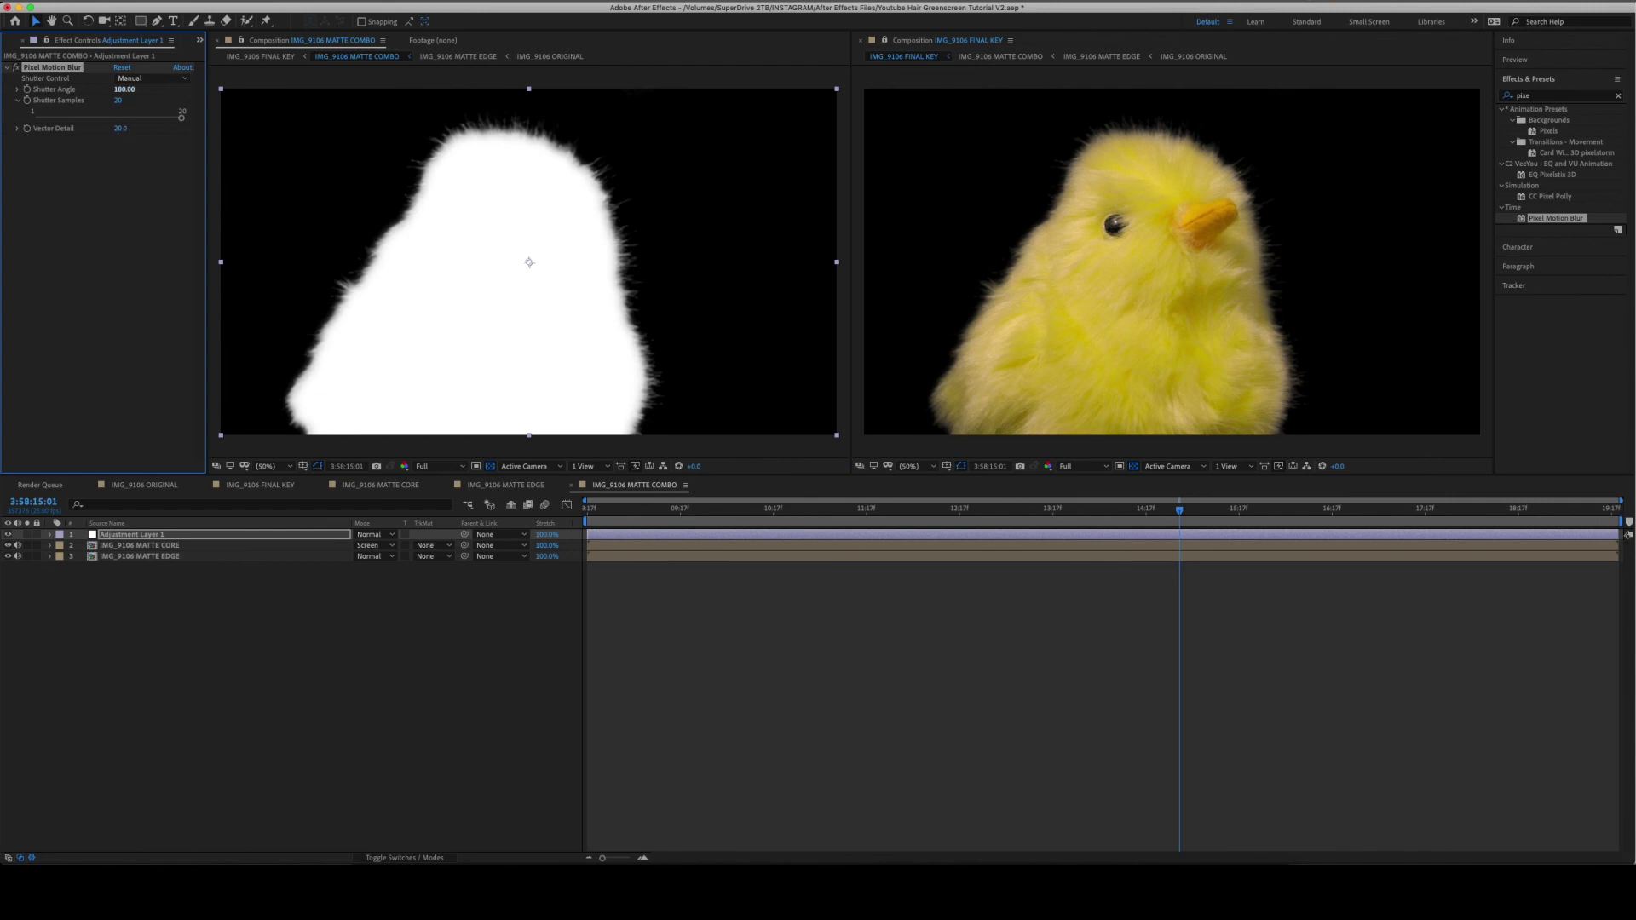
# - Scrub through the fast-moving frames around 3:58:09:05 and compare the combined matte's edge with and without the adjustment layer
pyautogui.moveTo(606, 510); pyautogui.dragTo(624, 510)
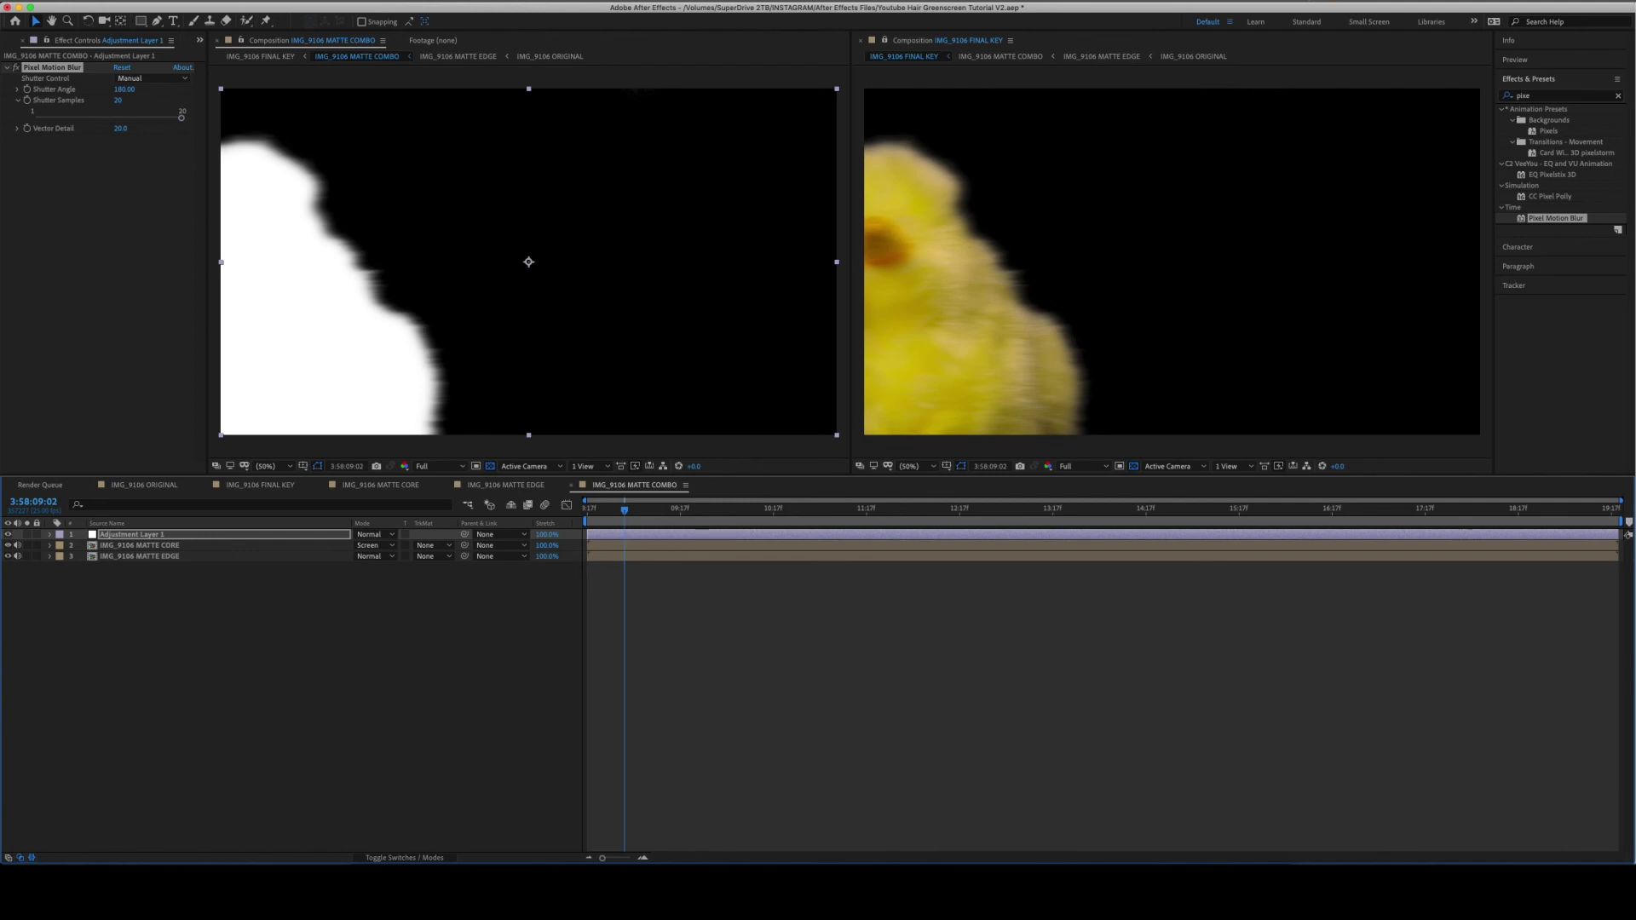
pyautogui.moveTo(624, 509)
pyautogui.mouseDown()
pyautogui.moveTo(592, 510)
pyautogui.moveTo(631, 510)
pyautogui.mouseUp()
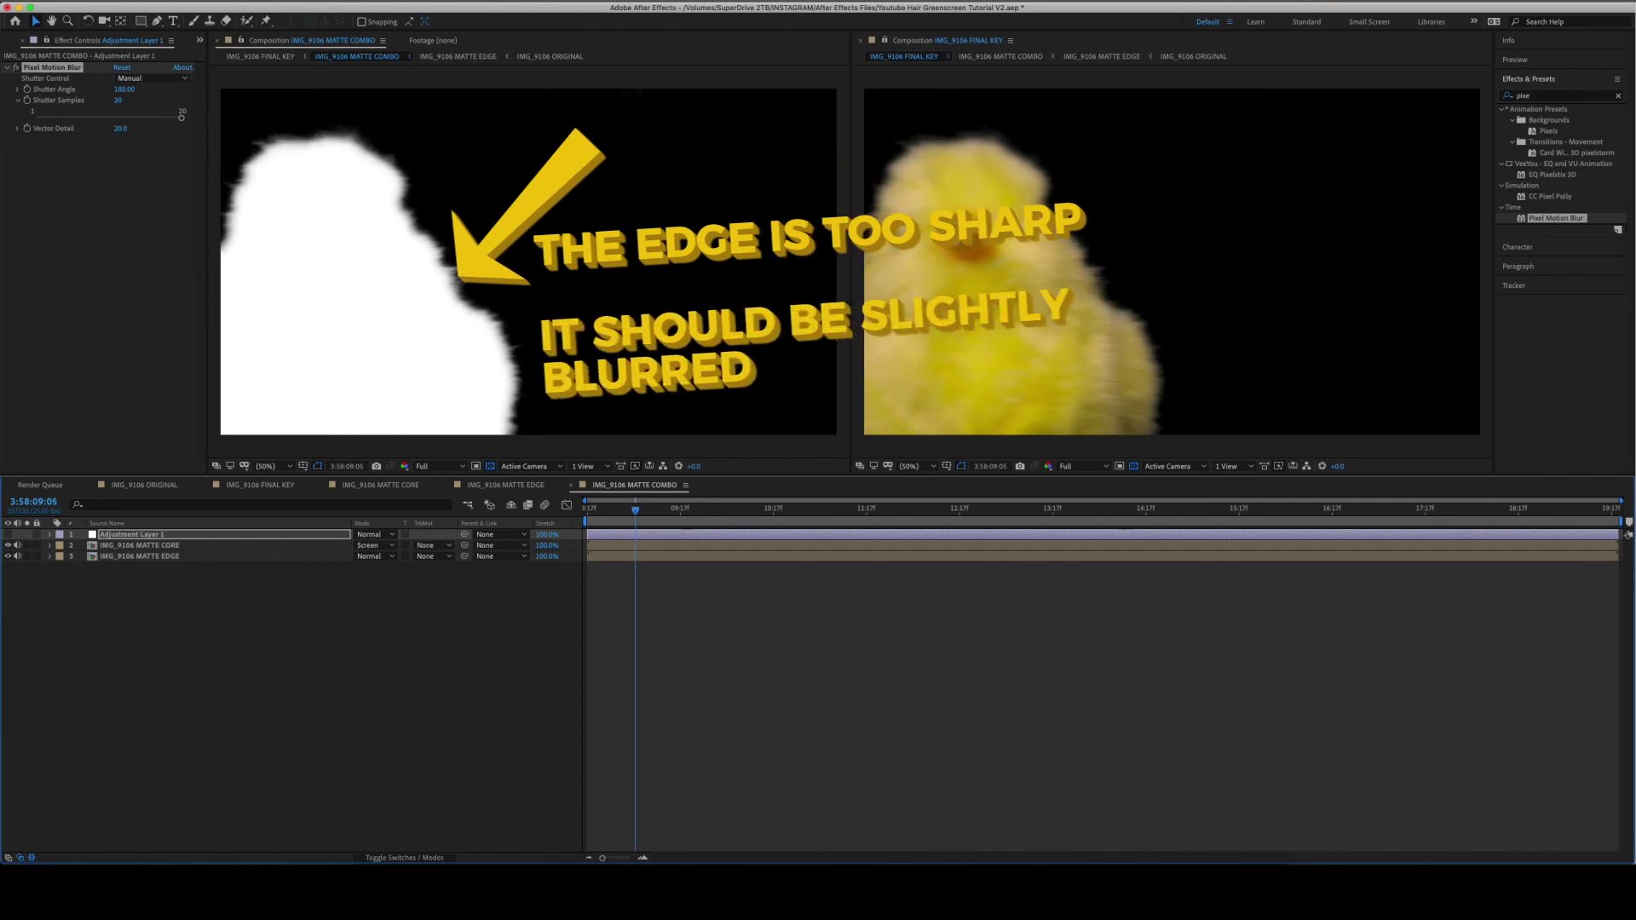
pyautogui.moveTo(634, 509); pyautogui.dragTo(677, 509)
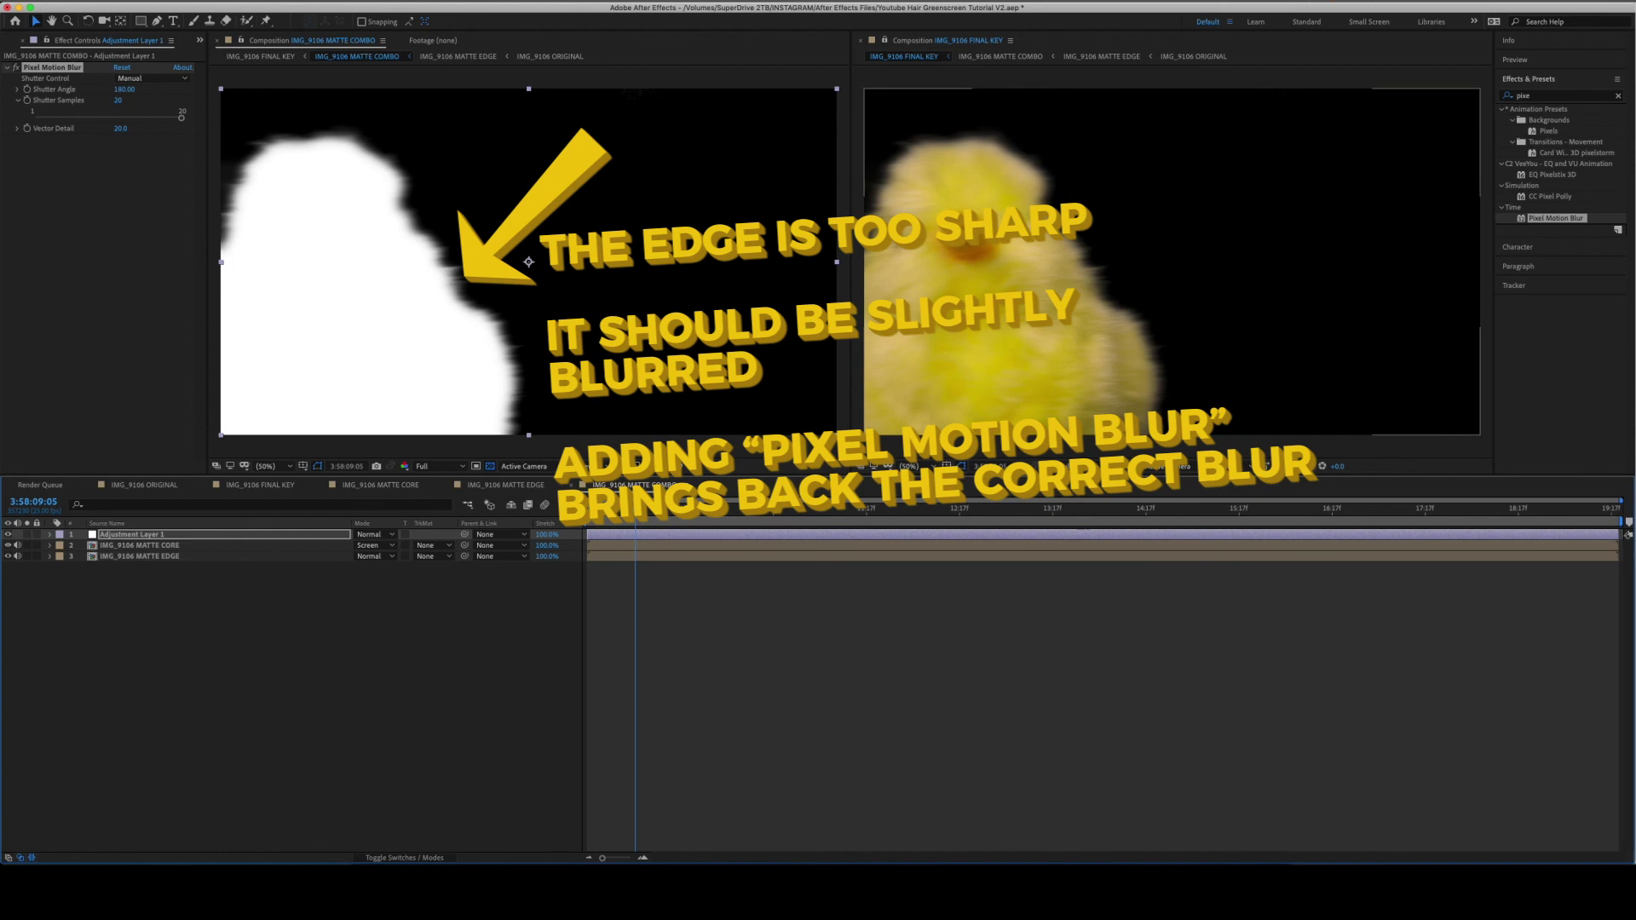
pyautogui.moveTo(635, 509)
pyautogui.mouseDown()
pyautogui.moveTo(614, 508)
pyautogui.moveTo(635, 509)
pyautogui.mouseUp()
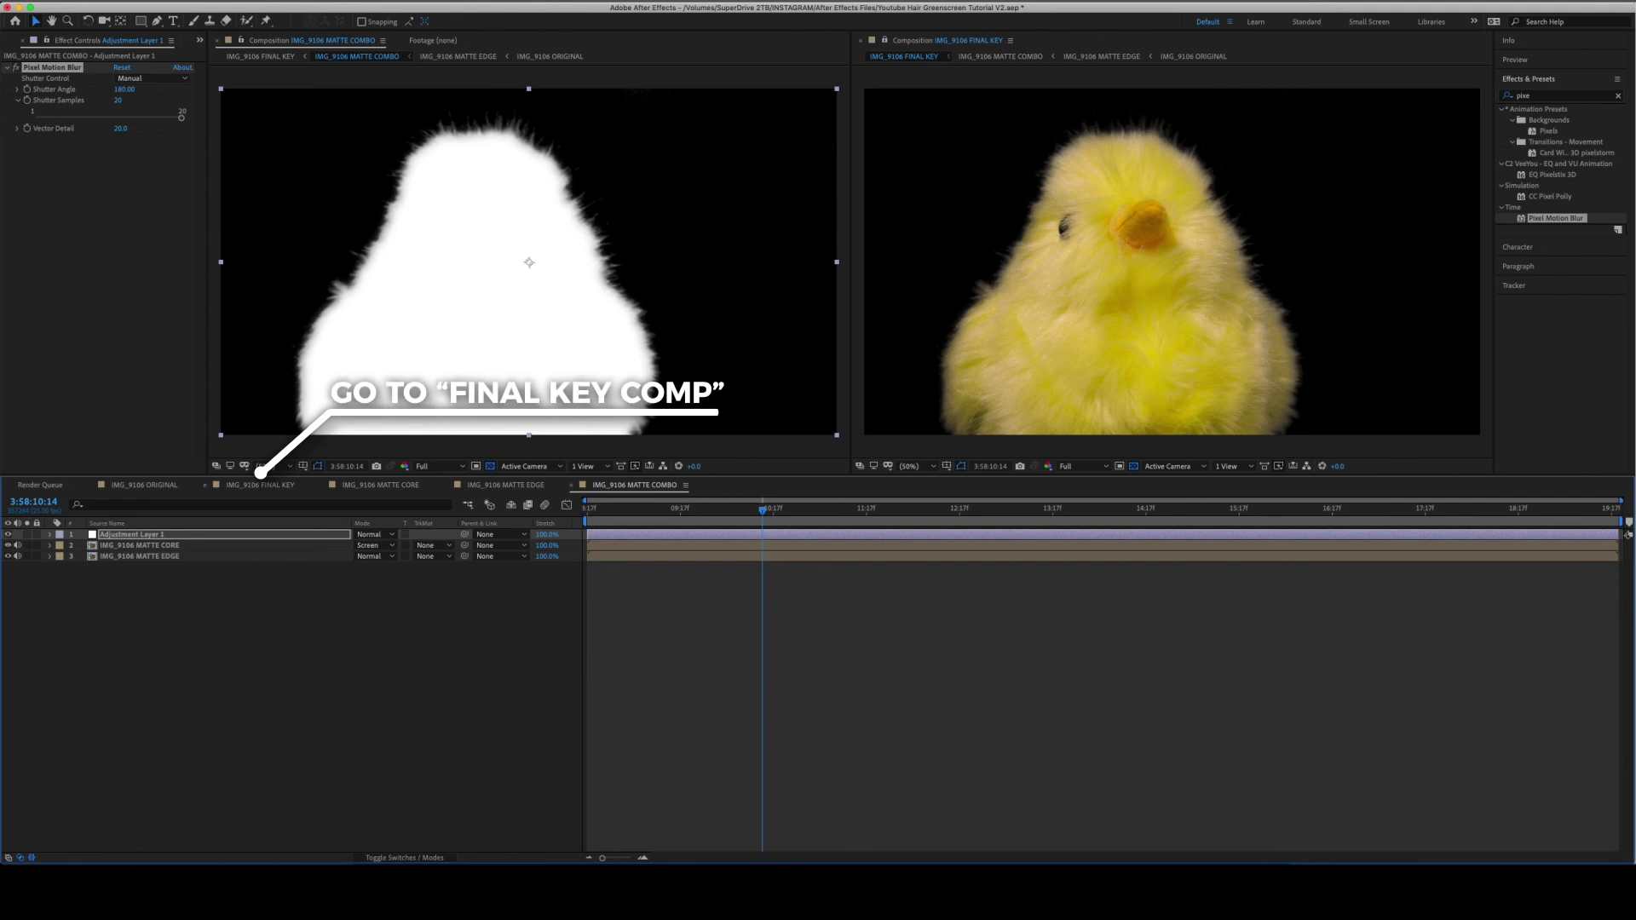
# - Open the IMG_9106 FINAL KEY composition and render a RAM preview of the motion-blurred key
pyautogui.click(259, 484)
pyautogui.press('space')
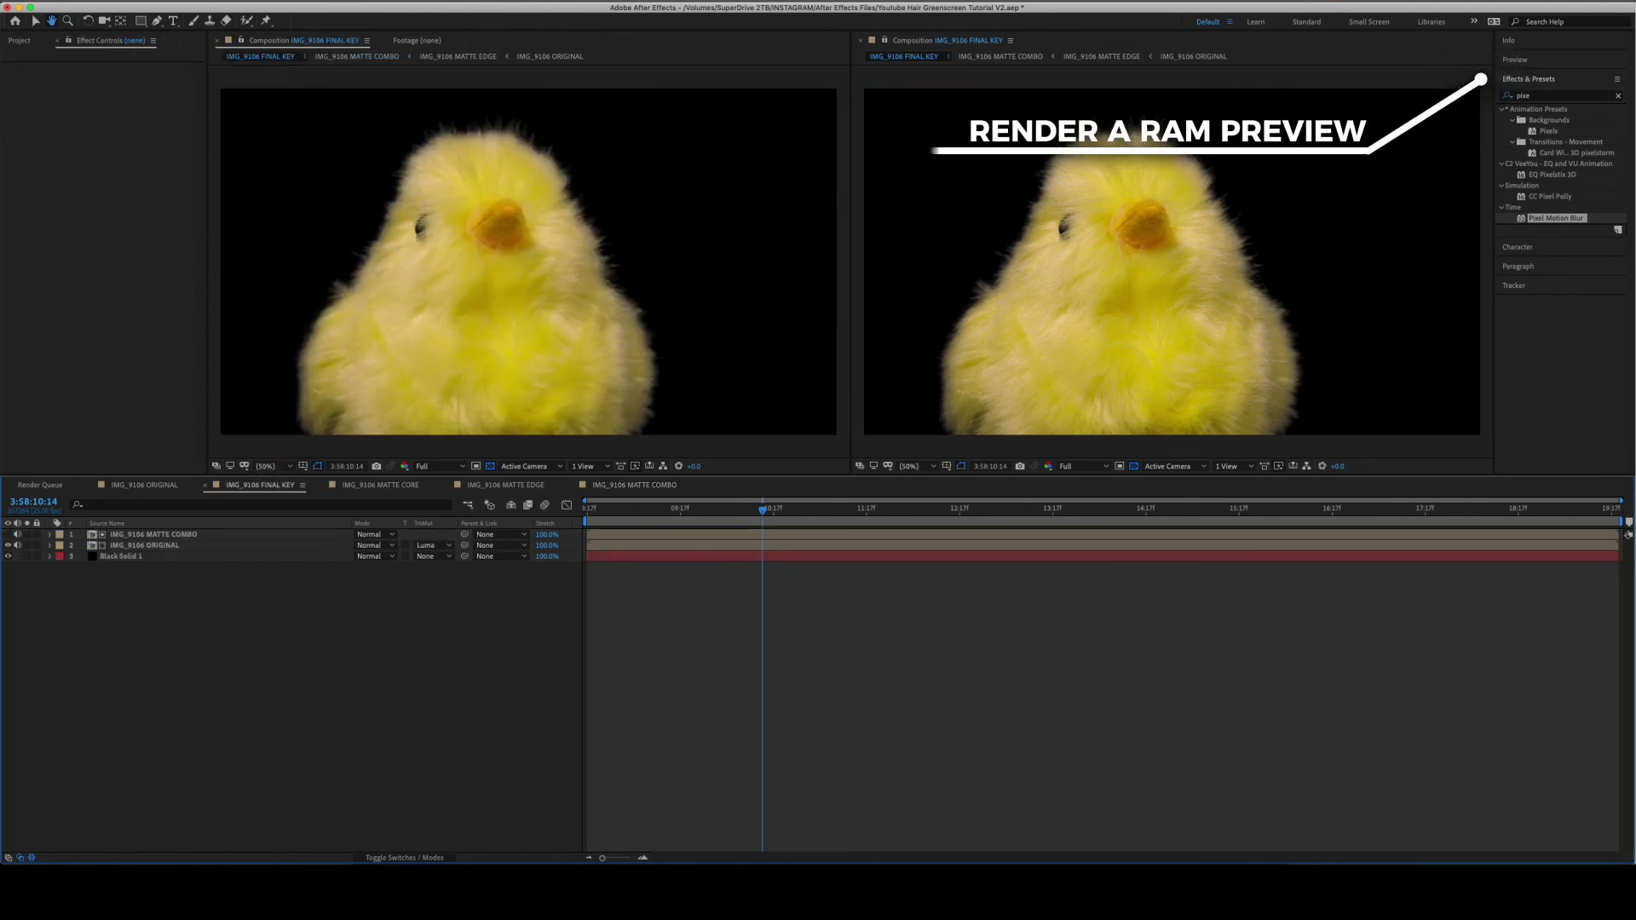
pyautogui.press('v')
pyautogui.press('space')
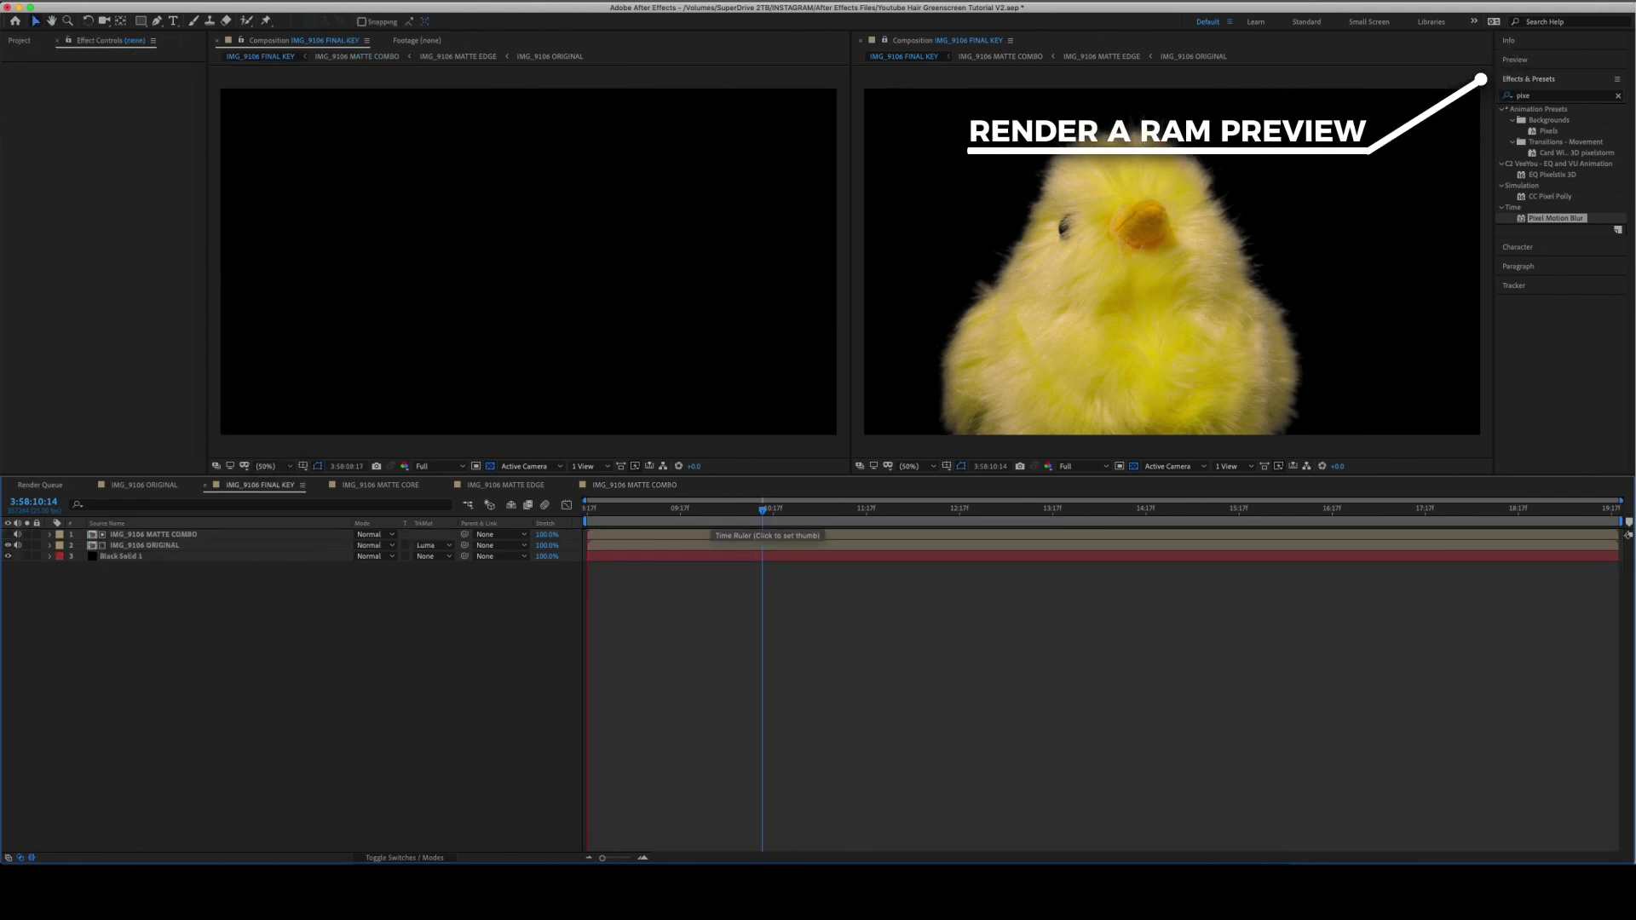